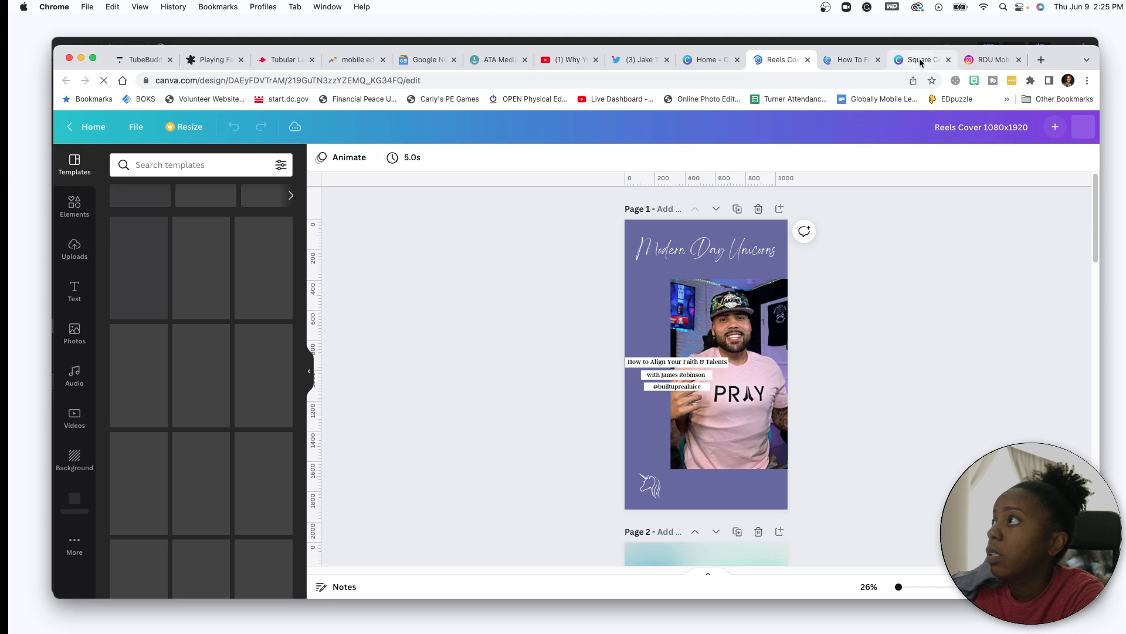
# - Review the square, landscape and Reels cover designs, then bring up the massage therapist's Instagram profile
pyautogui.click(920, 59)
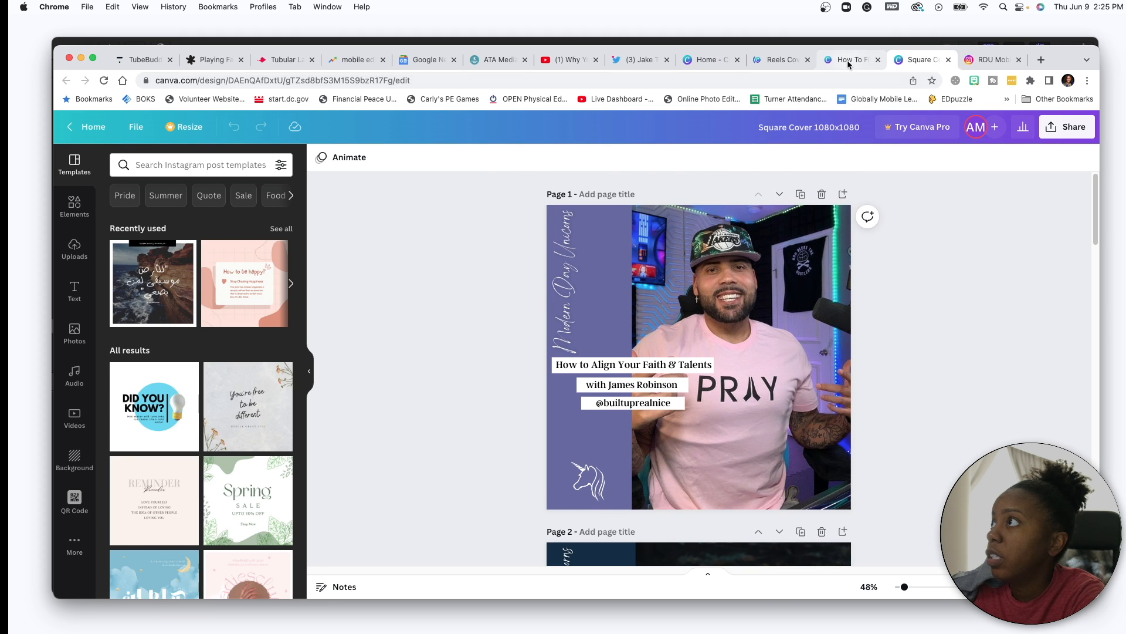
pyautogui.click(851, 59)
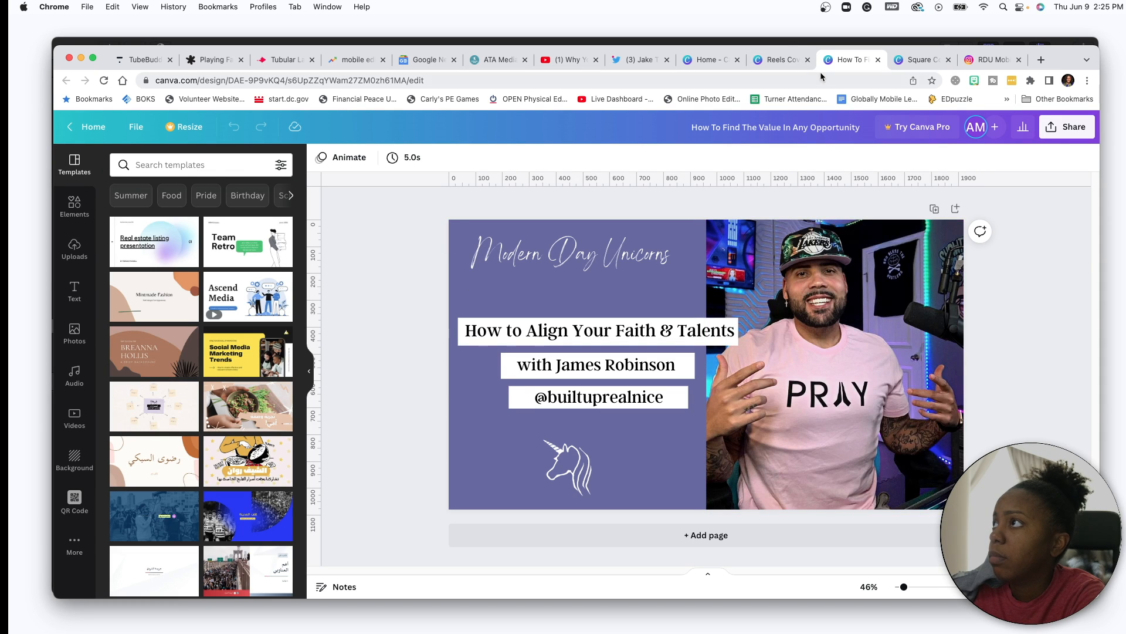
pyautogui.click(781, 59)
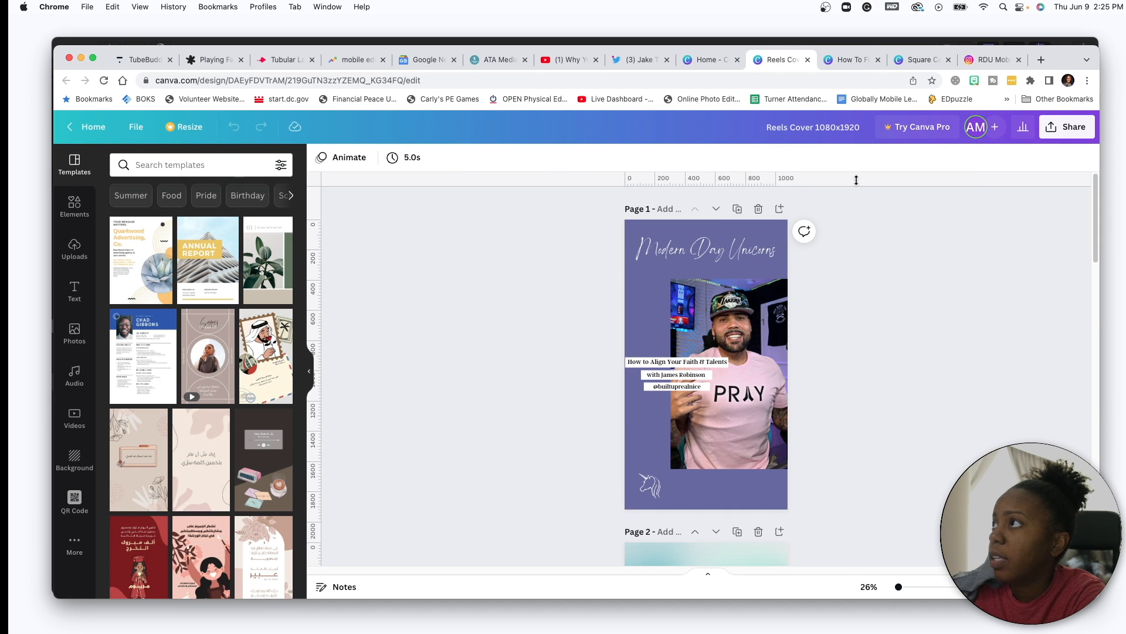
pyautogui.click(997, 61)
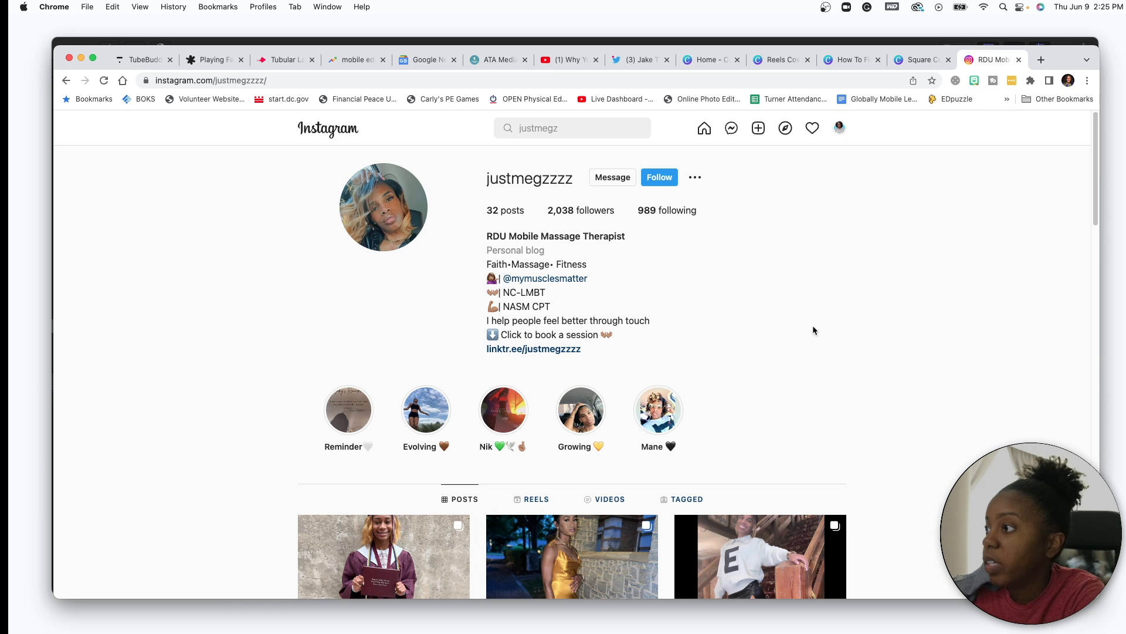
# - Browse the profile grid and page through the green jumpsuit post's photos
pyautogui.scroll(-2, 901, 320)
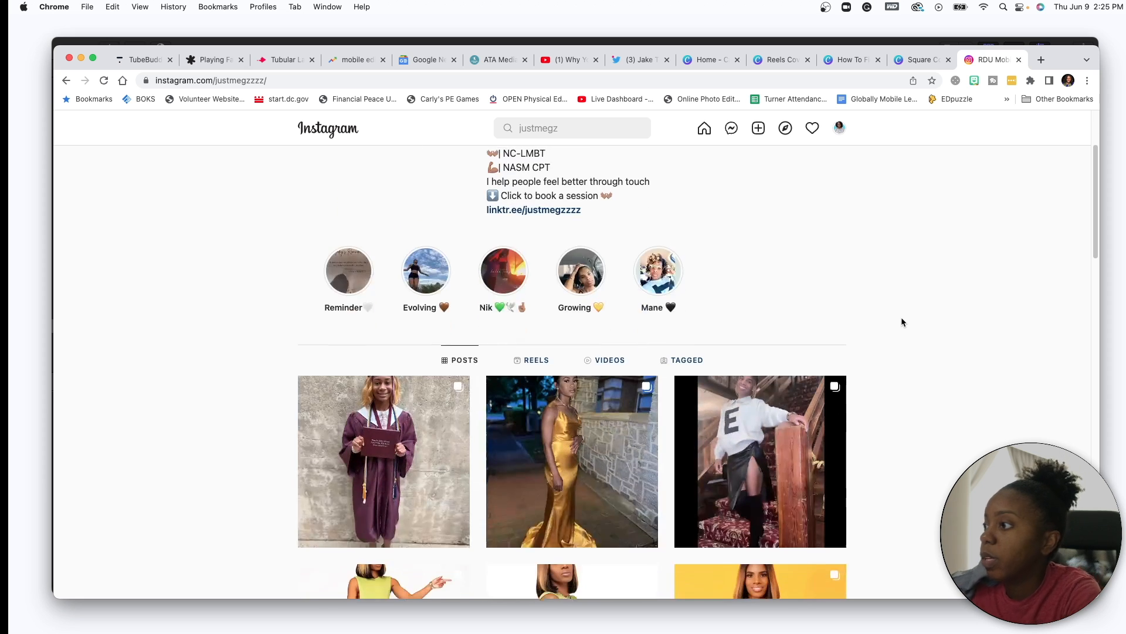
pyautogui.scroll(-5, 901, 321)
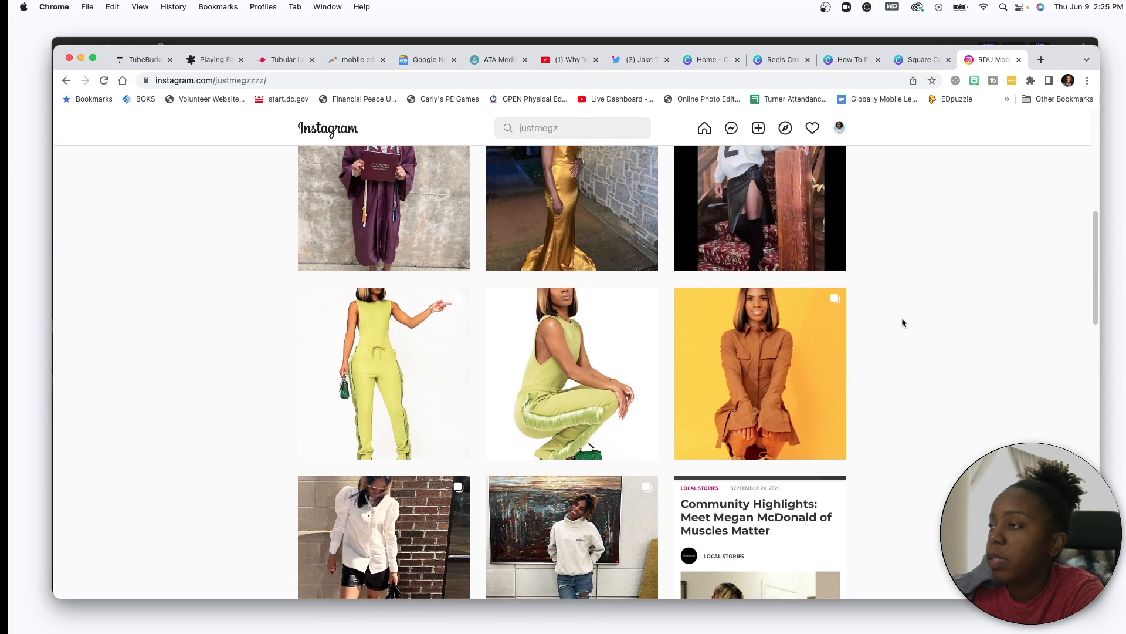
pyautogui.scroll(-5, 946, 325)
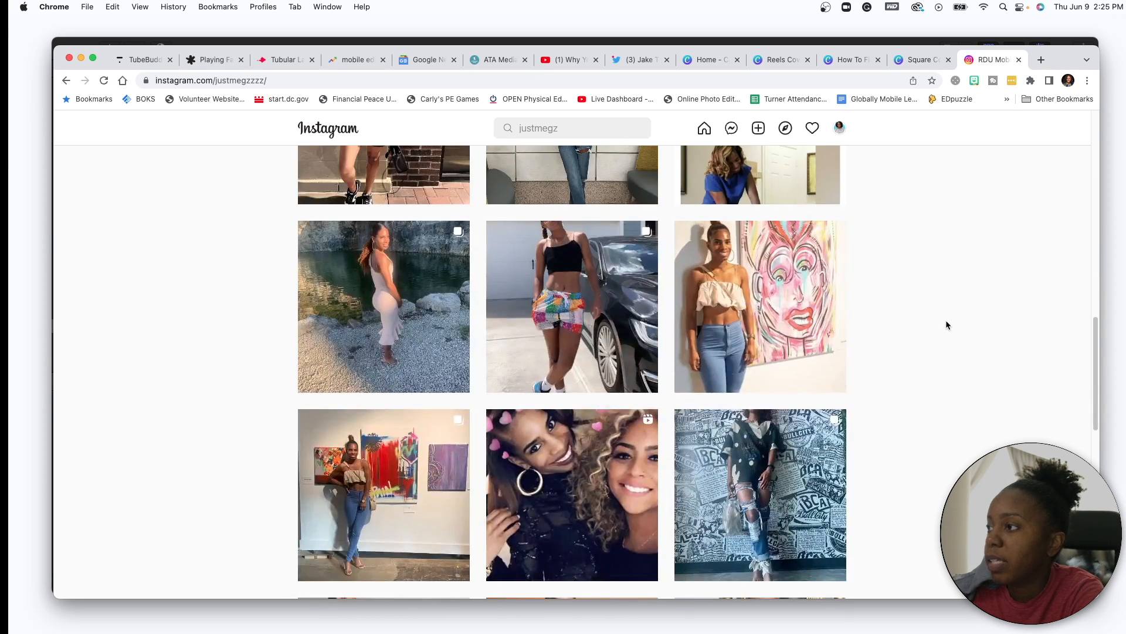
pyautogui.scroll(8, 946, 324)
pyautogui.scroll(-3, 821, 352)
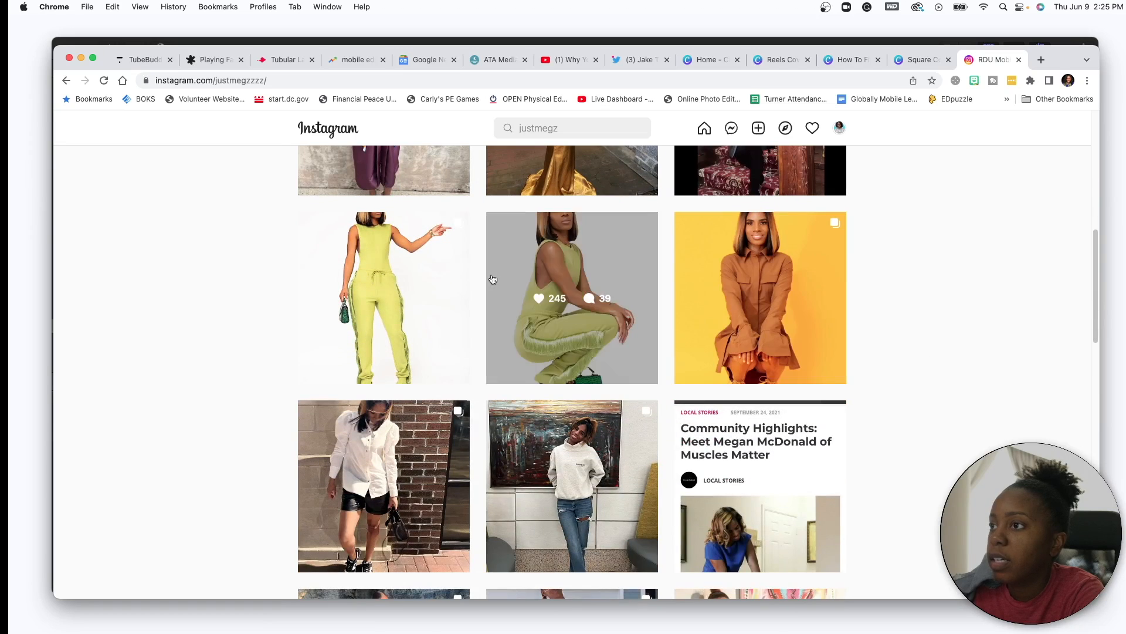
pyautogui.click(385, 262)
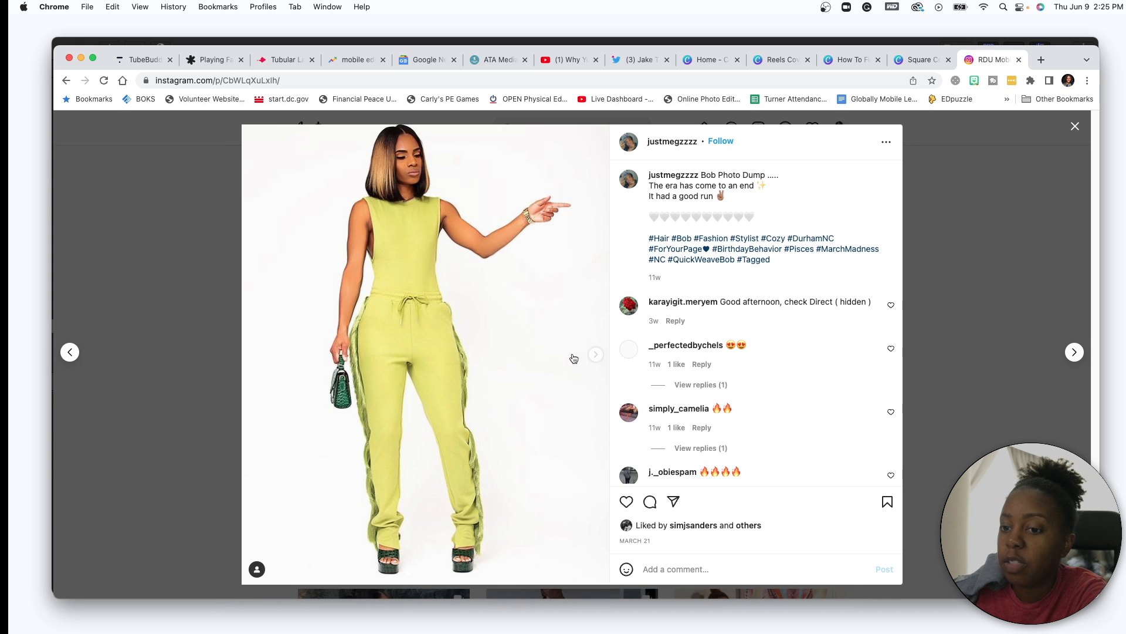
pyautogui.click(595, 354)
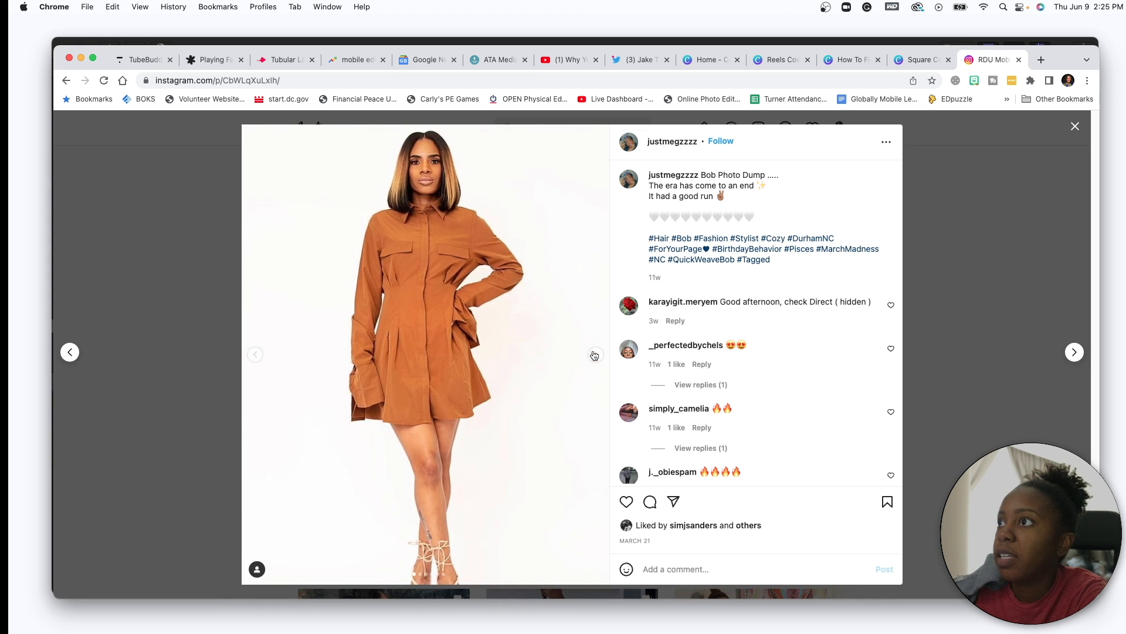
pyautogui.click(595, 355)
pyautogui.click(595, 355)
pyautogui.click(595, 354)
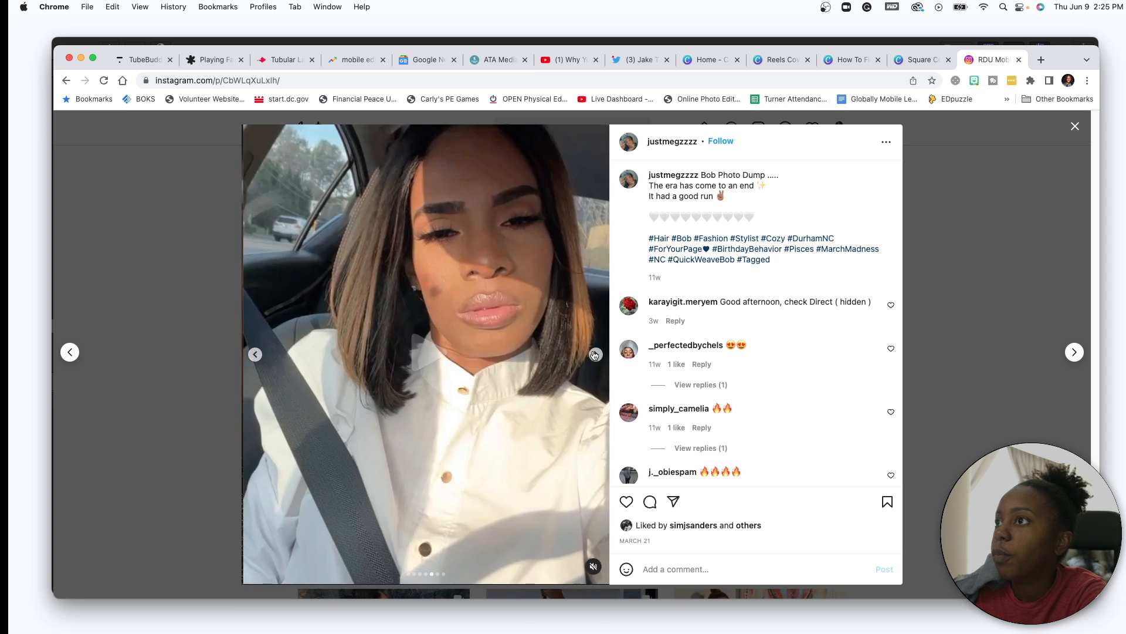
pyautogui.click(595, 354)
pyautogui.click(1074, 352)
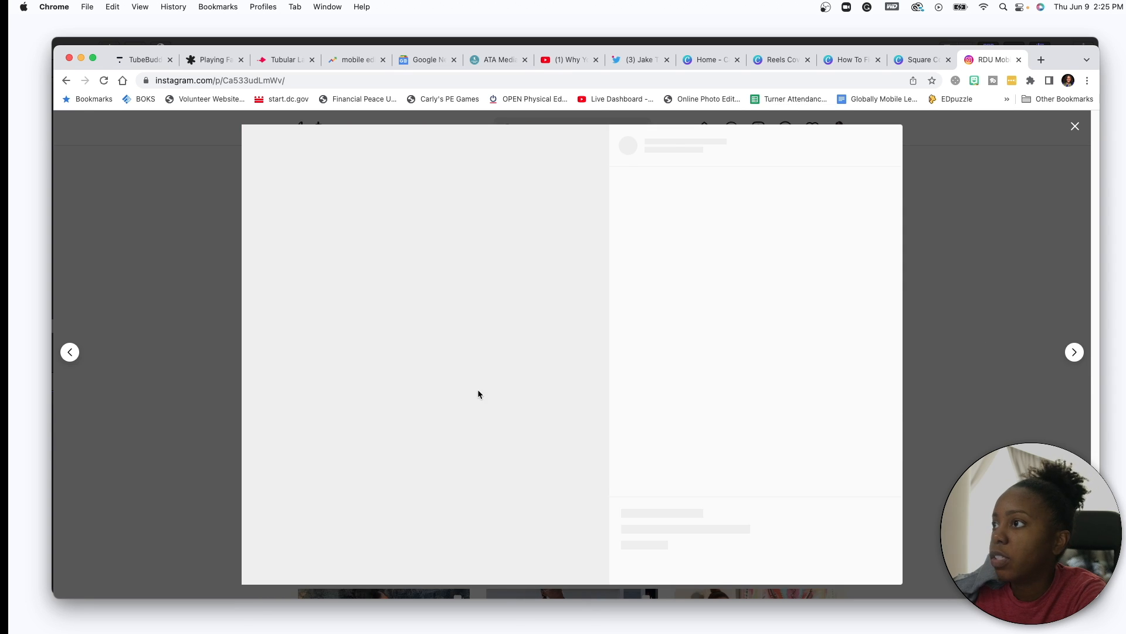
pyautogui.click(978, 334)
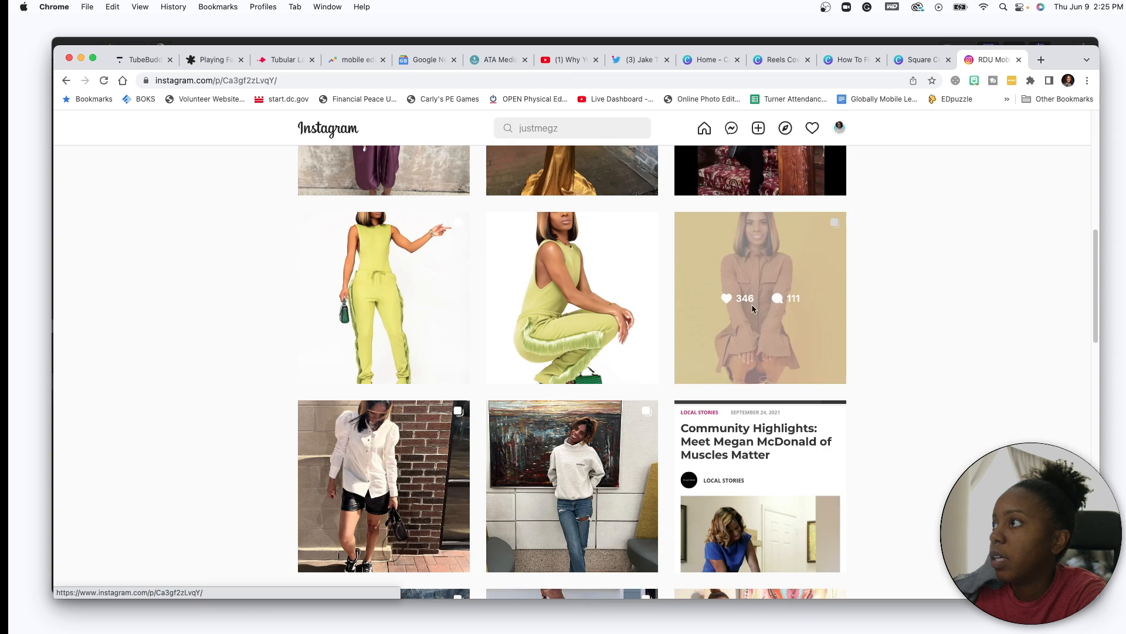
# - Screenshot the first yellow-background photo from the brown-dress post
pyautogui.click(752, 308)
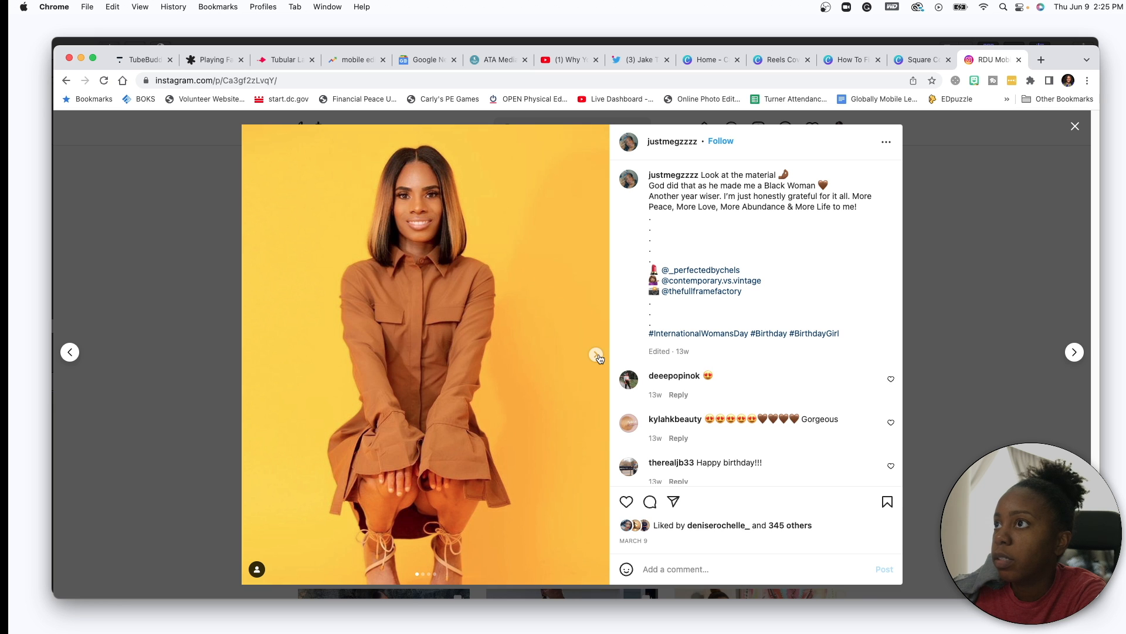
pyautogui.click(596, 355)
pyautogui.click(596, 355)
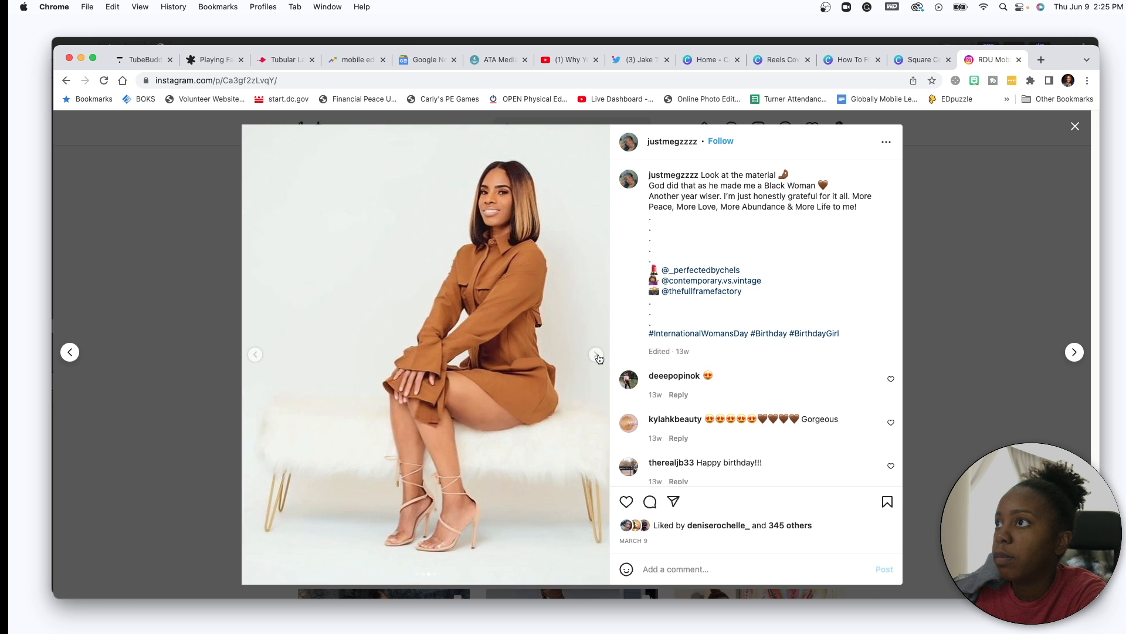
pyautogui.click(596, 355)
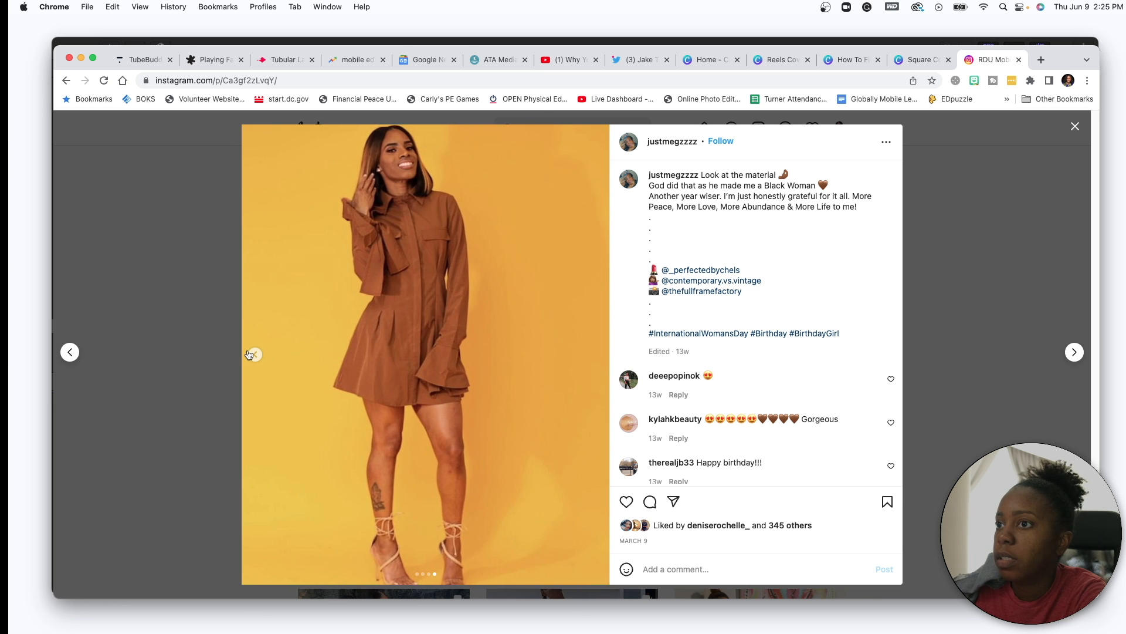
pyautogui.click(250, 355)
pyautogui.click(250, 354)
pyautogui.click(250, 354)
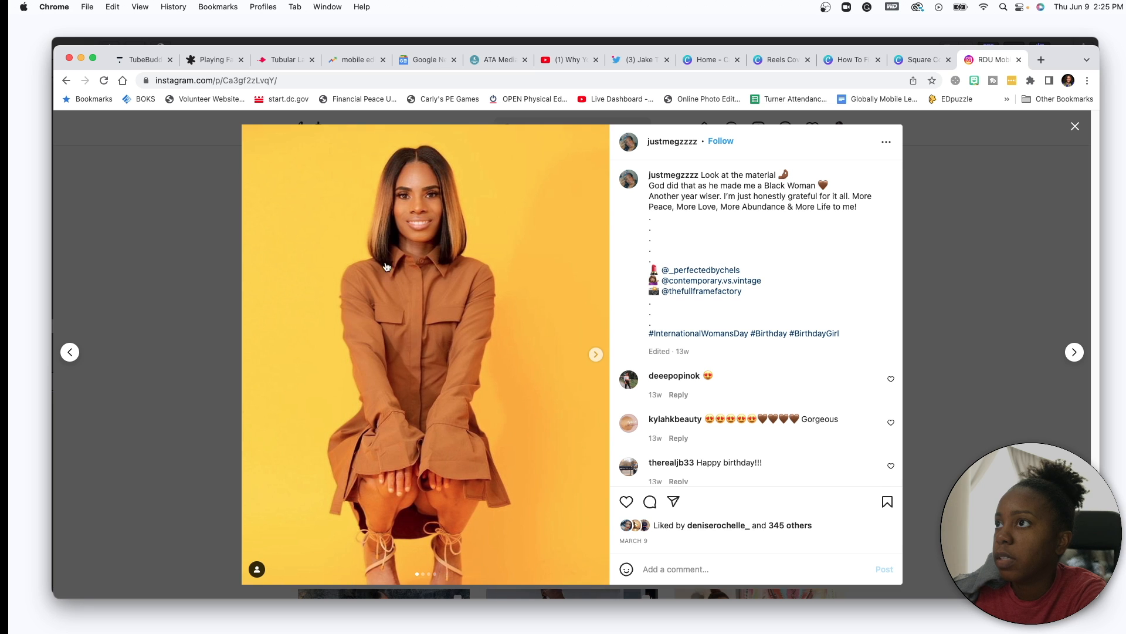
pyautogui.press('super+shift+4')
pyautogui.moveTo(246, 129); pyautogui.dragTo(586, 555)
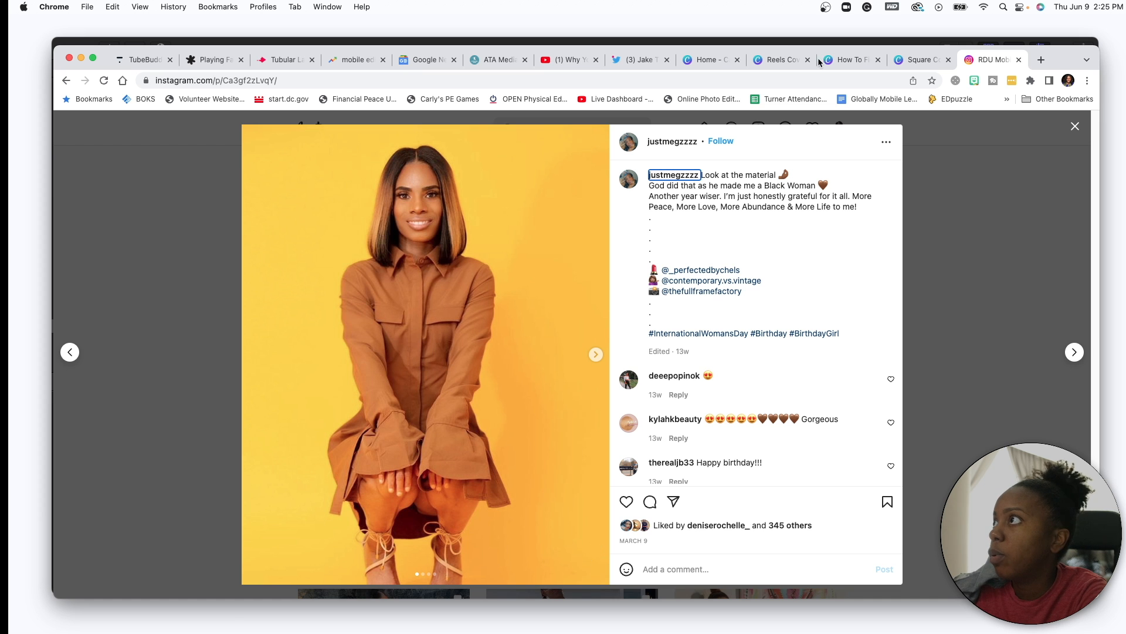
pyautogui.click(780, 60)
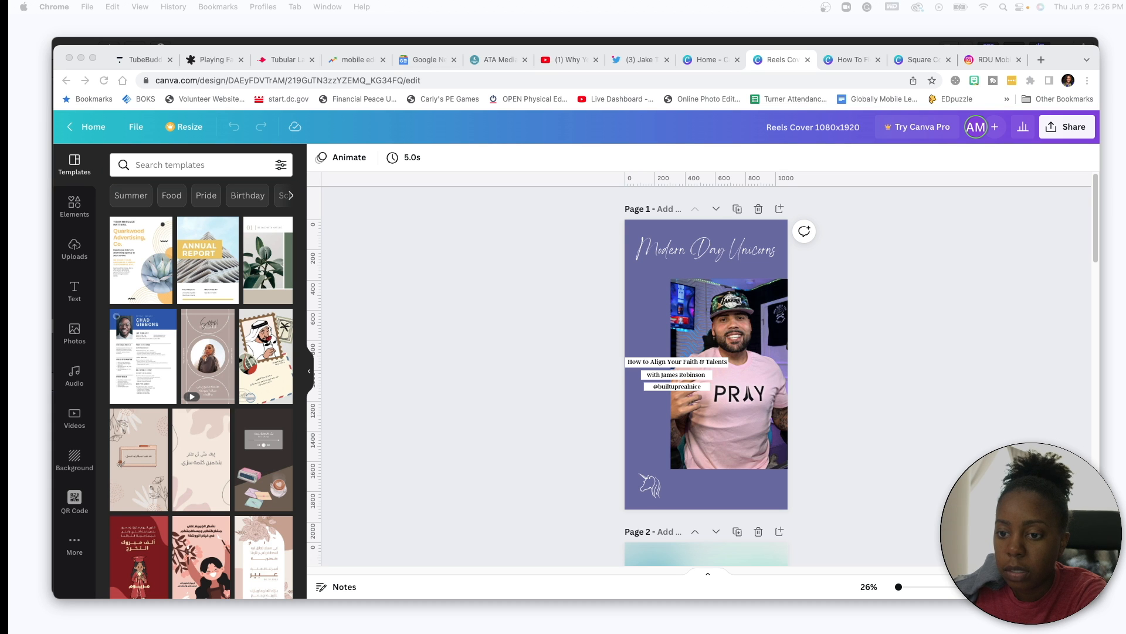
# - Upload the screenshot and drop it onto page 1, replacing the man's portrait
pyautogui.moveTo(1, 326); pyautogui.dragTo(202, 367)
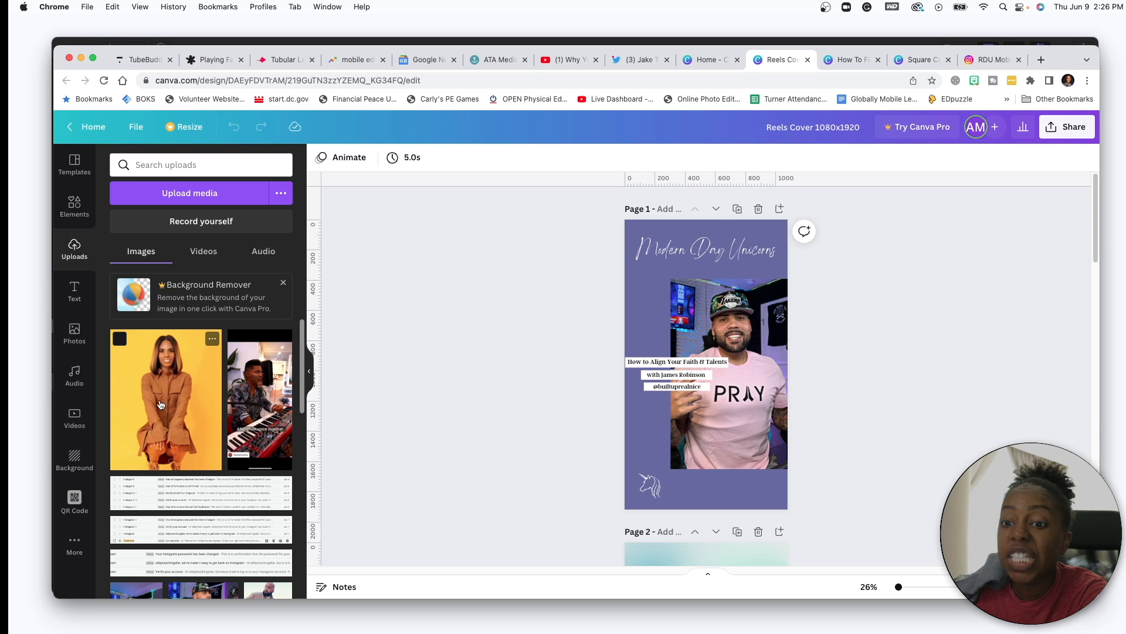
pyautogui.moveTo(160, 397); pyautogui.dragTo(702, 377)
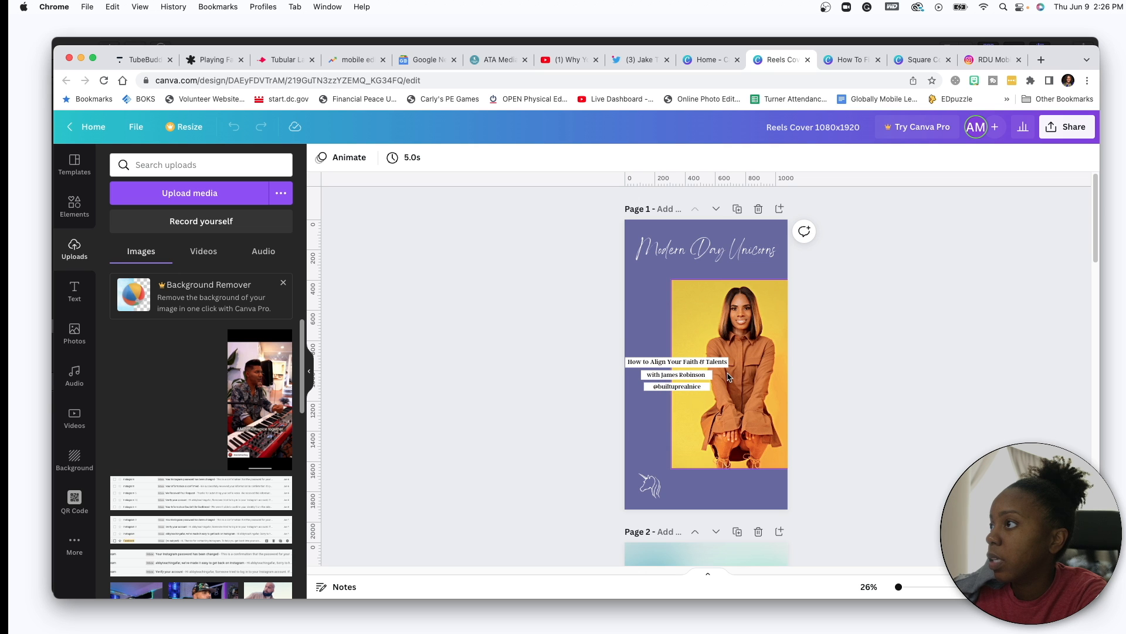
pyautogui.click(653, 290)
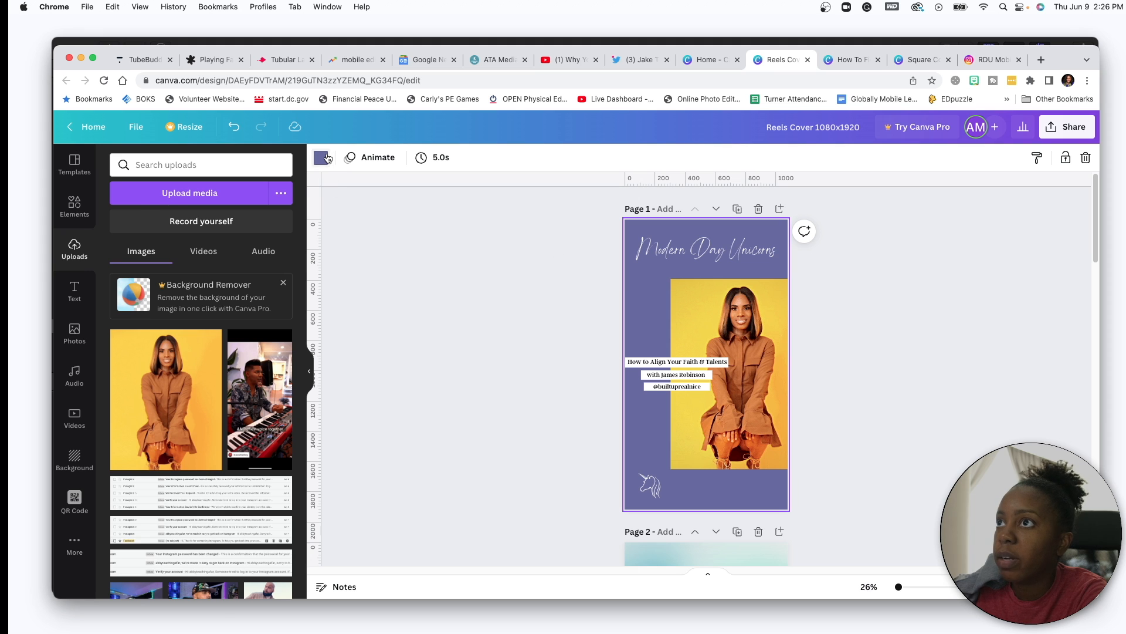
# - Try the Photo Colors swatches and settle on medium brown for the page background
pyautogui.click(322, 158)
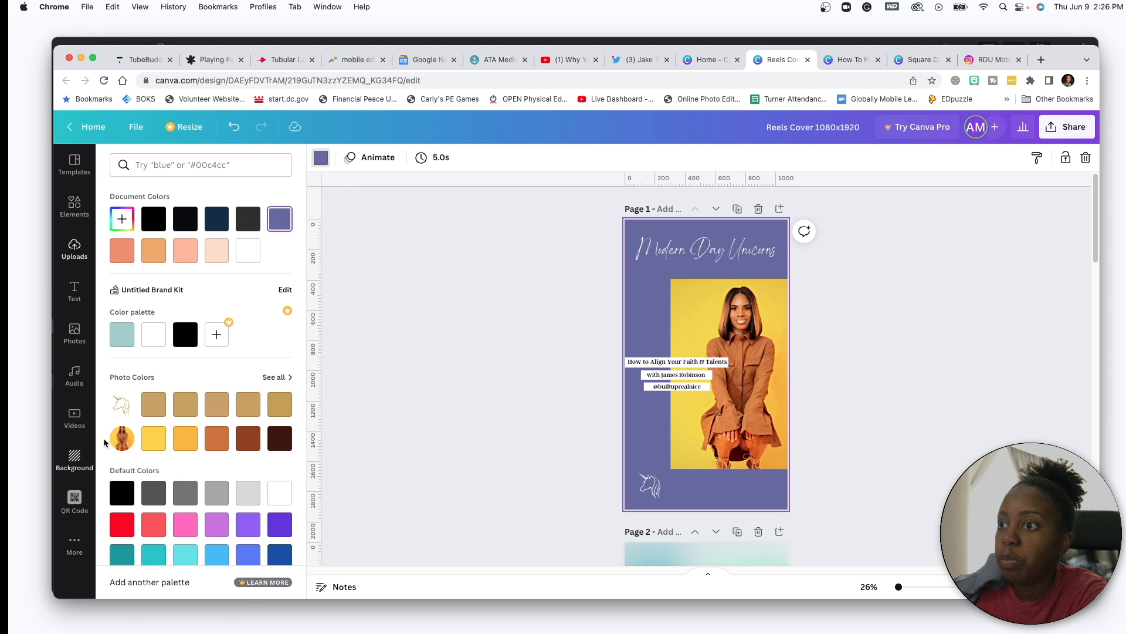
pyautogui.click(156, 443)
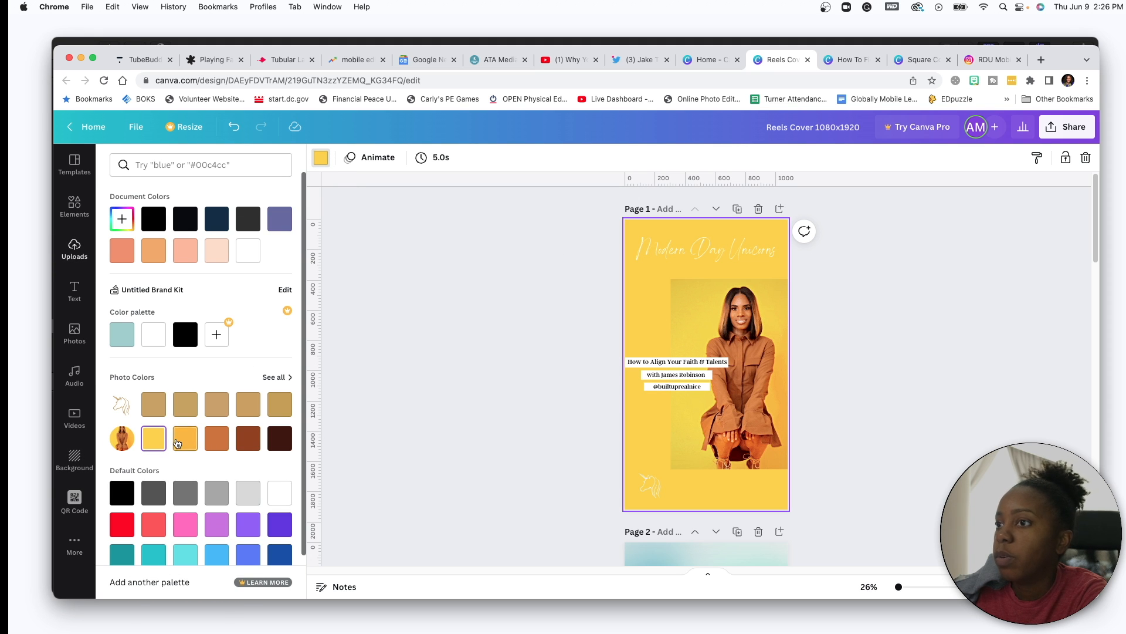
pyautogui.click(178, 443)
pyautogui.click(217, 441)
pyautogui.click(249, 444)
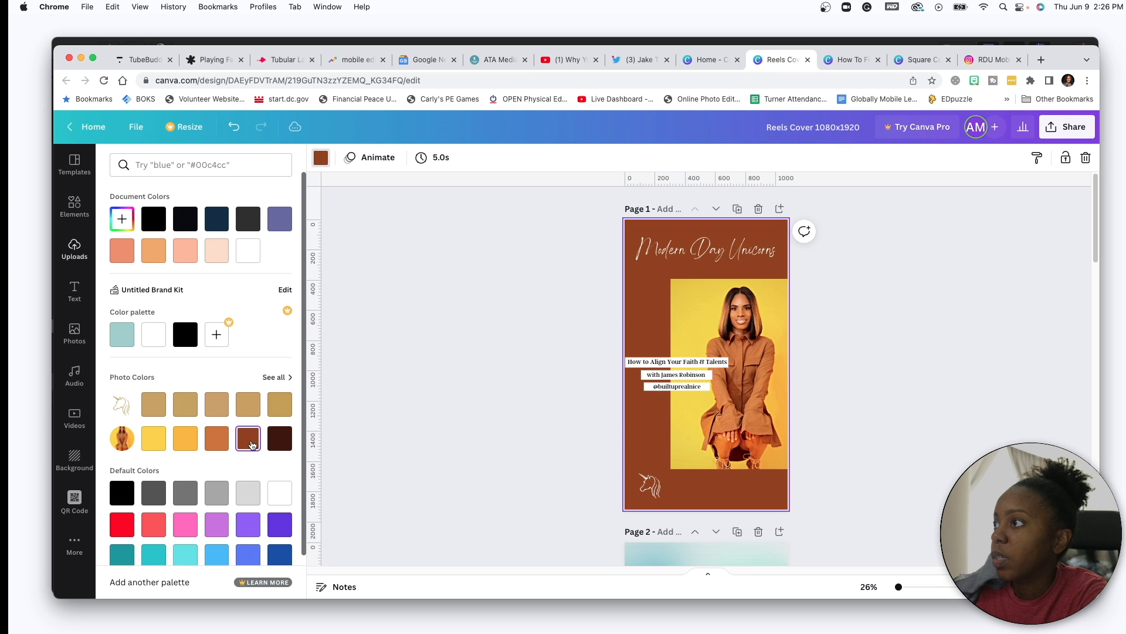
pyautogui.click(286, 446)
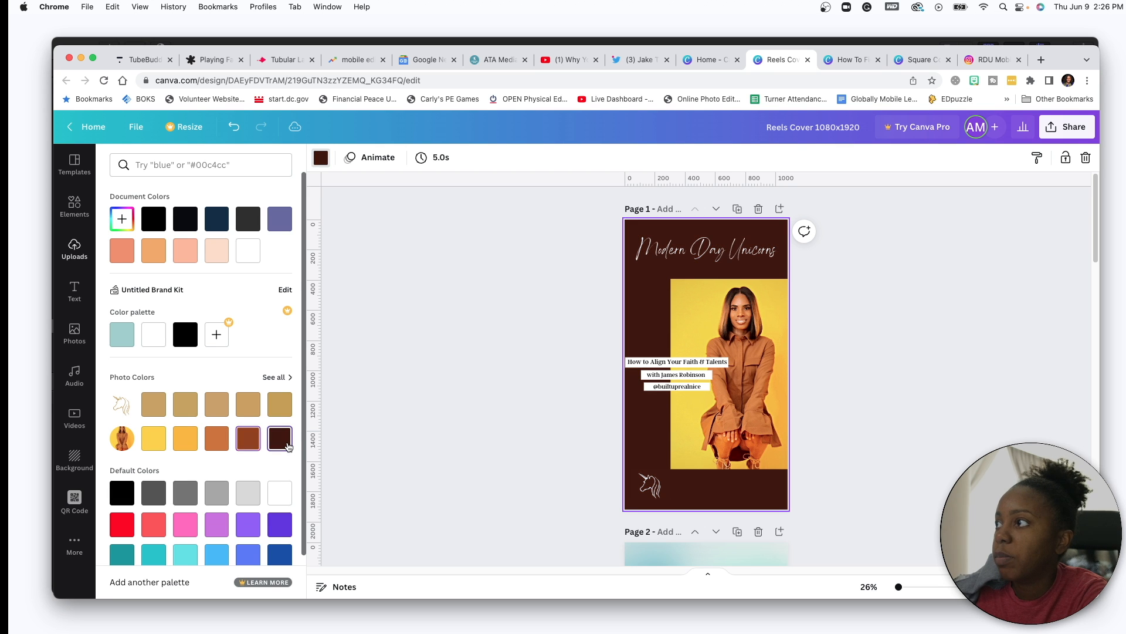
pyautogui.click(212, 447)
pyautogui.click(240, 444)
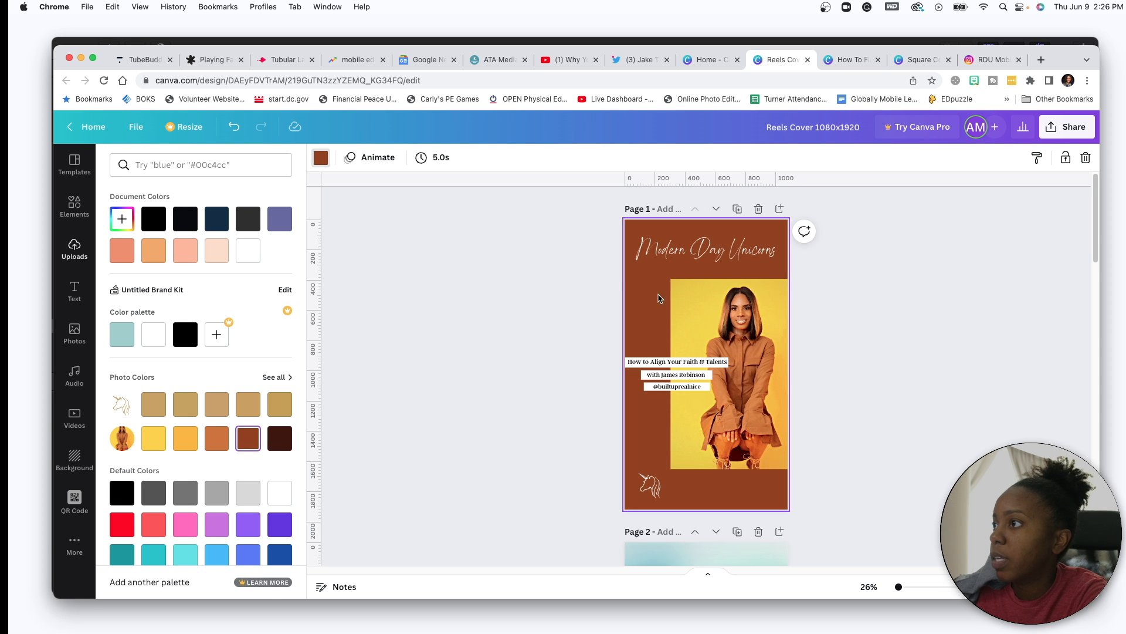
pyautogui.click(531, 309)
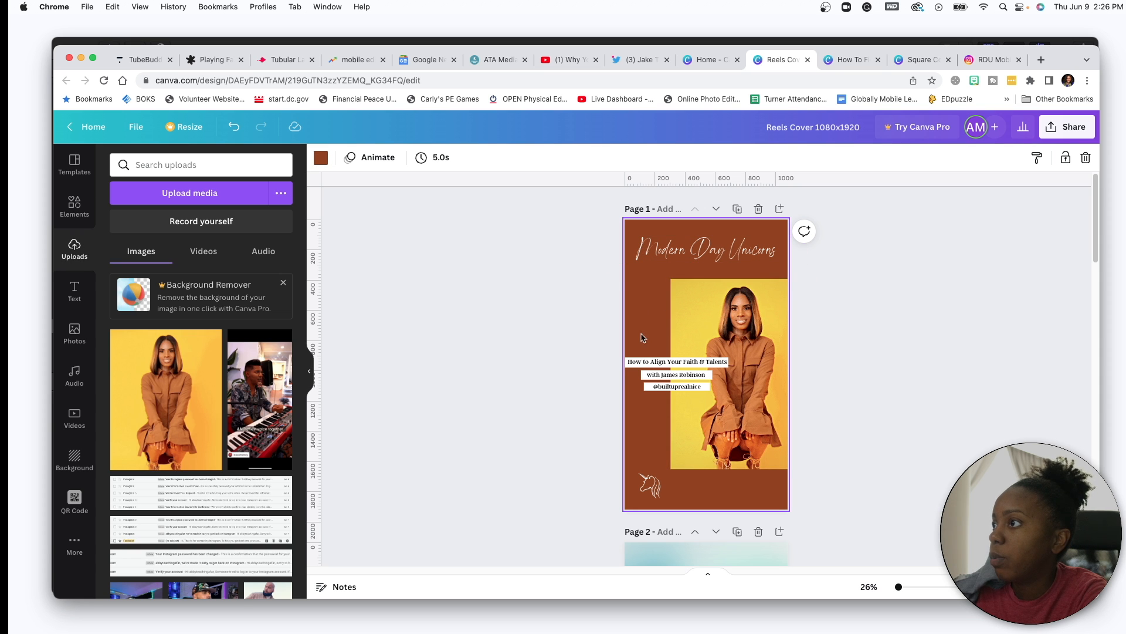
# - Change the headline to 'The Journey to Fulfillment', correcting the misspelling from spelling suggestions
pyautogui.click(647, 365)
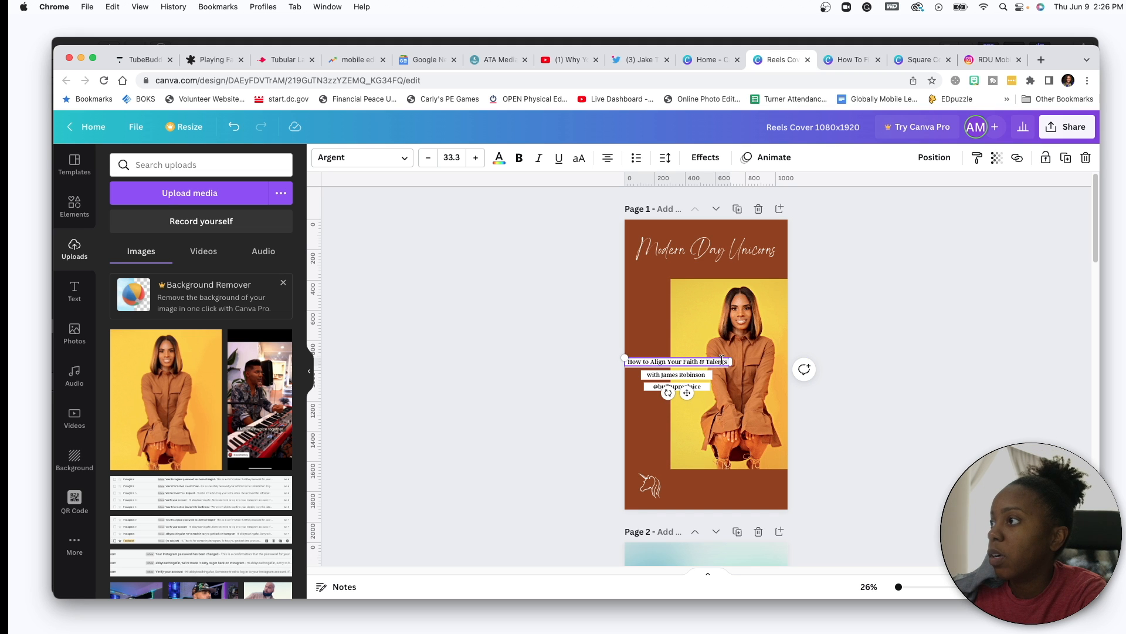
pyautogui.moveTo(723, 360); pyautogui.dragTo(642, 358)
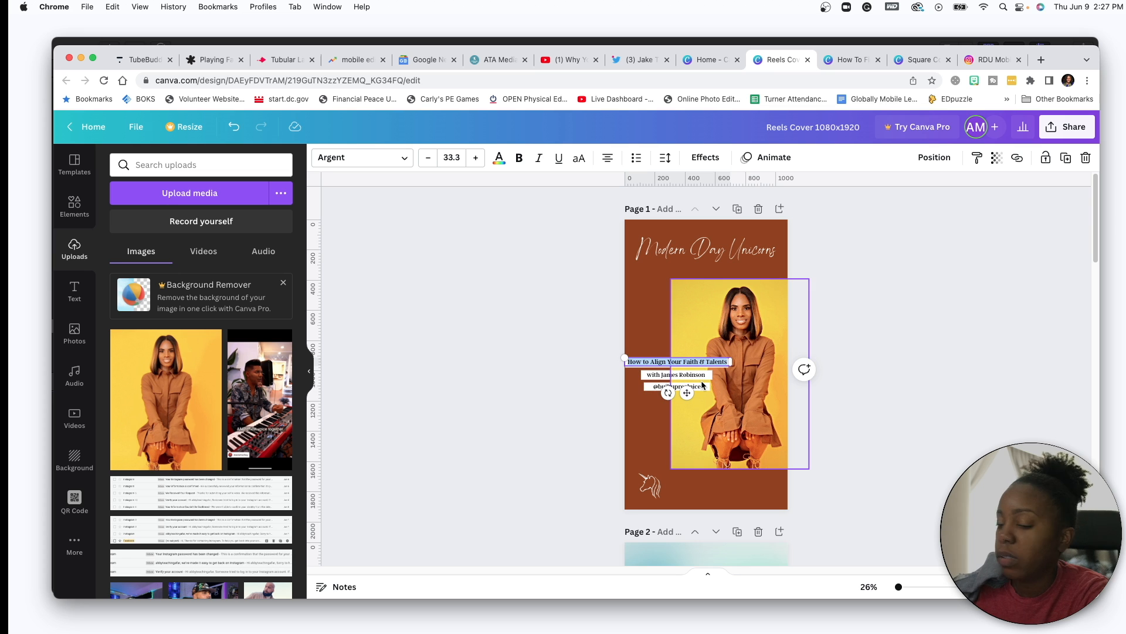
pyautogui.write('The Journey to Fu')
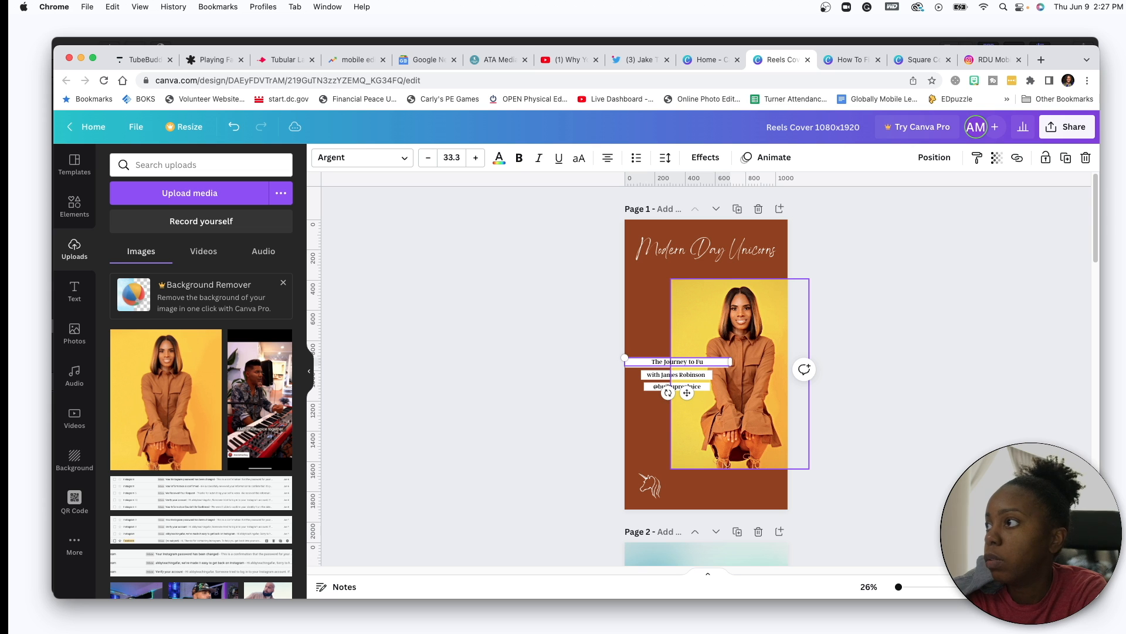
pyautogui.write('llfilment')
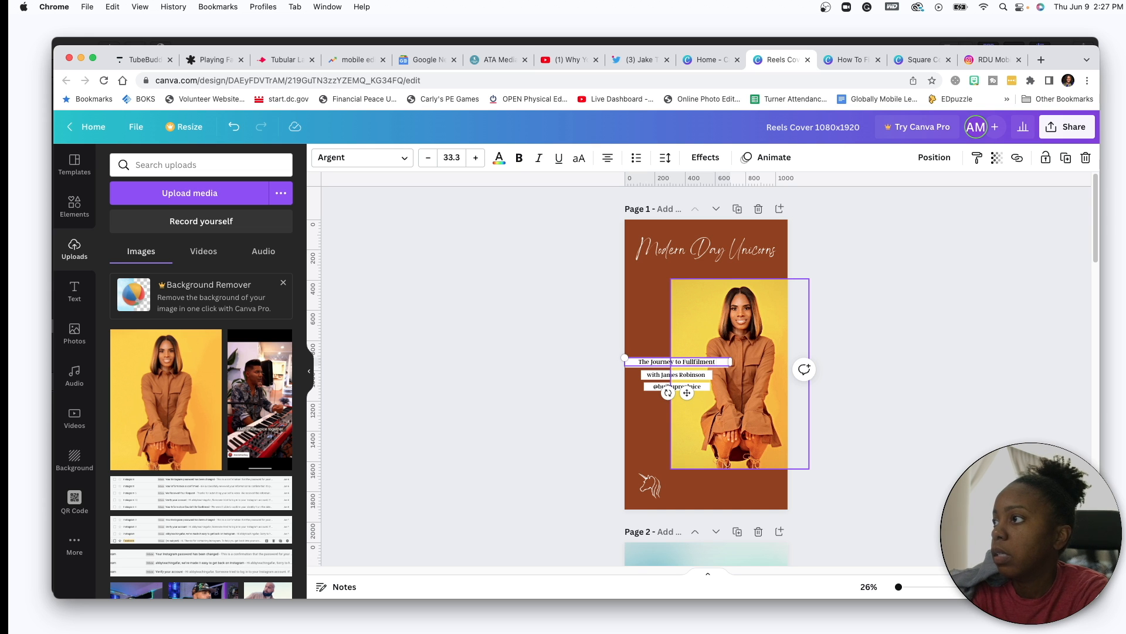
pyautogui.moveTo(719, 361); pyautogui.dragTo(685, 362)
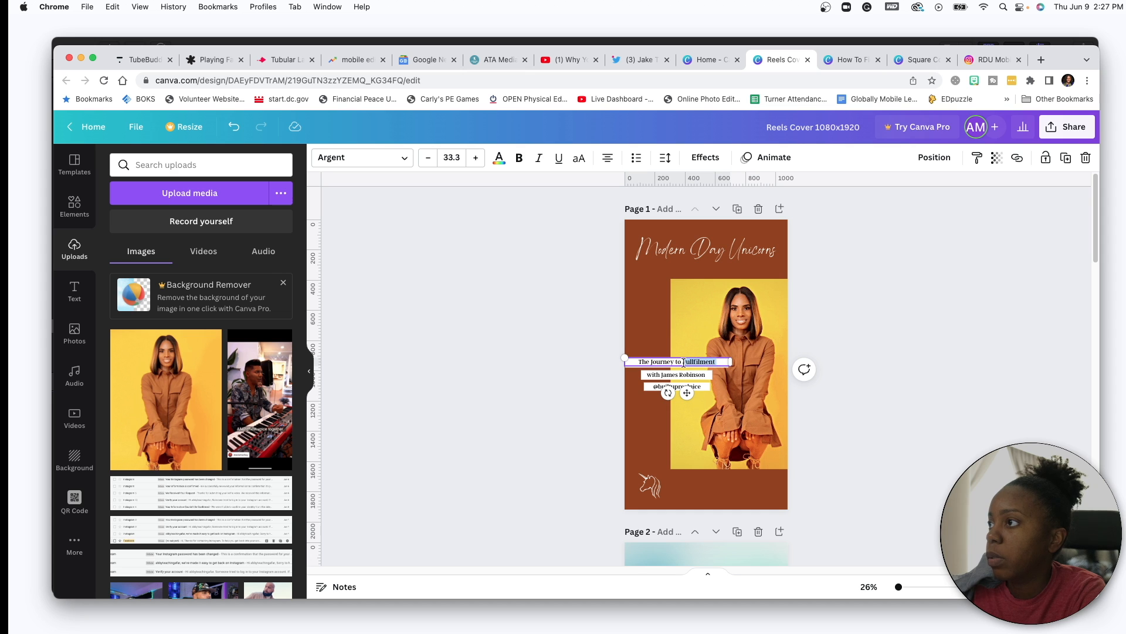
pyautogui.press('super+c')
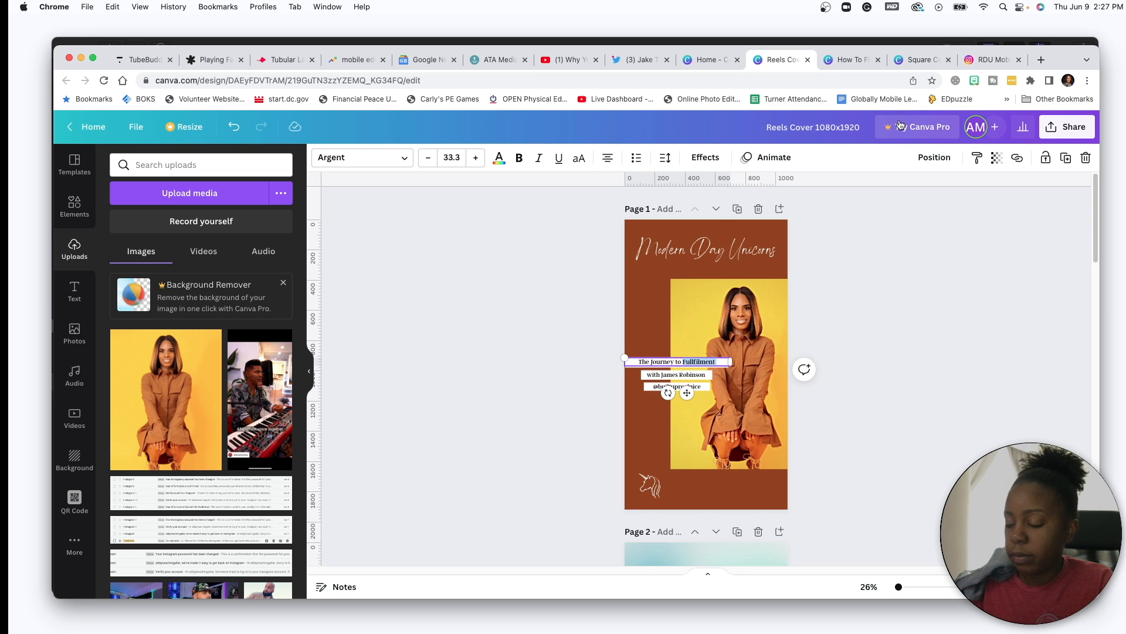
pyautogui.rightClick(704, 365)
pyautogui.click(713, 368)
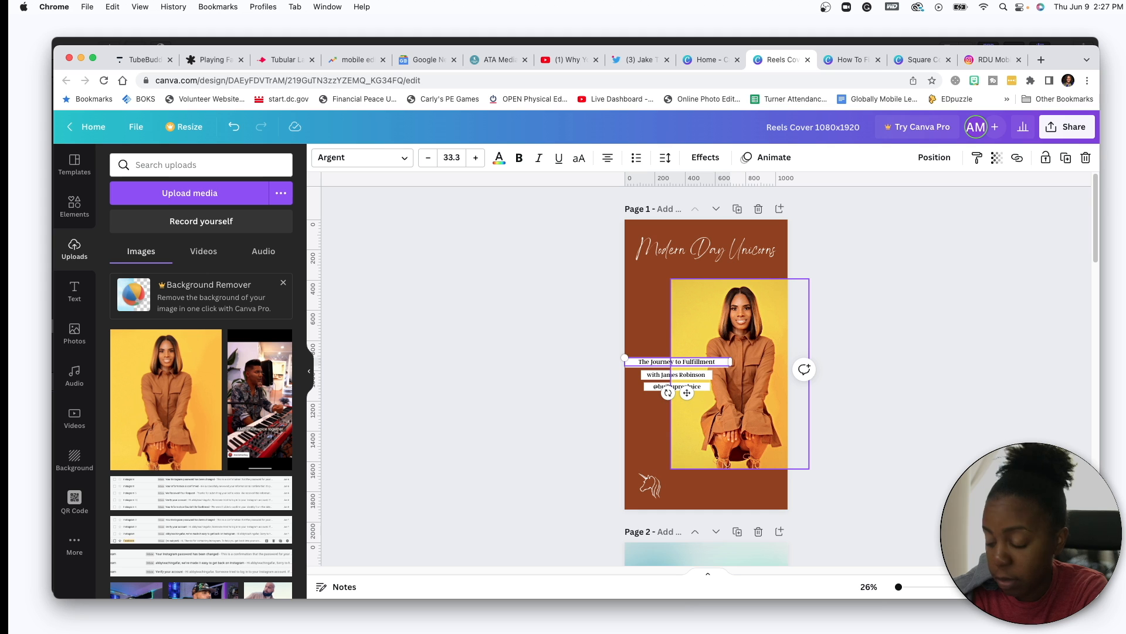
# - Replace the guest line's full name with the new guest's first name
pyautogui.click(674, 375)
pyautogui.moveTo(680, 375); pyautogui.dragTo(711, 378)
pyautogui.click(710, 378)
pyautogui.click(706, 378)
pyautogui.moveTo(692, 373); pyautogui.dragTo(661, 375)
pyautogui.write('Megan')
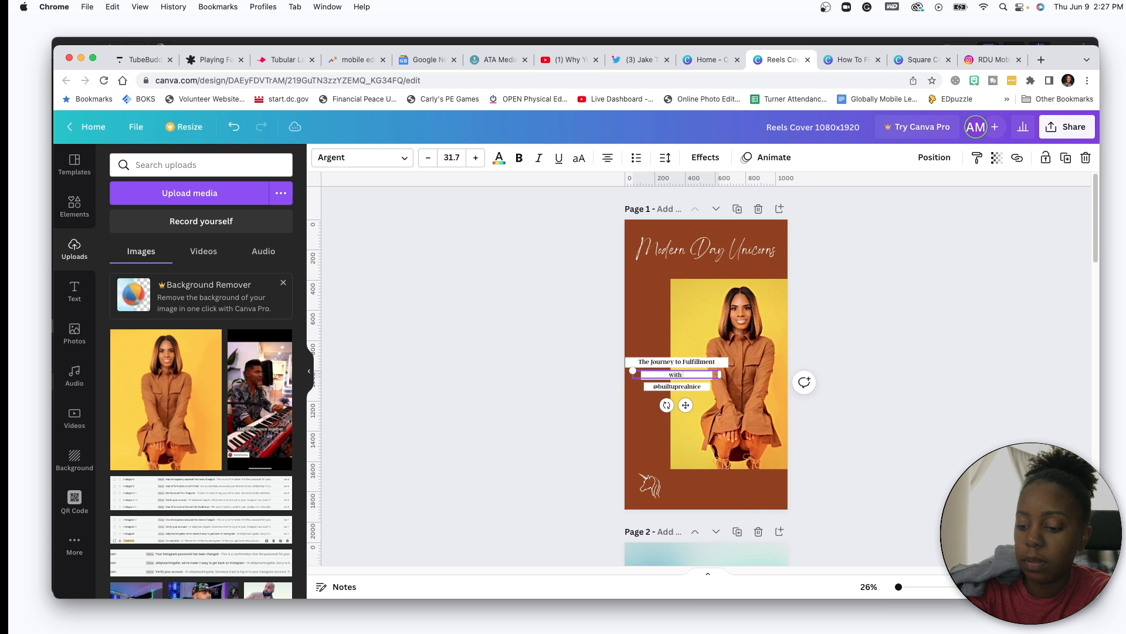
# - Clear the old Instagram handle text from the handle line
pyautogui.click(696, 383)
pyautogui.moveTo(701, 384); pyautogui.dragTo(656, 382)
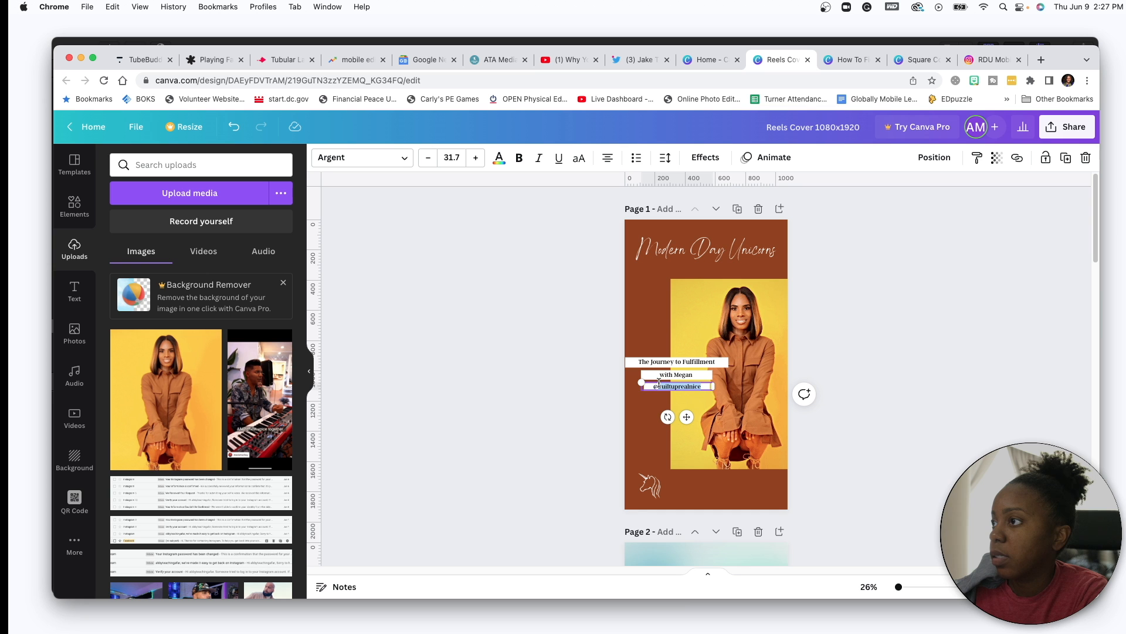
pyautogui.press('BackSpace')
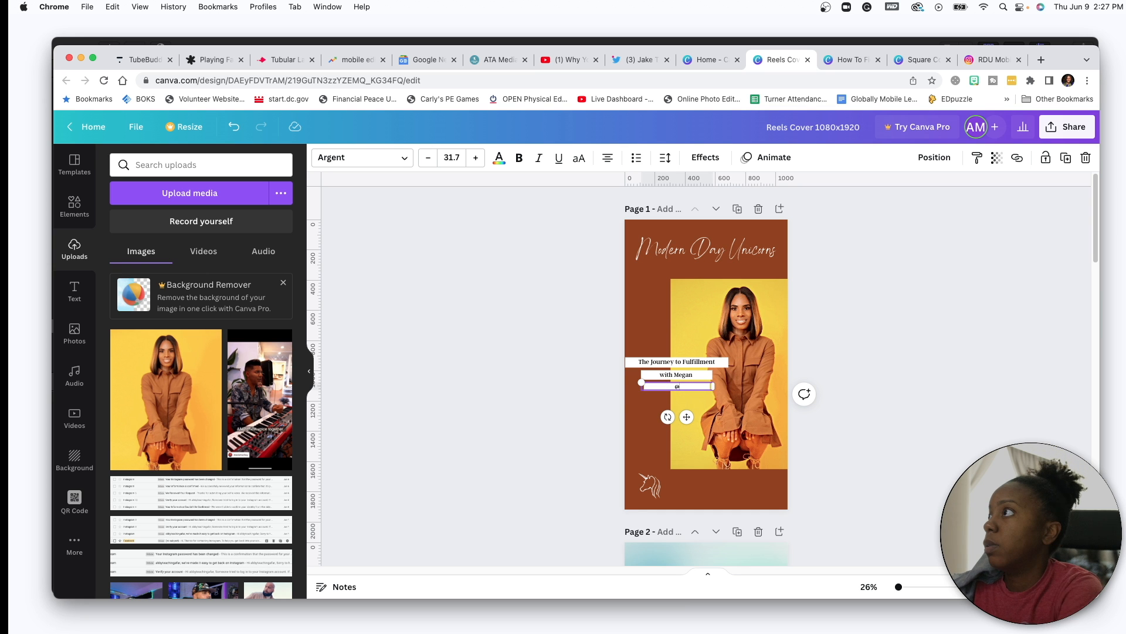
pyautogui.click(990, 59)
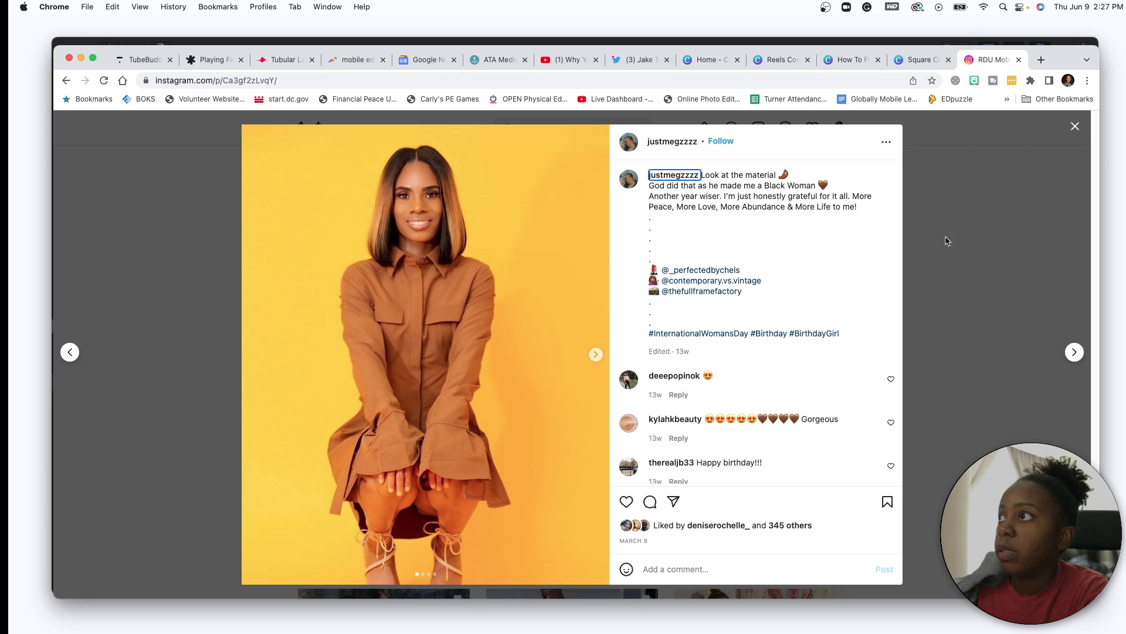
# - Copy the guest's handle from her profile URL and paste it after the @ on the Reels cover
pyautogui.click(963, 239)
pyautogui.click(263, 81)
pyautogui.moveTo(263, 80); pyautogui.dragTo(216, 81)
pyautogui.press('super+c')
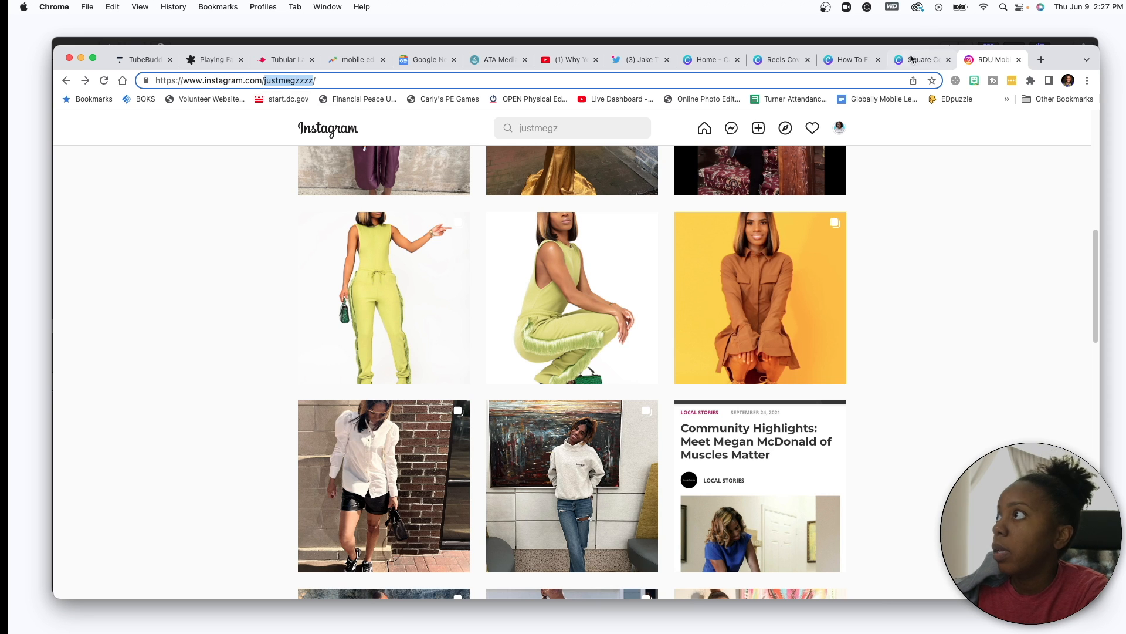
pyautogui.click(851, 61)
pyautogui.click(782, 61)
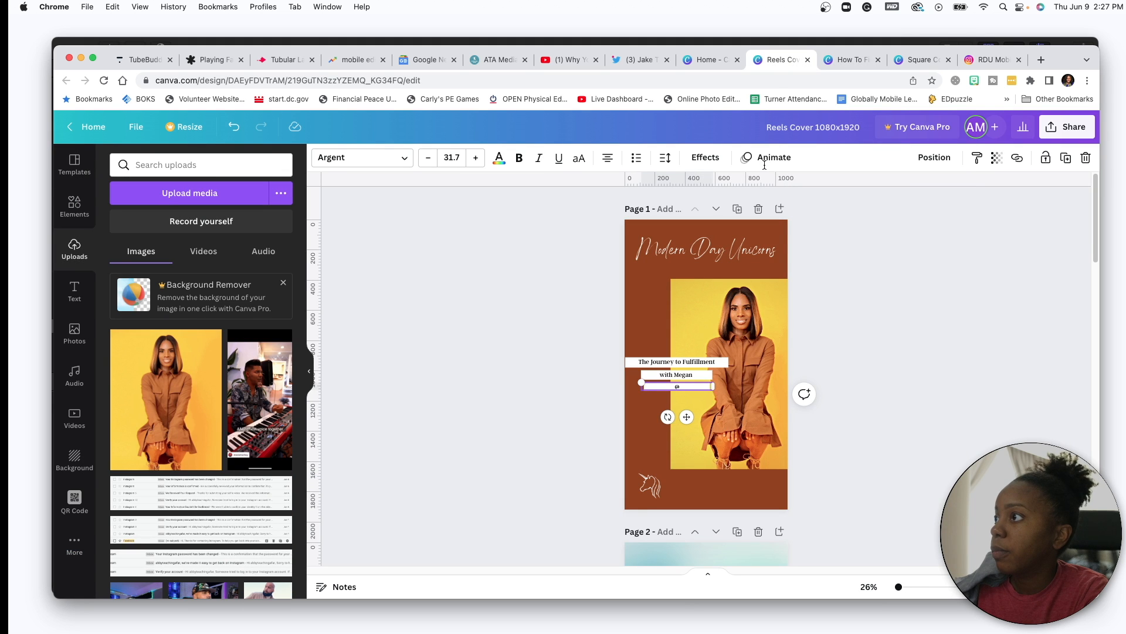
pyautogui.press('super+v')
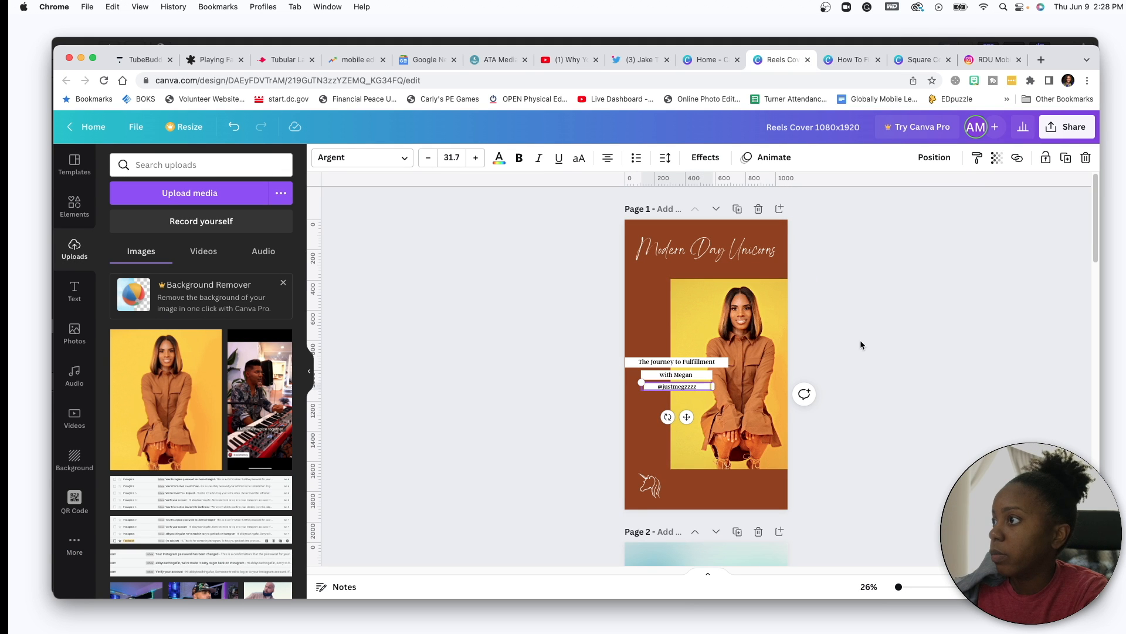
# - Select the Reels cover's three title lines, then put the brown-dress photo into the landscape thumbnail's frame
pyautogui.click(860, 343)
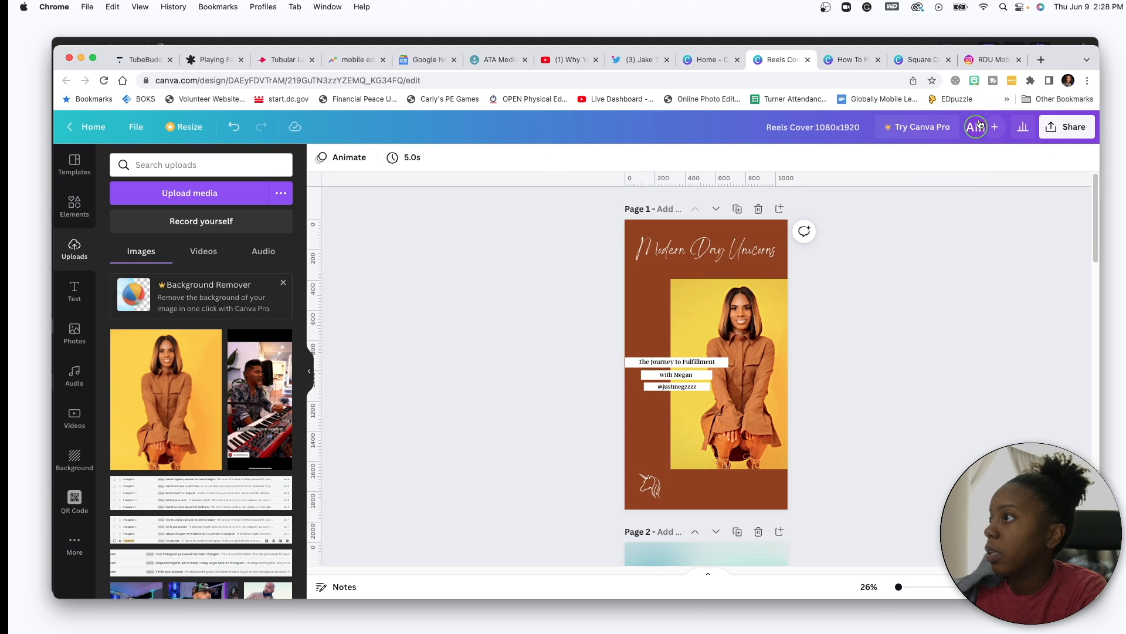
pyautogui.moveTo(647, 335); pyautogui.dragTo(667, 395)
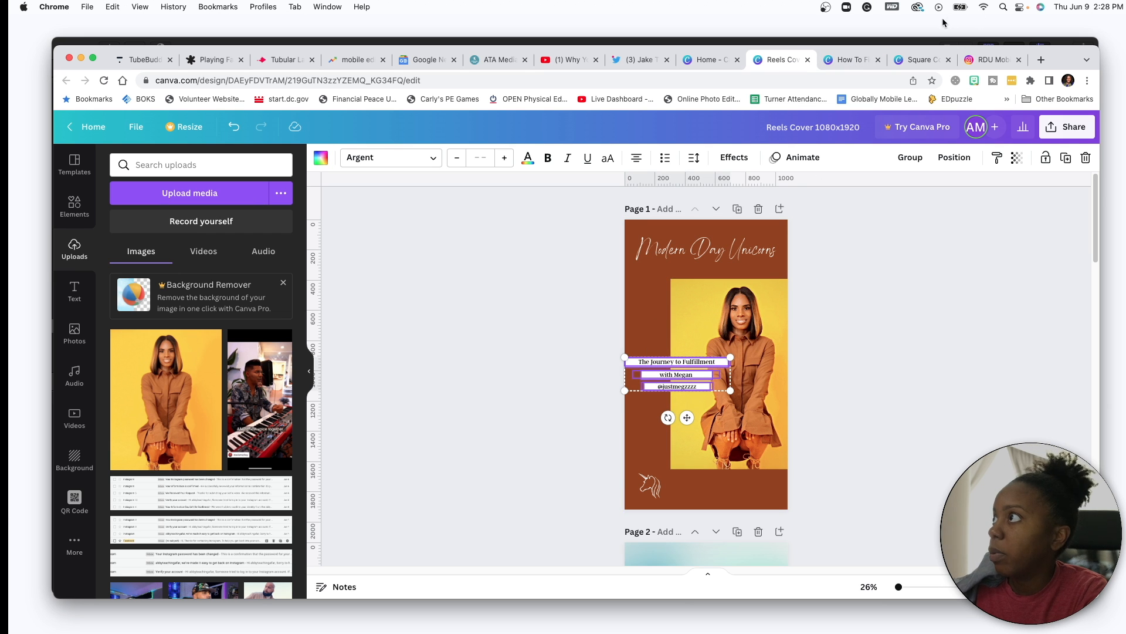
pyautogui.click(848, 59)
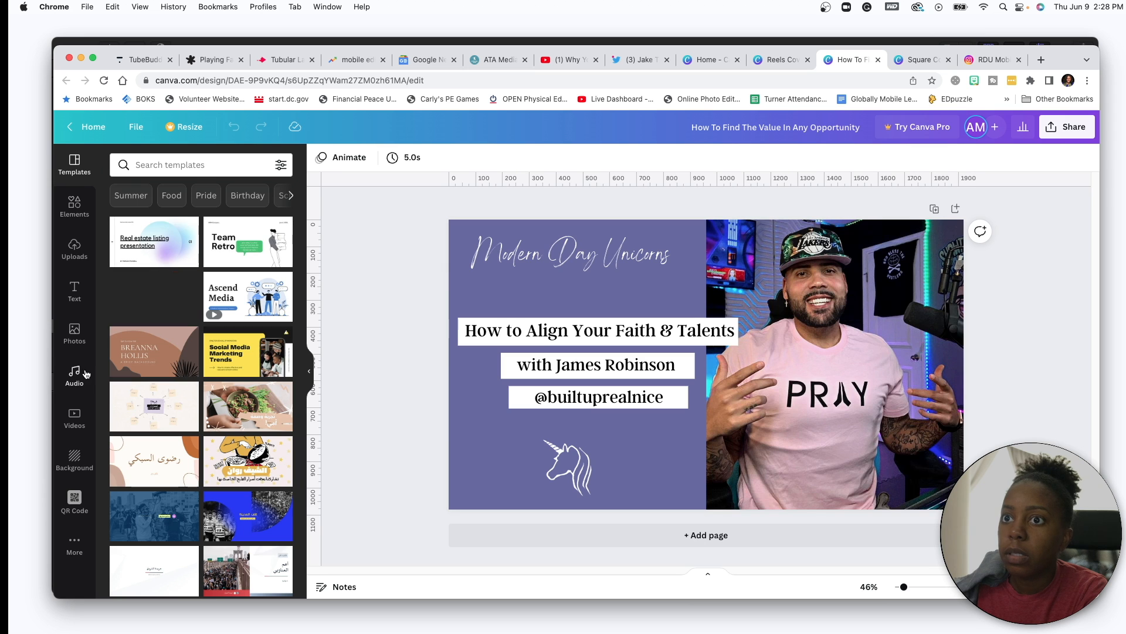
pyautogui.click(71, 250)
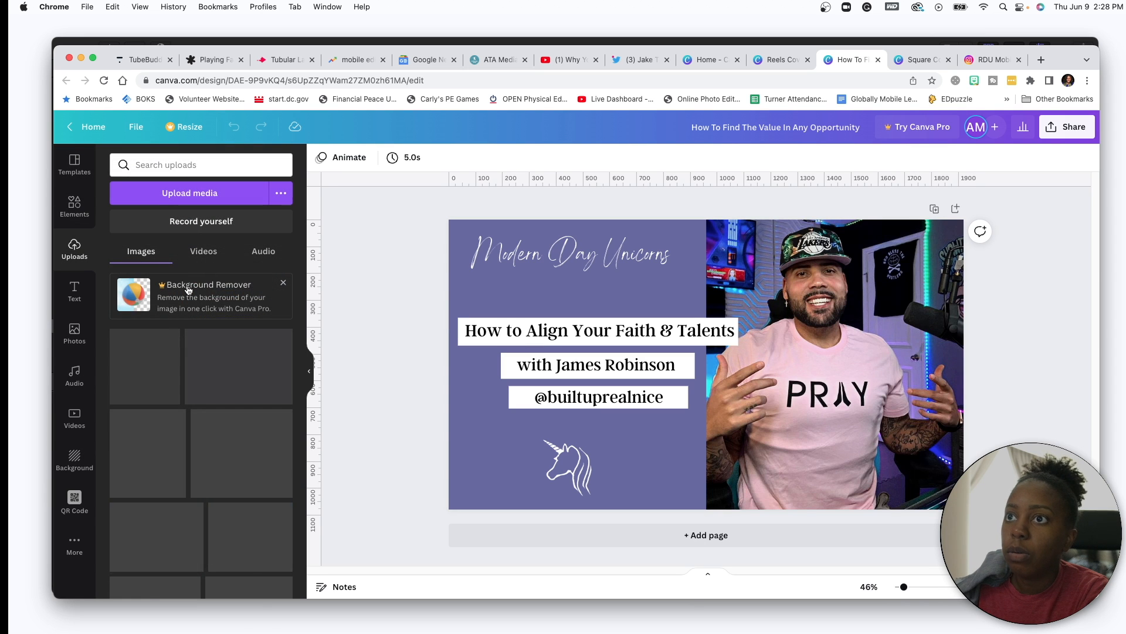
pyautogui.moveTo(165, 398); pyautogui.dragTo(818, 406)
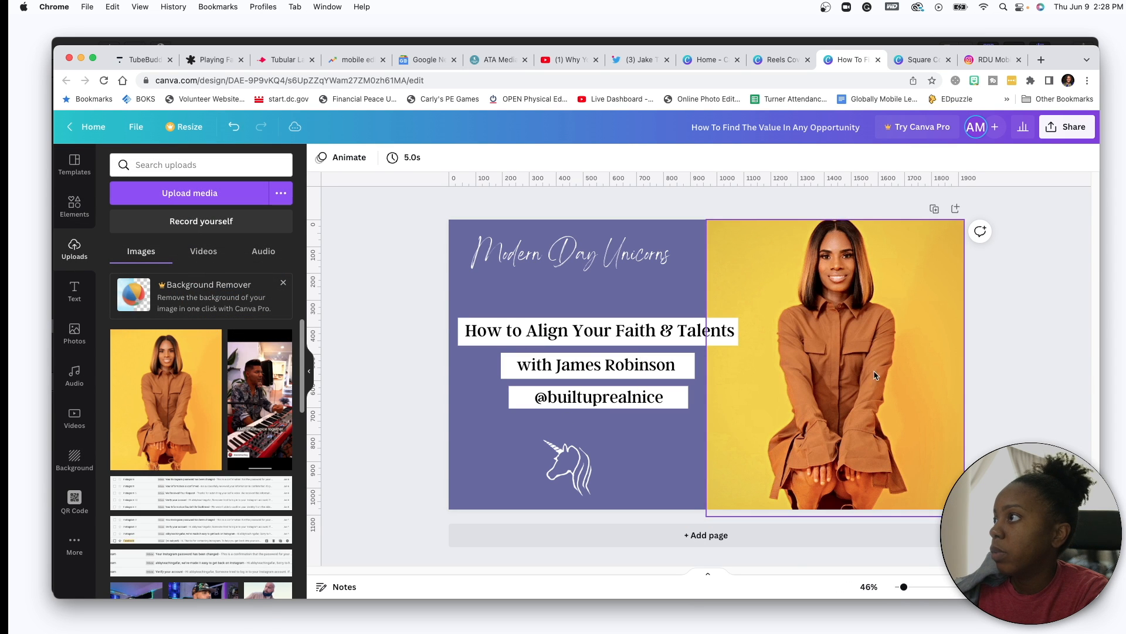
pyautogui.doubleClick(847, 382)
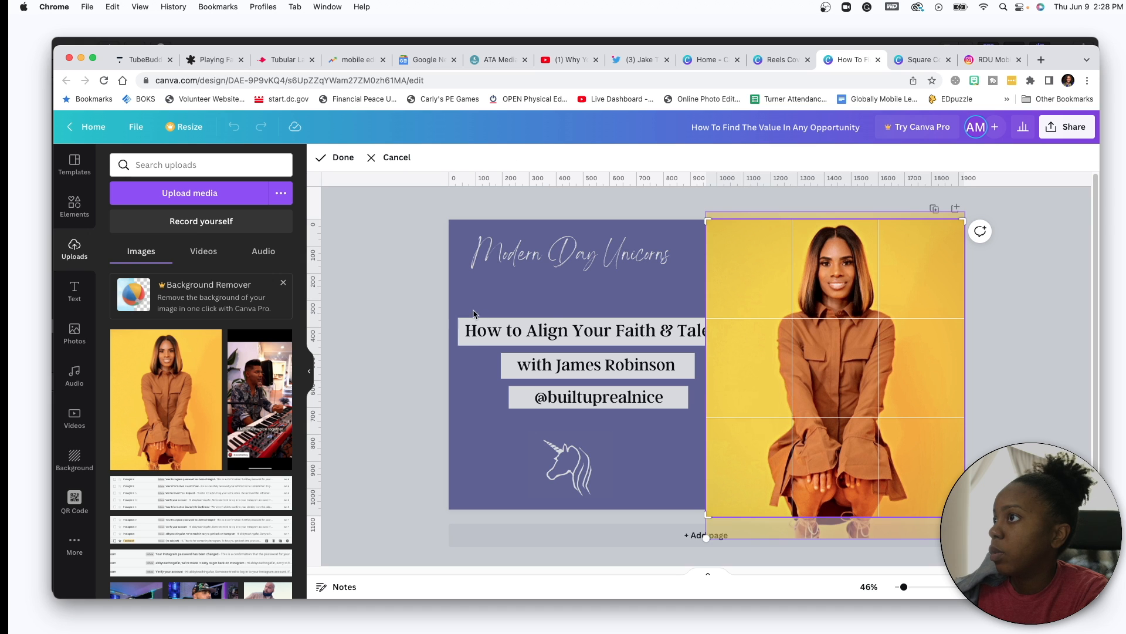
pyautogui.press('Escape')
# - Swap the old title lines for the new three-line title group, placed below Modern Day Unicorns and enlarged
pyautogui.click(586, 401)
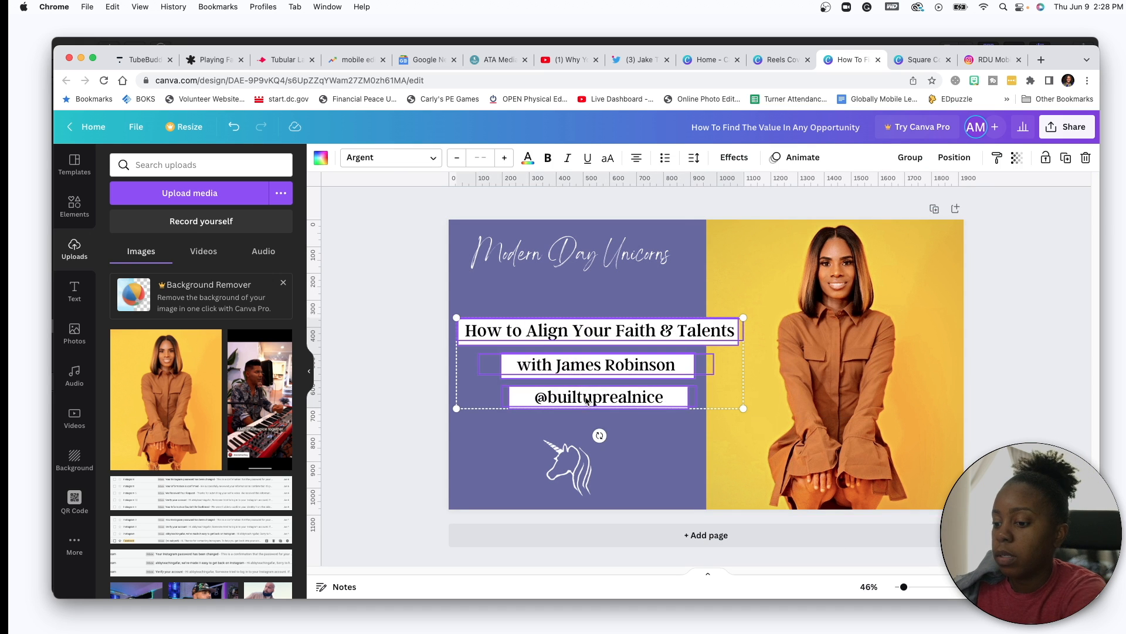
pyautogui.press('Delete')
pyautogui.press('super+z')
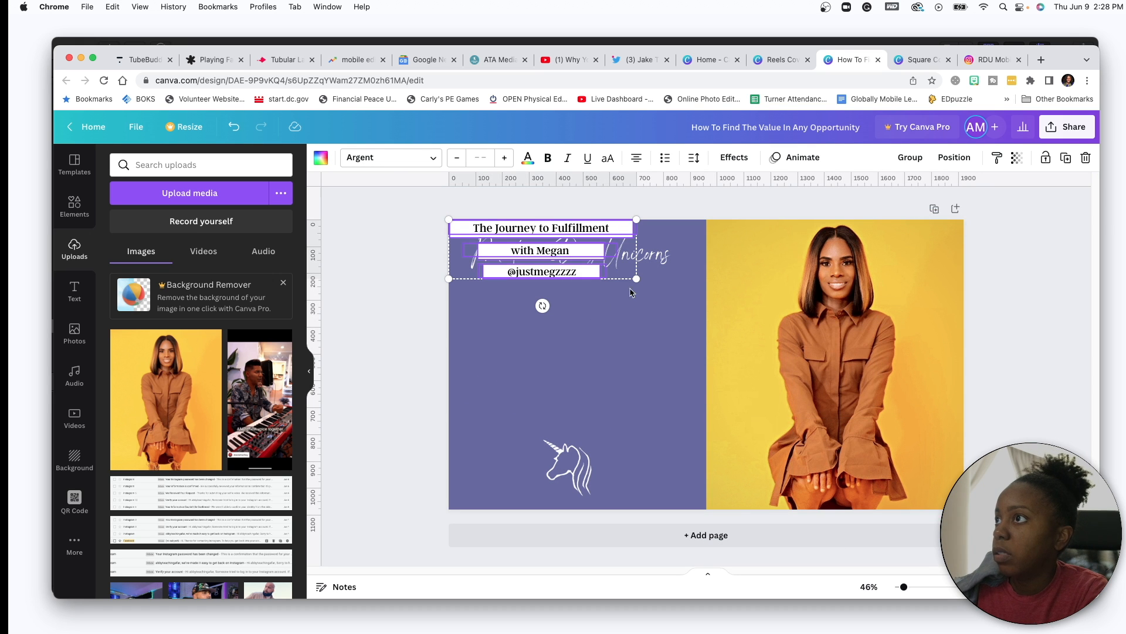
pyautogui.moveTo(564, 234); pyautogui.dragTo(599, 338)
pyautogui.moveTo(664, 373); pyautogui.dragTo(730, 419)
# - Set the landscape thumbnail's background to dark brown
pyautogui.click(677, 291)
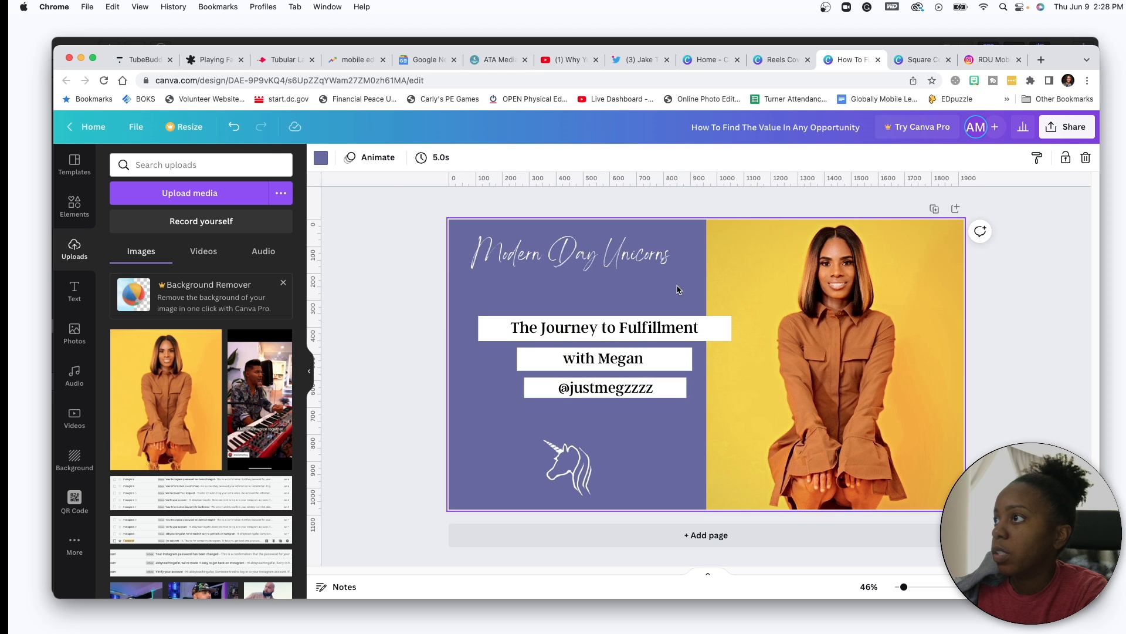
pyautogui.click(321, 158)
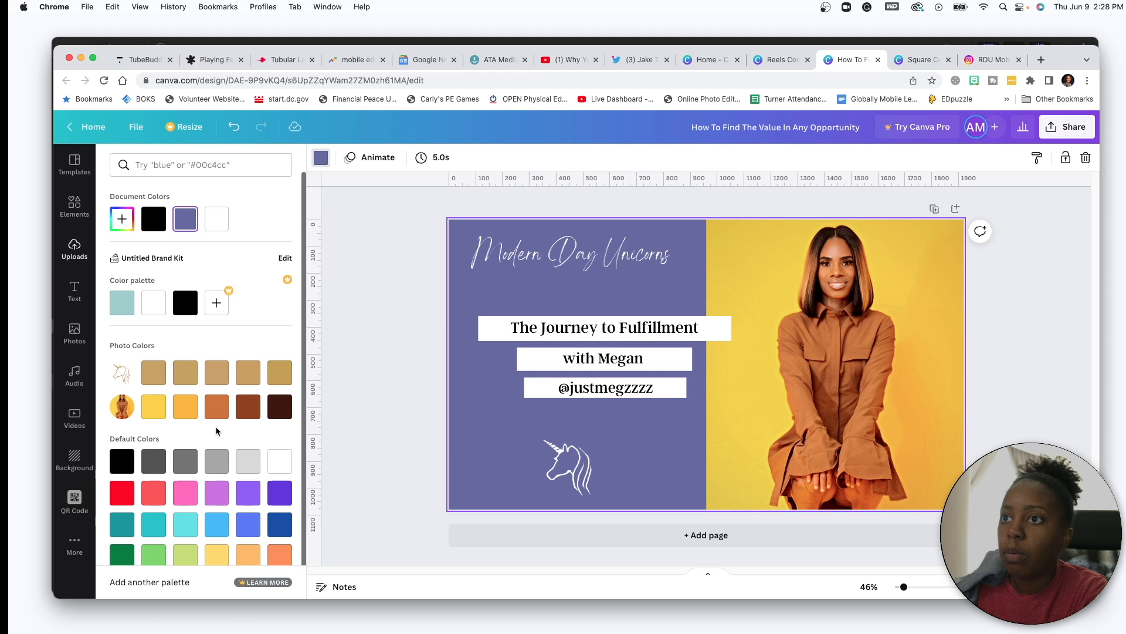
pyautogui.click(248, 406)
pyautogui.click(364, 341)
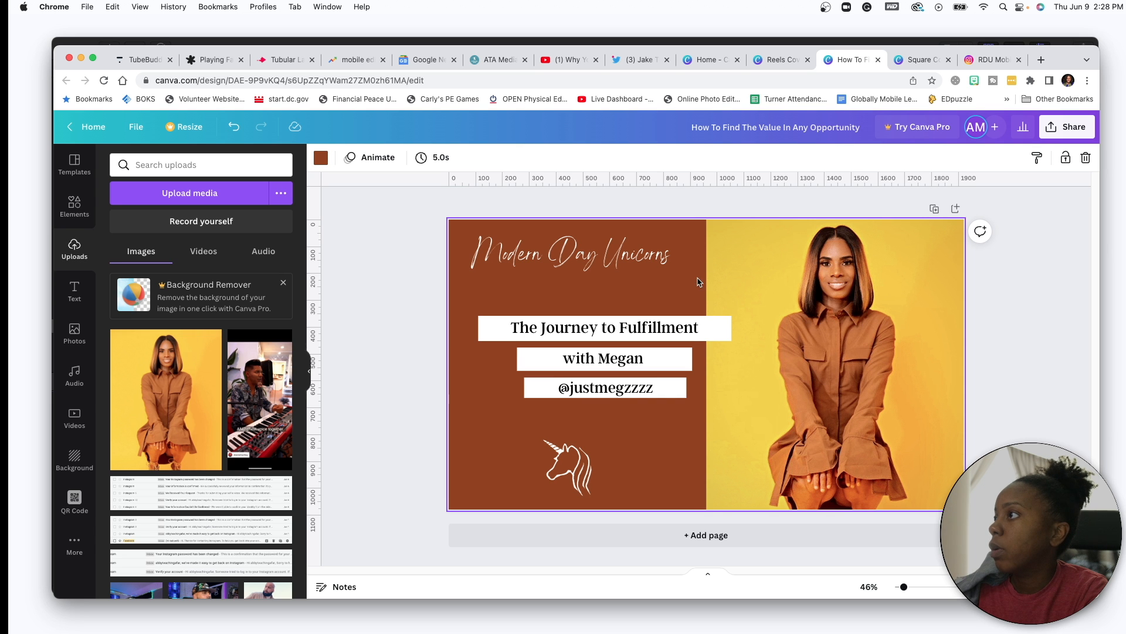
pyautogui.click(917, 60)
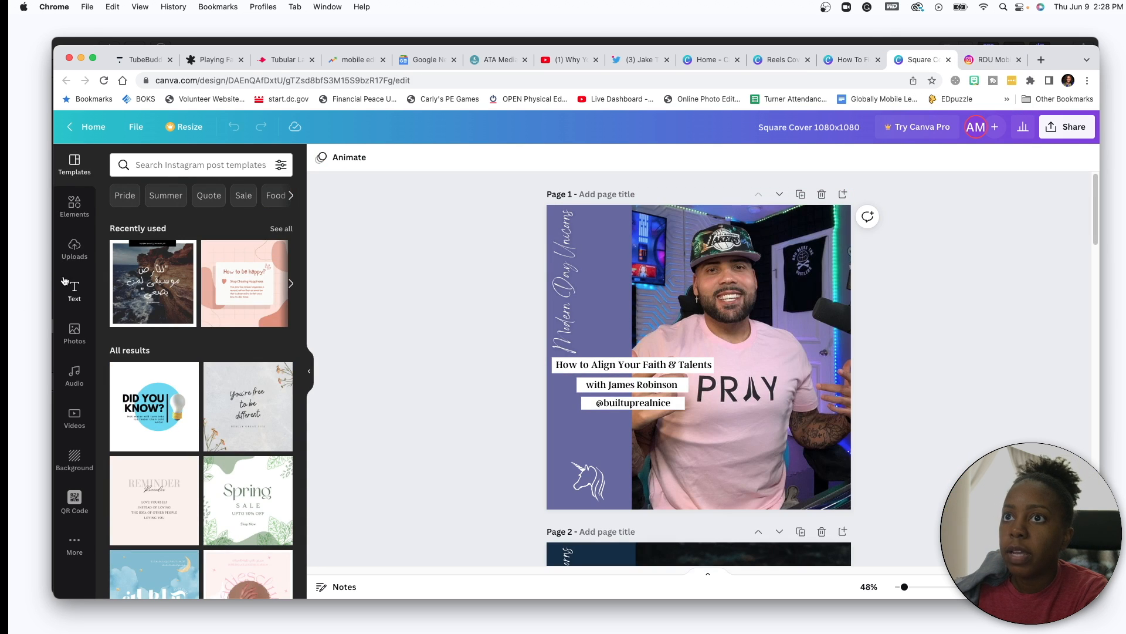
# - Replace the square cover's photo with the brown-dress photo and reposition it in its frame
pyautogui.click(74, 249)
pyautogui.moveTo(142, 392); pyautogui.dragTo(726, 375)
pyautogui.doubleClick(749, 293)
pyautogui.moveTo(749, 284); pyautogui.dragTo(769, 320)
pyautogui.click(960, 304)
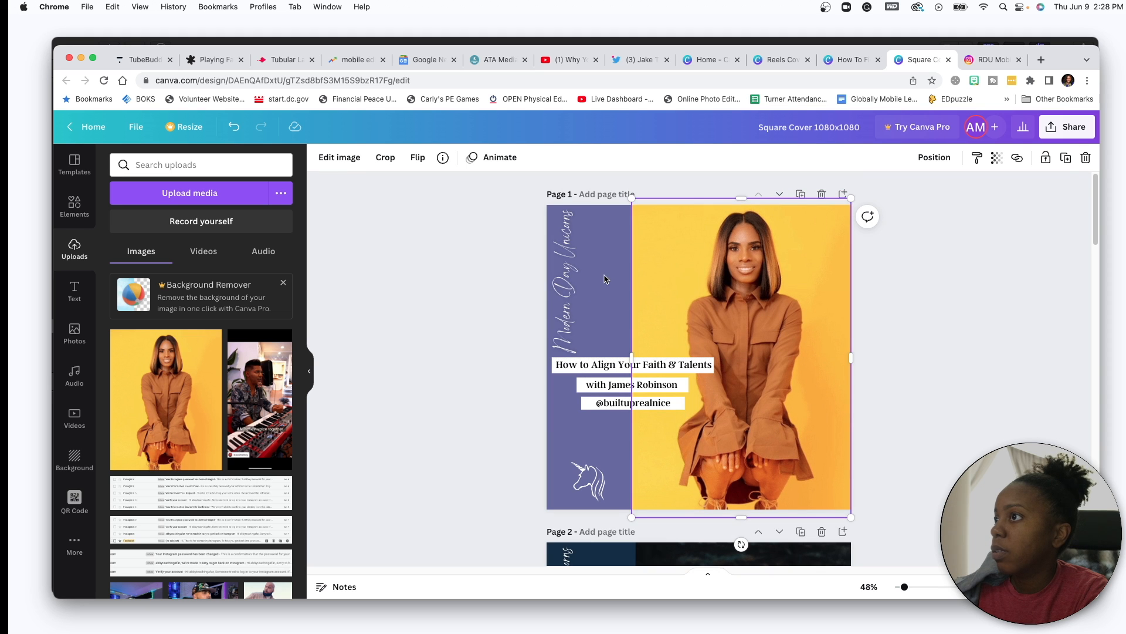
# - Make the square cover's left band dark brown
pyautogui.click(478, 242)
pyautogui.click(321, 158)
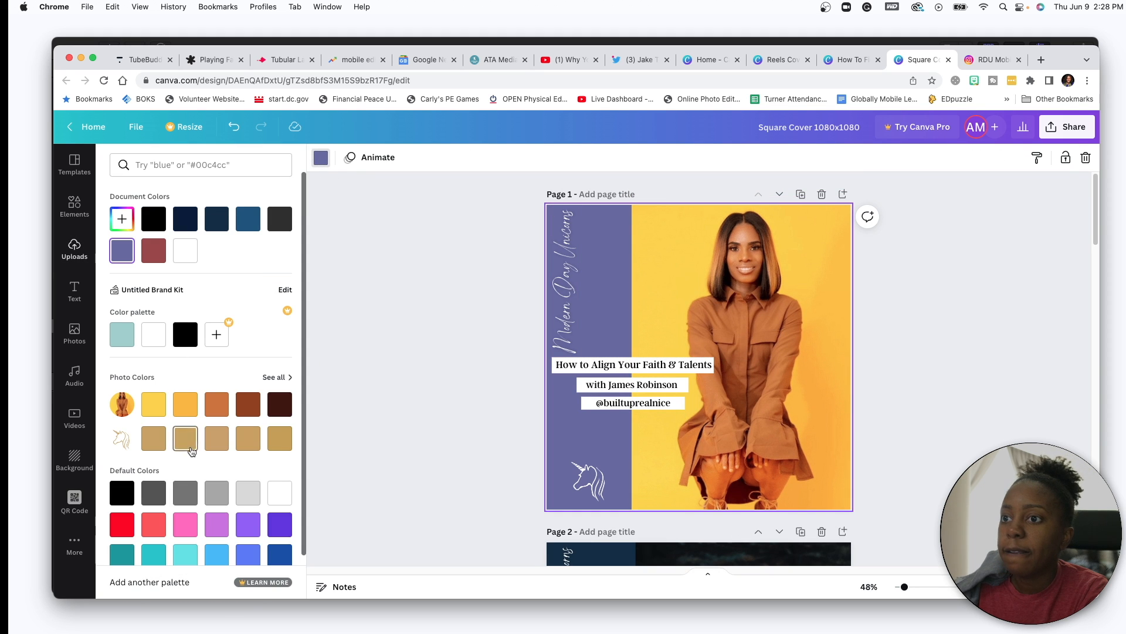
pyautogui.click(248, 404)
# - Replace the old title lines with the new three-line title group, moved to the lower middle
pyautogui.moveTo(602, 326); pyautogui.dragTo(623, 414)
pyautogui.press('BackSpace')
pyautogui.press('super+v')
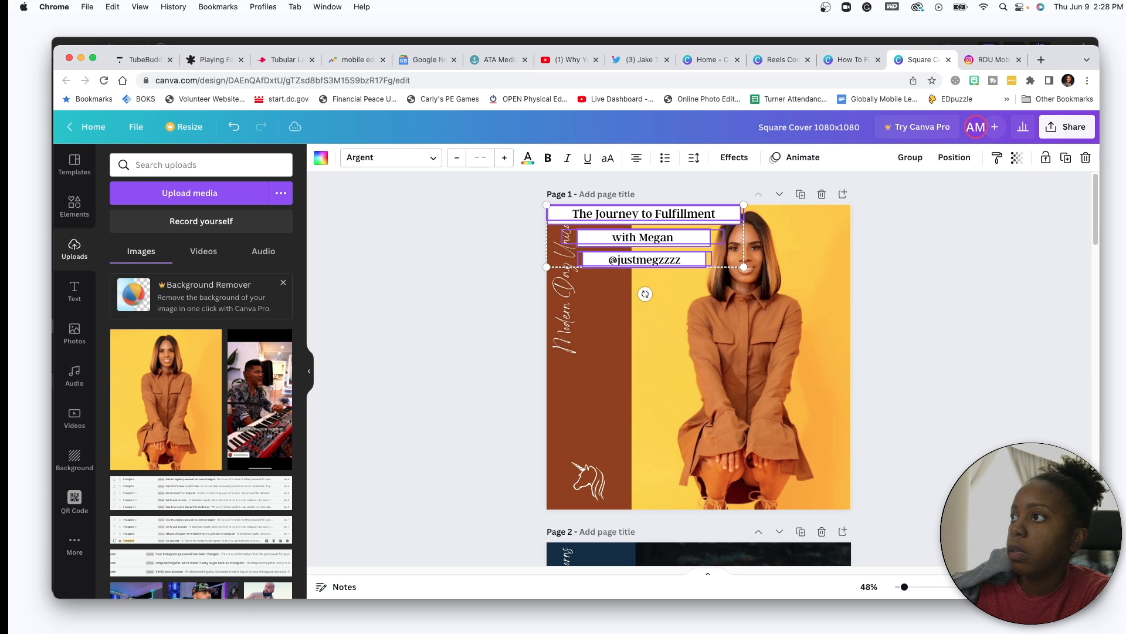
pyautogui.moveTo(625, 217); pyautogui.dragTo(639, 376)
pyautogui.click(917, 298)
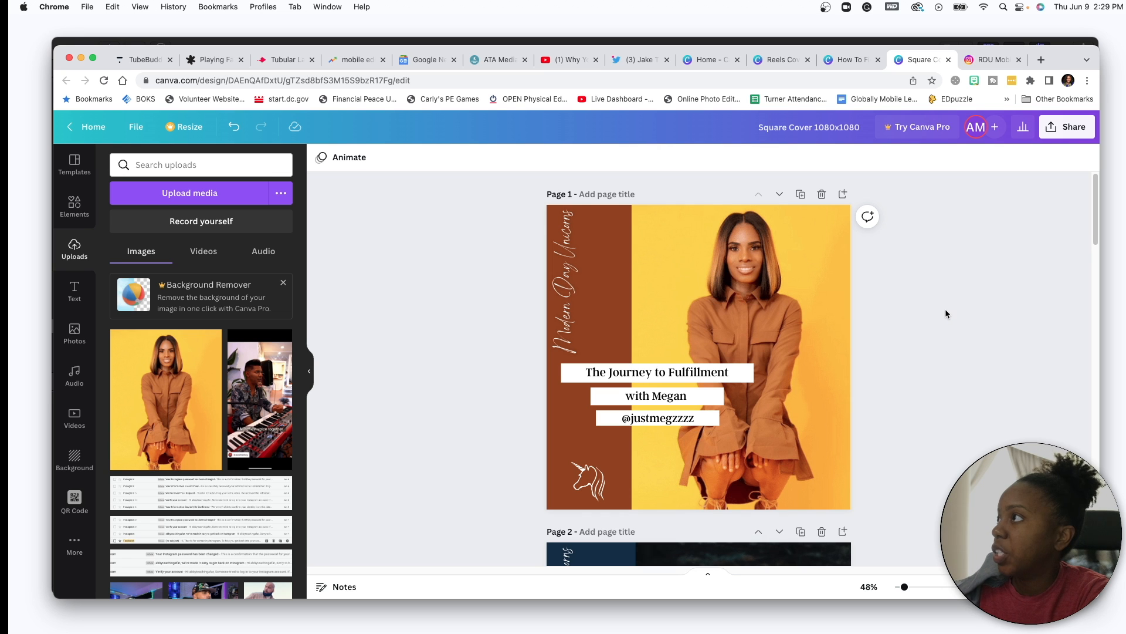
# - Download the square cover as JPG instead of PNG, limited to the current page 1
pyautogui.click(1053, 132)
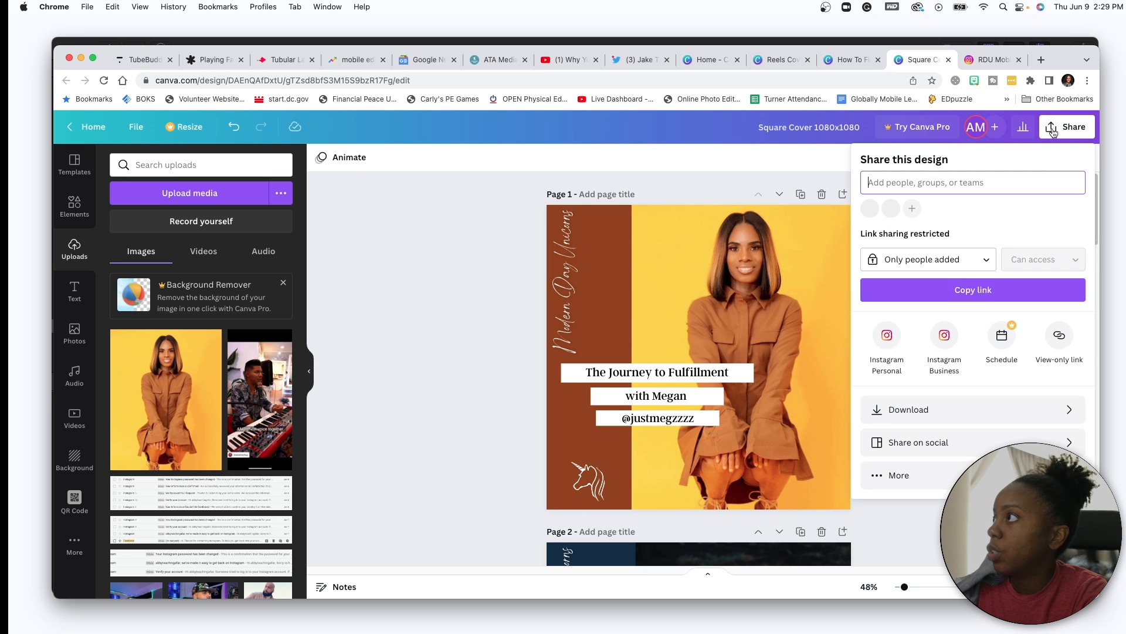
pyautogui.click(994, 417)
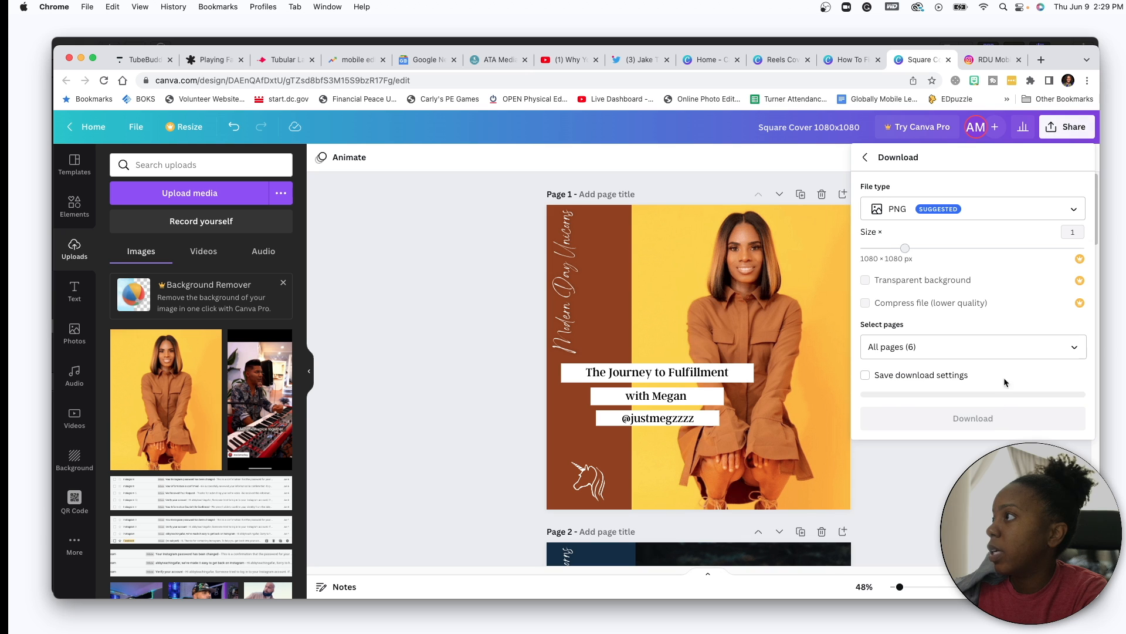
pyautogui.click(965, 211)
pyautogui.click(937, 176)
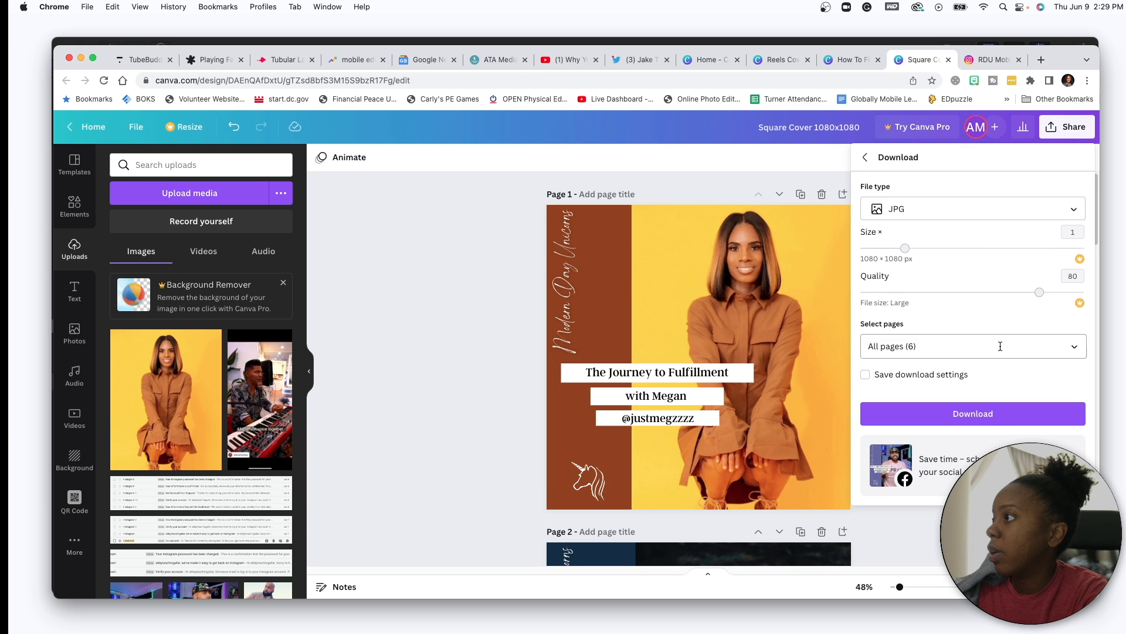
pyautogui.click(1044, 349)
pyautogui.click(1064, 380)
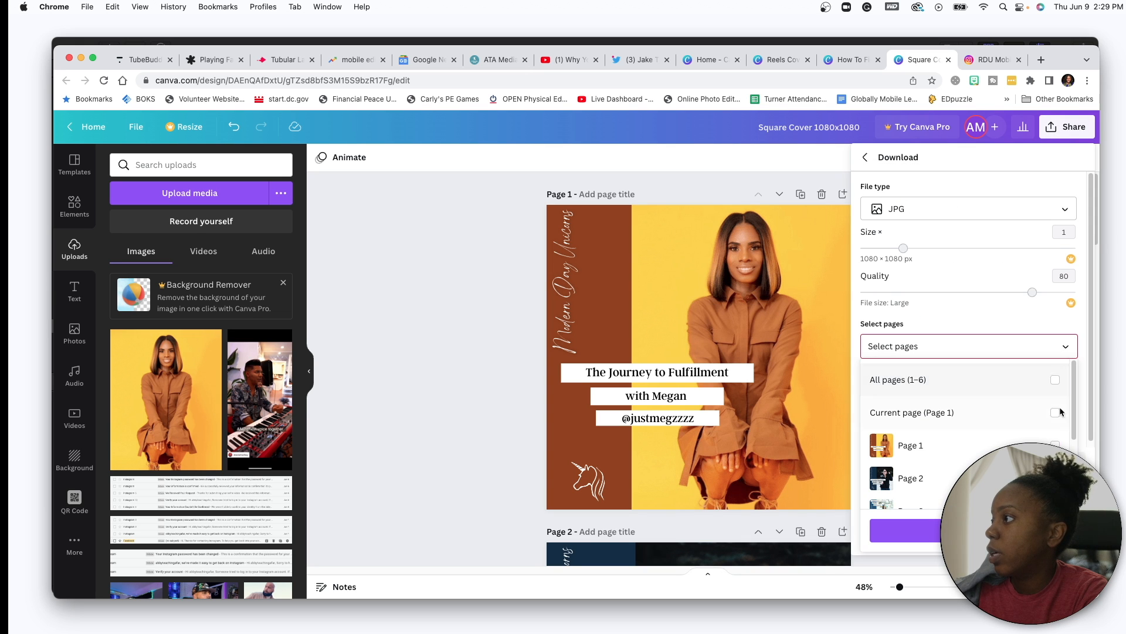
pyautogui.click(1064, 412)
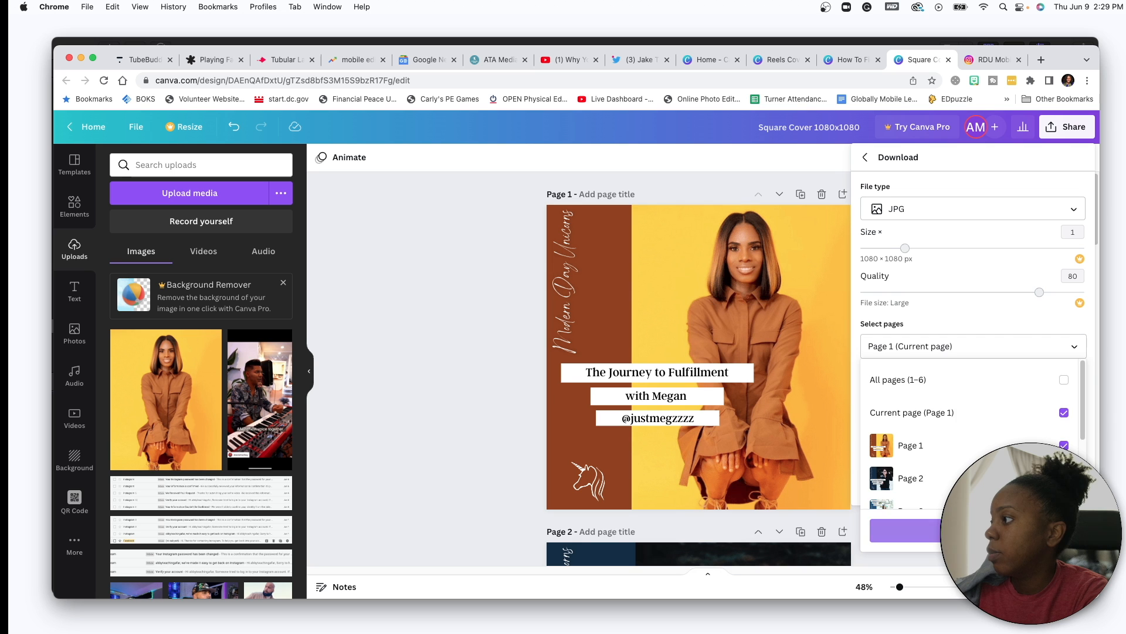
pyautogui.click(979, 530)
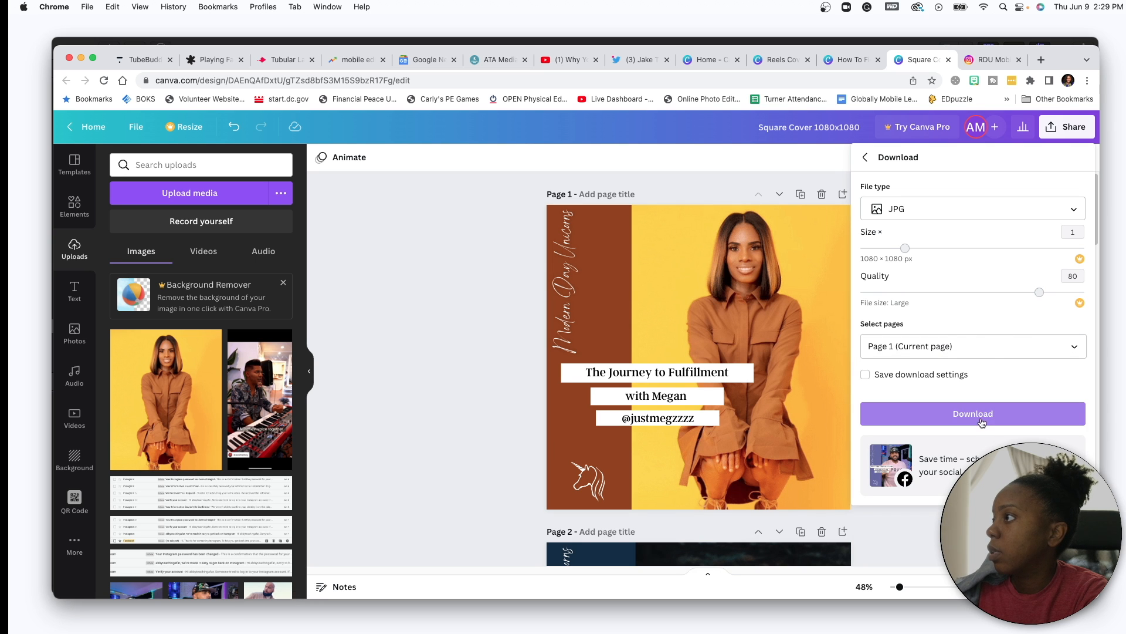
pyautogui.click(982, 421)
# - Download the How To Find The Value In Any Opportunity cover as a JPG
pyautogui.click(854, 59)
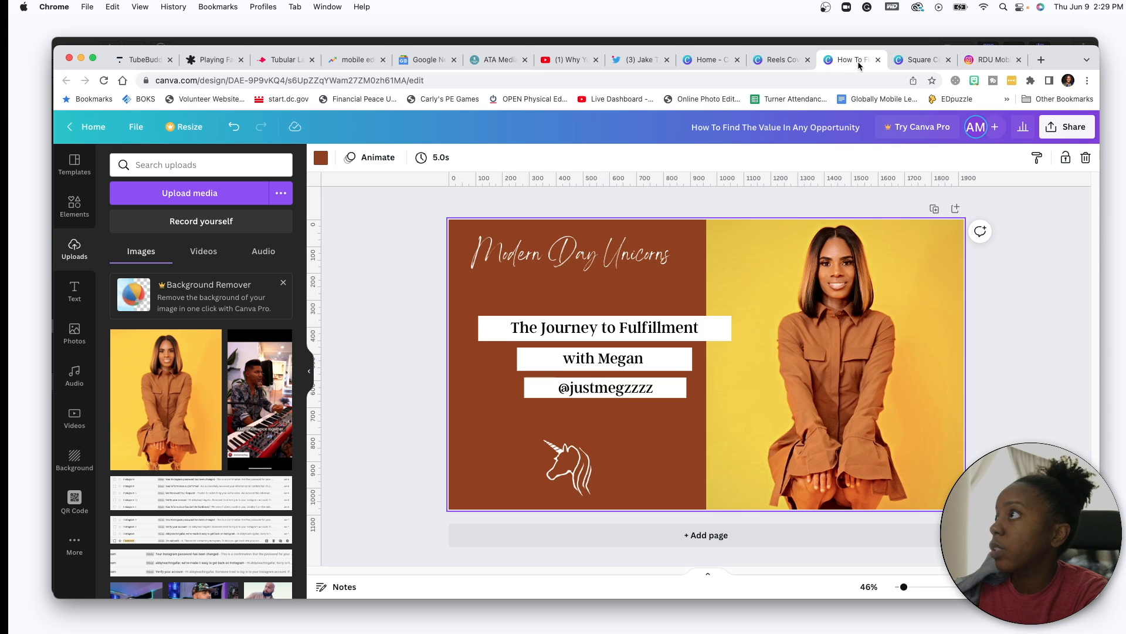
pyautogui.click(1054, 129)
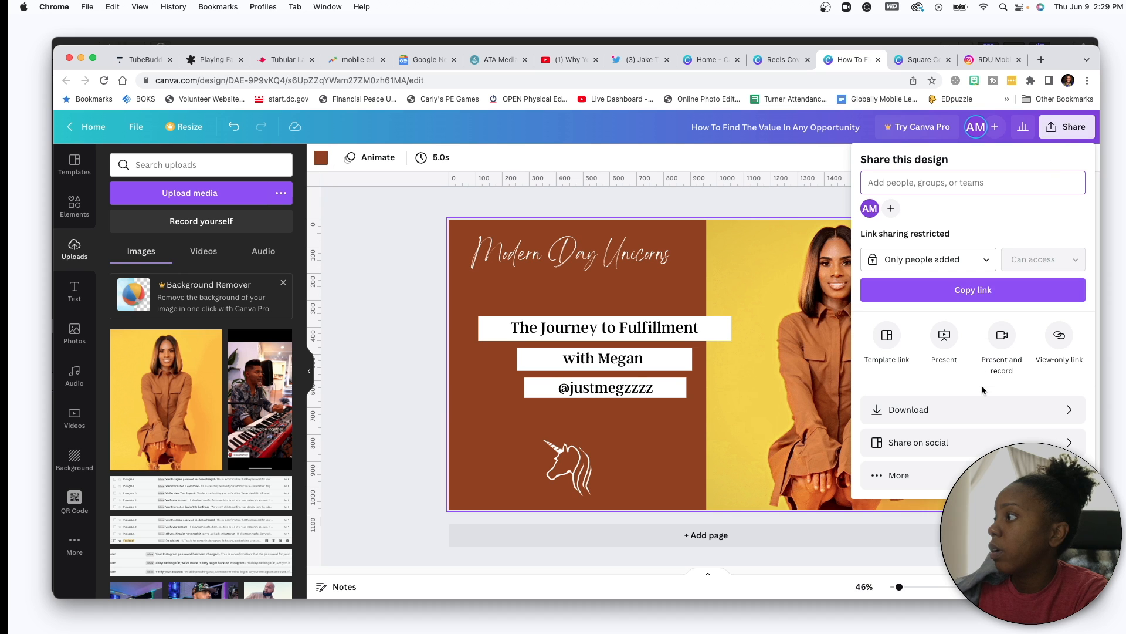
pyautogui.click(991, 411)
pyautogui.click(991, 203)
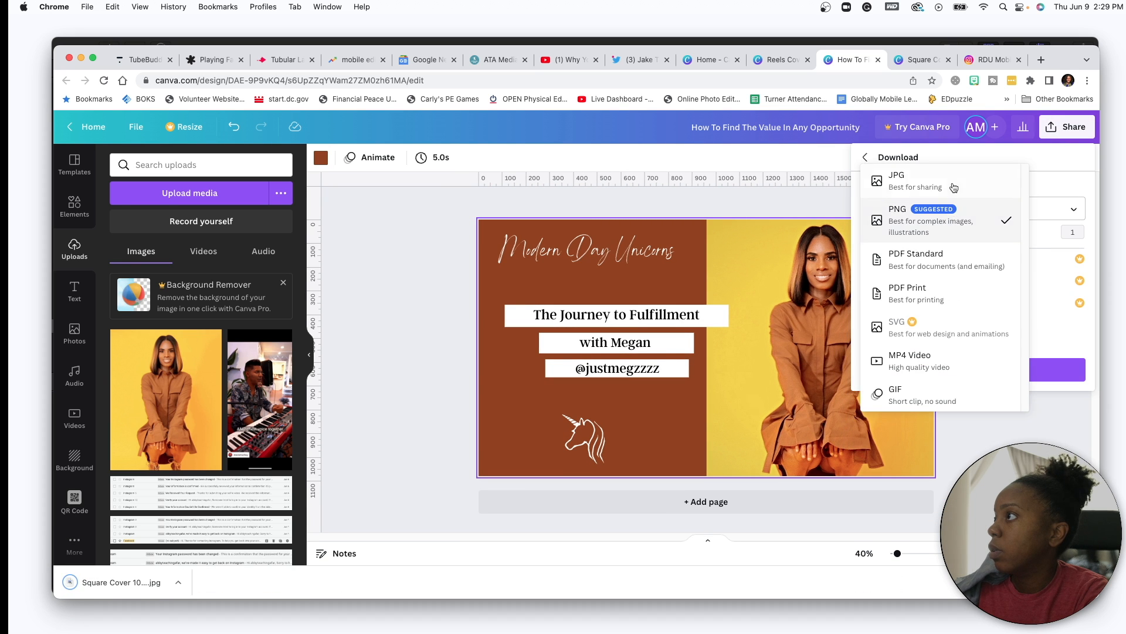
pyautogui.click(950, 170)
pyautogui.click(1000, 368)
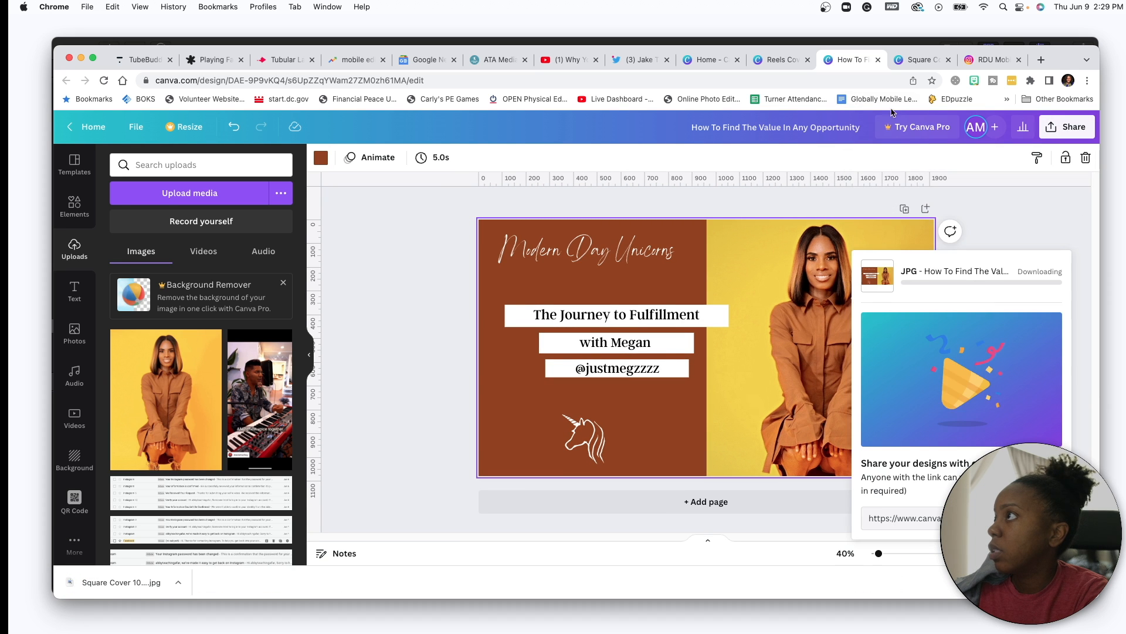
# - Download only page 1 of the Reels Cover design as a JPG
pyautogui.click(779, 59)
pyautogui.click(1050, 137)
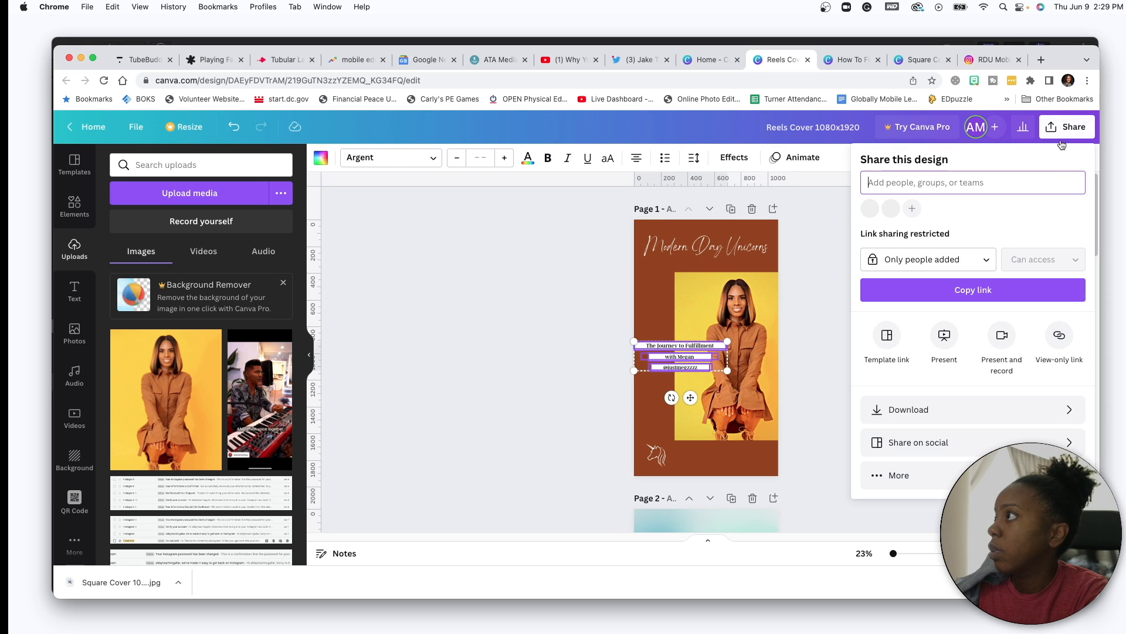
pyautogui.click(1013, 410)
pyautogui.click(999, 211)
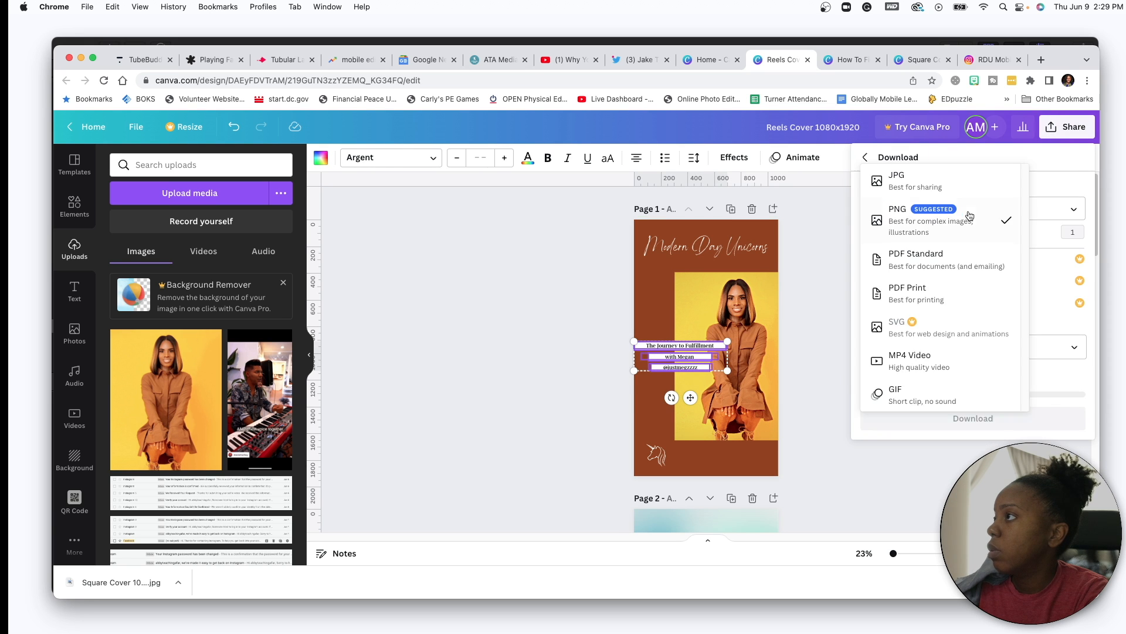
pyautogui.click(938, 173)
pyautogui.click(1052, 348)
pyautogui.click(1064, 379)
pyautogui.click(1064, 413)
pyautogui.click(1004, 531)
pyautogui.click(970, 418)
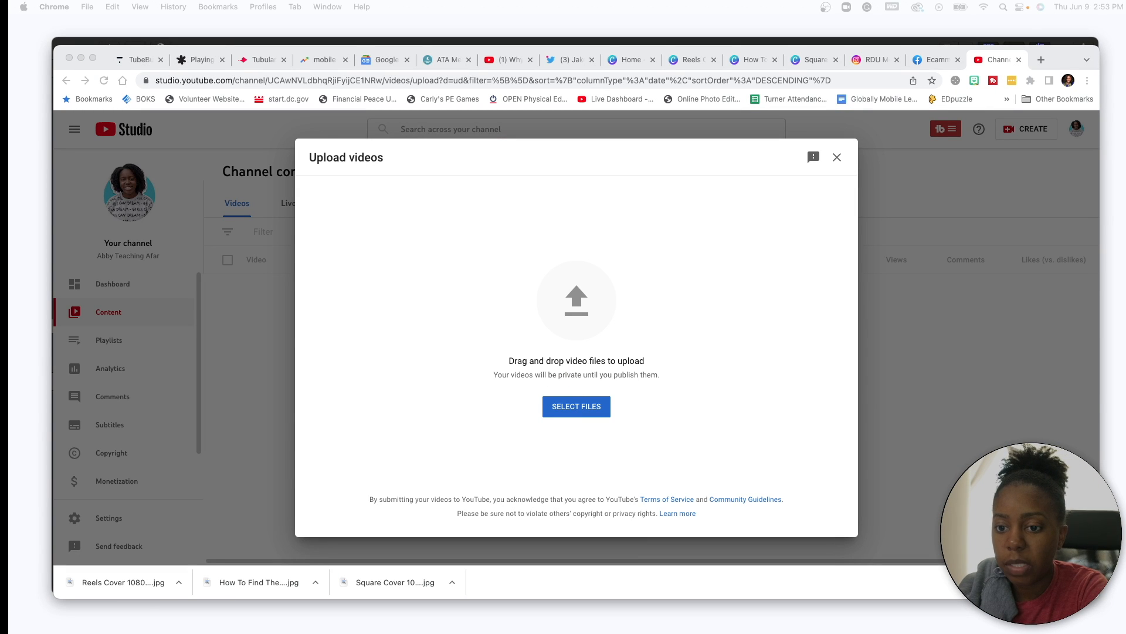
# - Drop the episode video into YouTube Studio's upload zone and open a new browser tab
pyautogui.moveTo(7, 258); pyautogui.dragTo(578, 264)
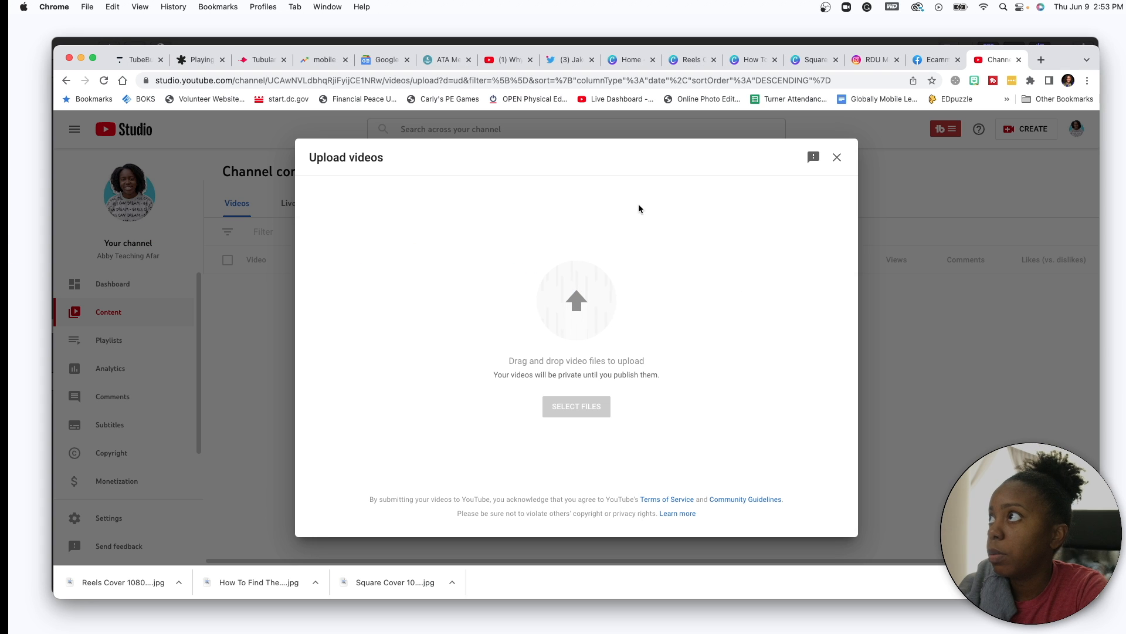
pyautogui.click(1041, 60)
# - Create a new episode on the Anchor dashboard with the full-edit episode audio uploading
pyautogui.write('anchor.fm/dashboard')
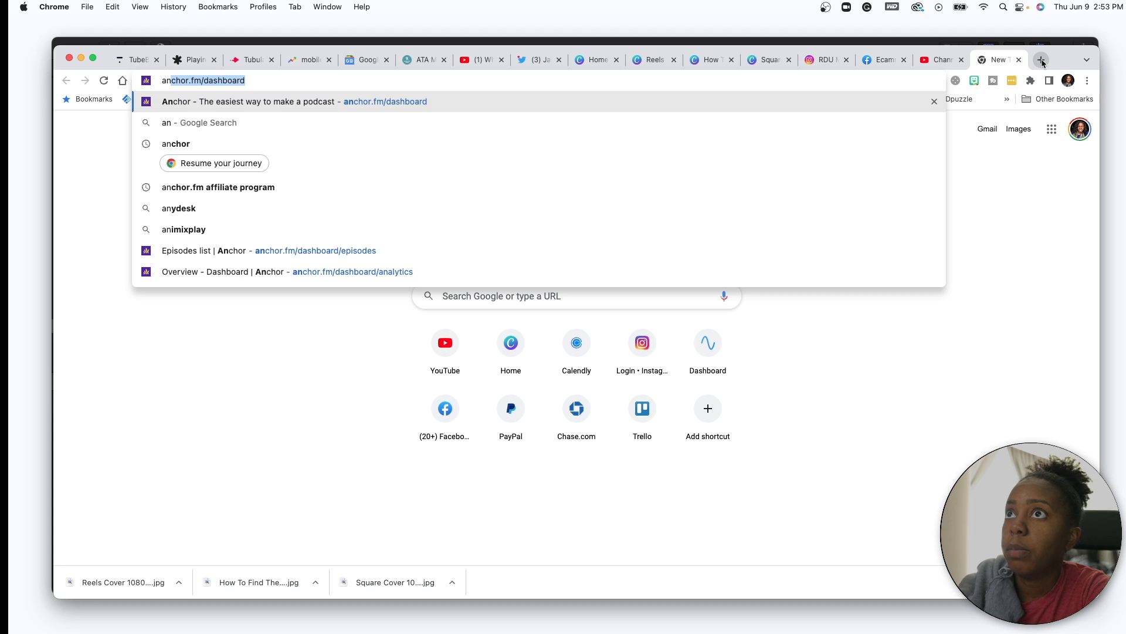
pyautogui.press('Return')
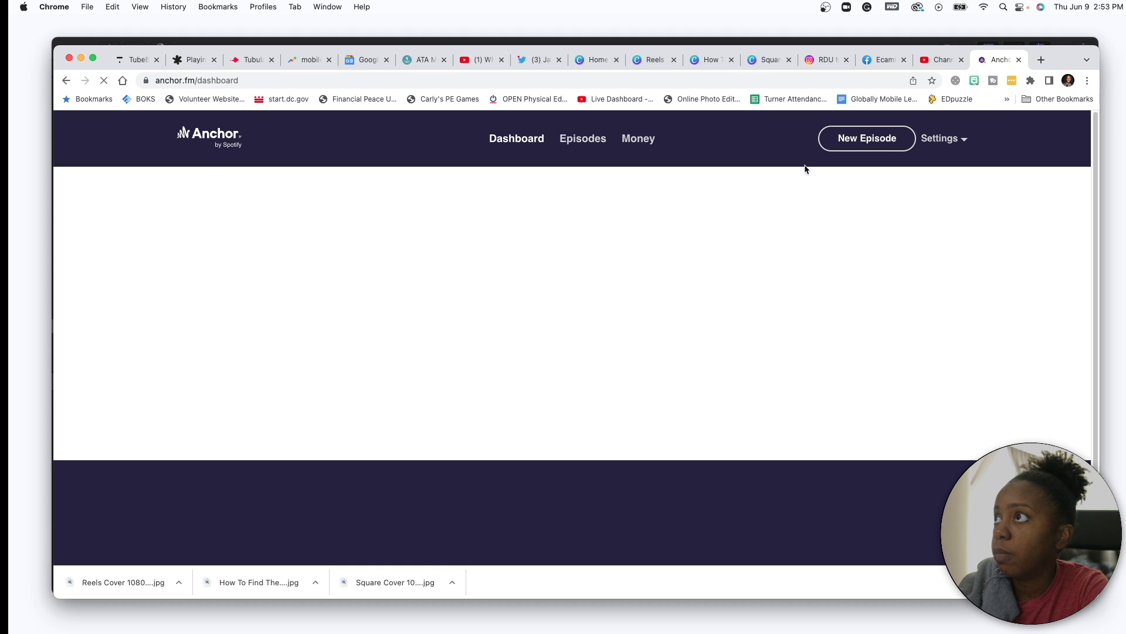
pyautogui.click(845, 141)
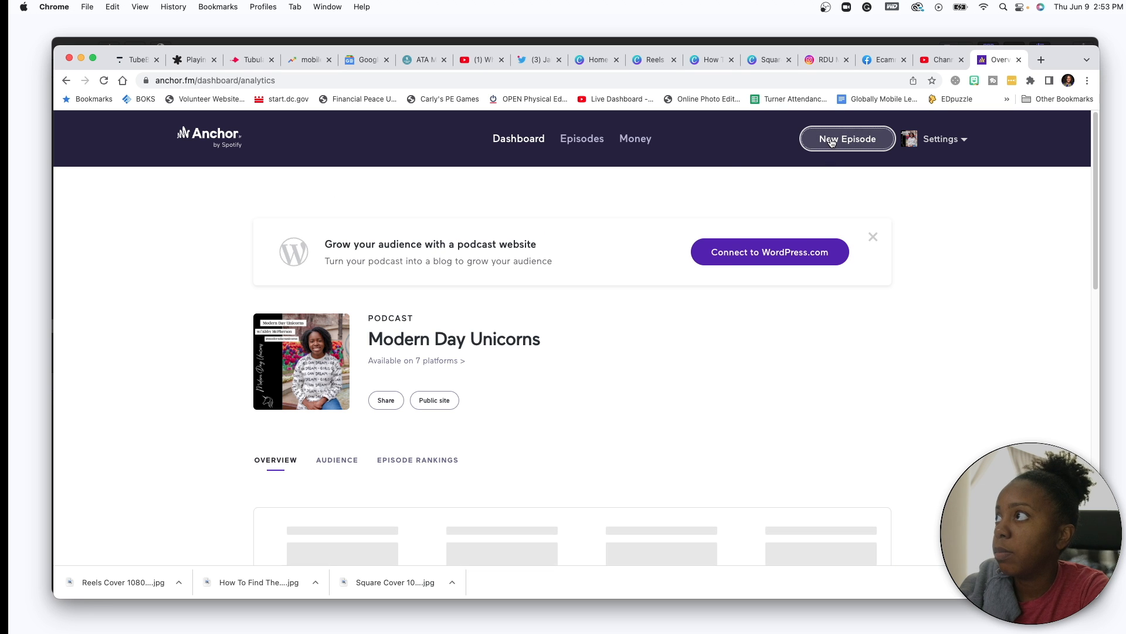
pyautogui.click(808, 183)
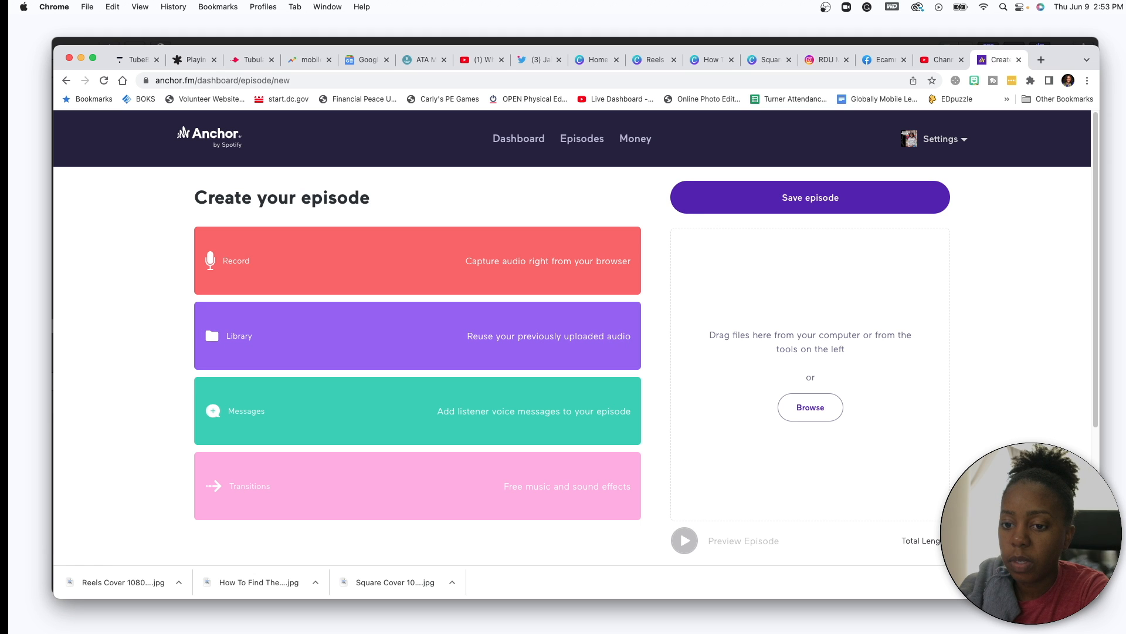
pyautogui.moveTo(36, 352); pyautogui.dragTo(850, 346)
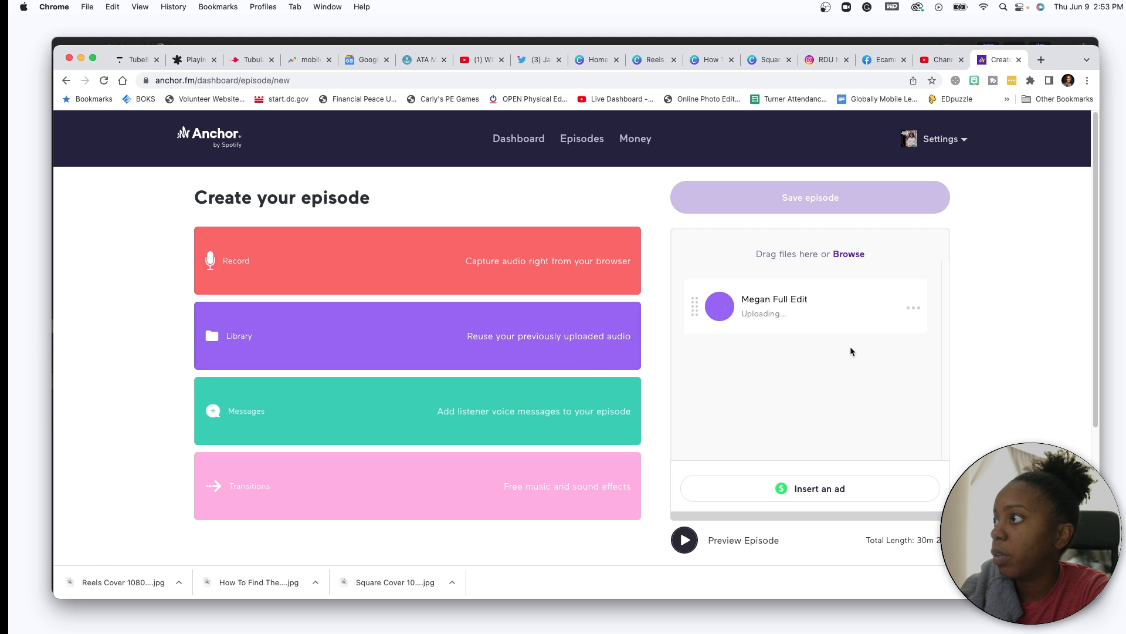
pyautogui.click(935, 61)
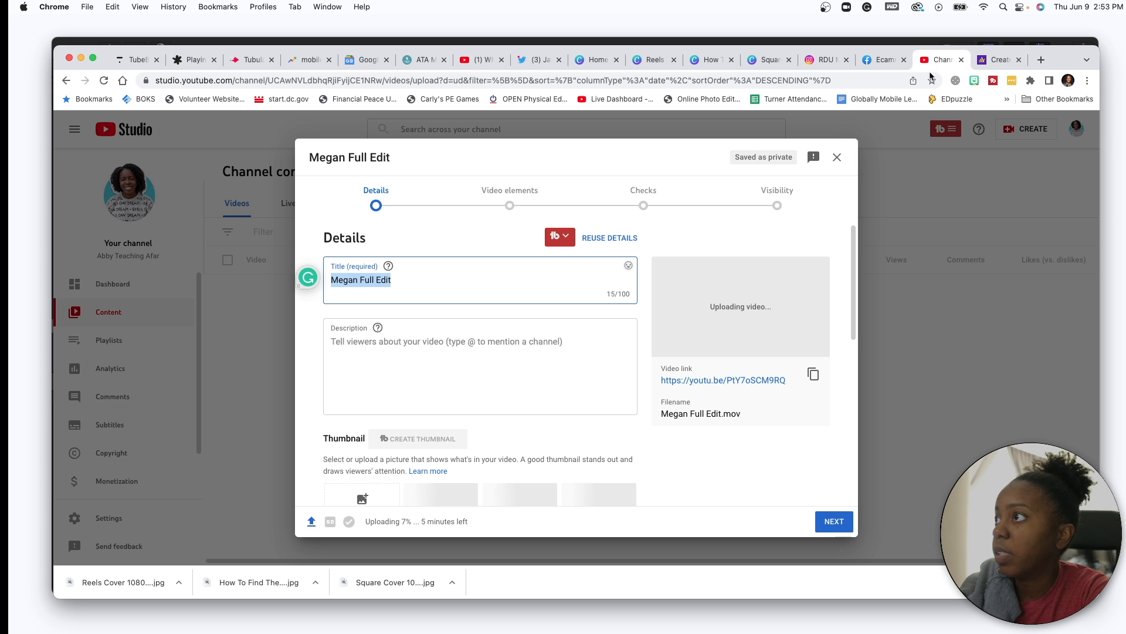
pyautogui.click(1040, 59)
# - Go to trello.com and open the ATA YouTube Master board
pyautogui.write('tre')
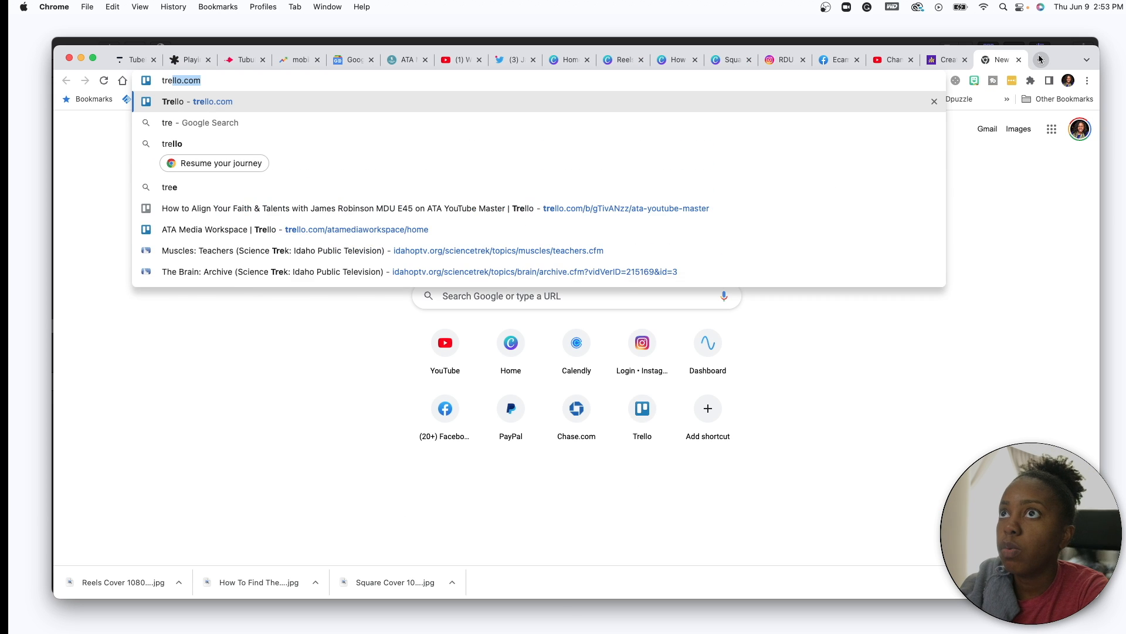
pyautogui.write('llo.com')
pyautogui.press('Return')
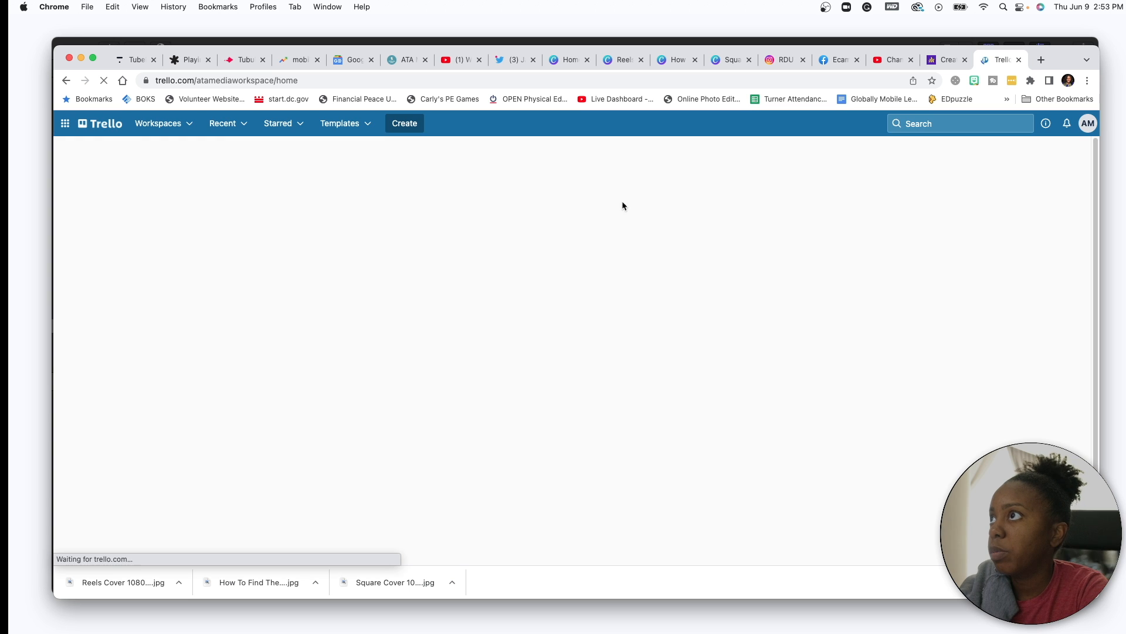
pyautogui.click(840, 216)
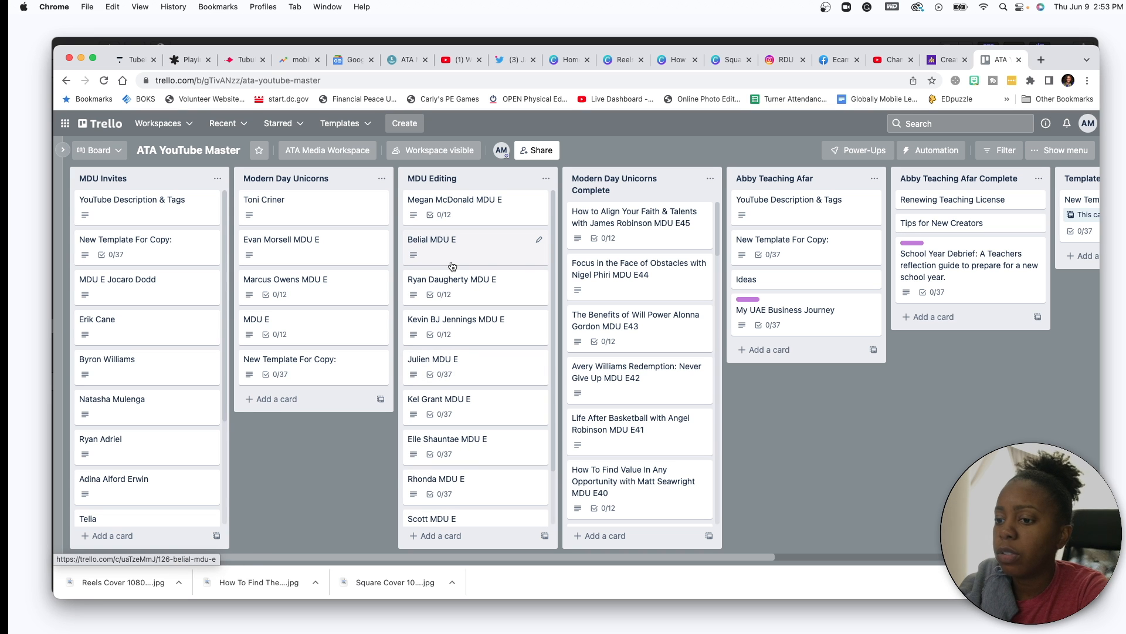
# - Move the guest's MDU card from MDU Editing to Modern Day Unicorns Complete and open it
pyautogui.hscroll(2, 454, 466)
pyautogui.scroll(-2, 454, 466)
pyautogui.scroll(2, 454, 465)
pyautogui.scroll(-5, 577, 448)
pyautogui.scroll(5, 577, 448)
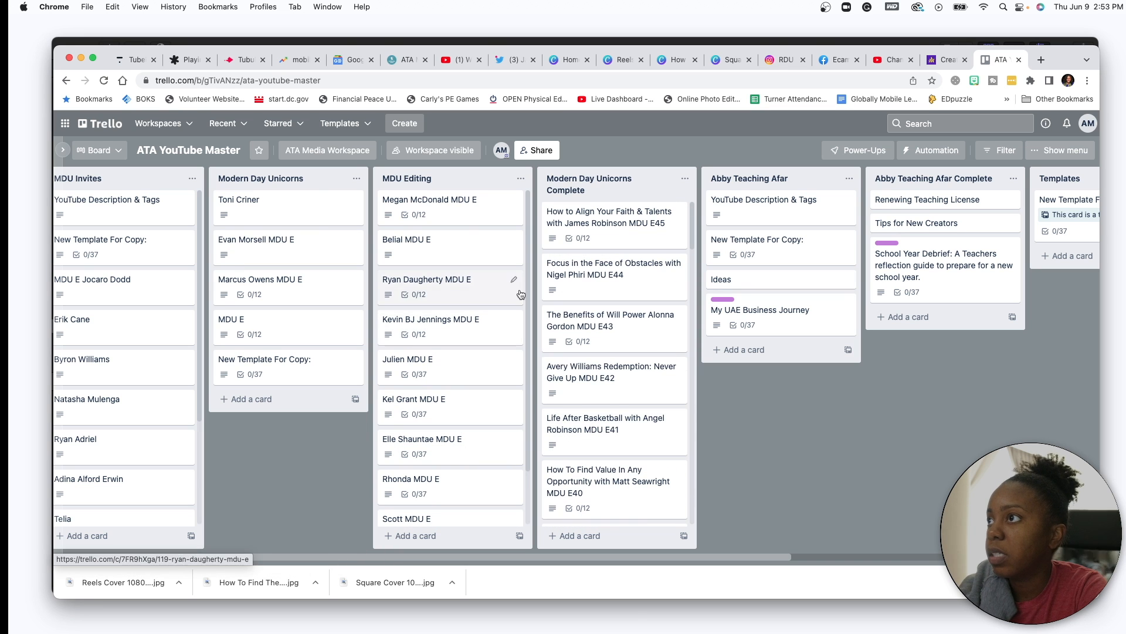
pyautogui.moveTo(451, 210); pyautogui.dragTo(593, 212)
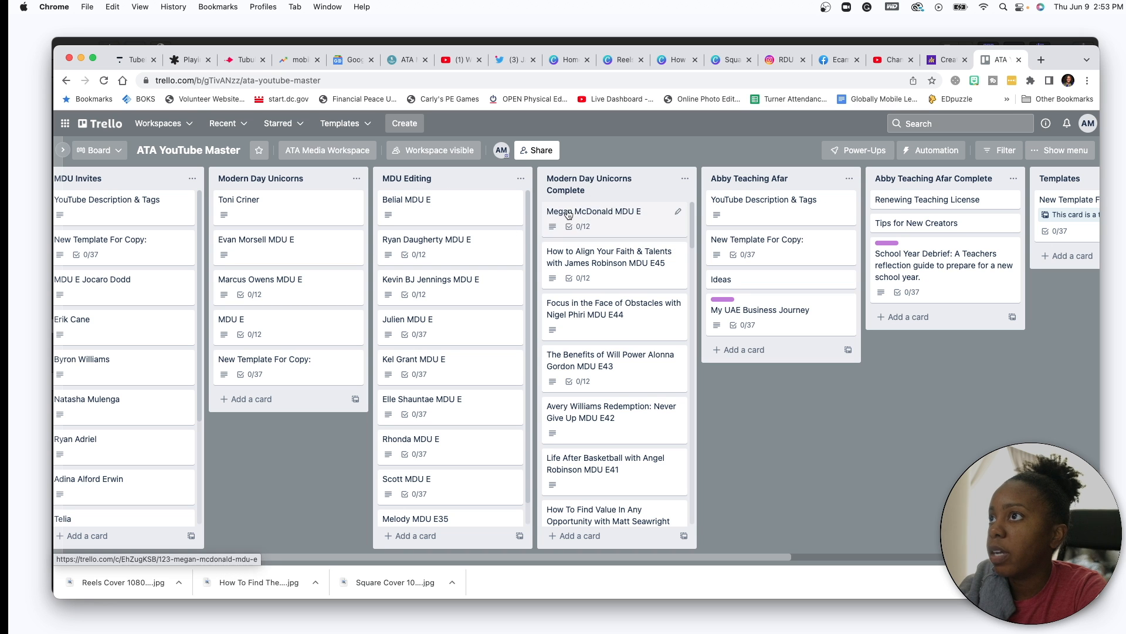
pyautogui.click(615, 212)
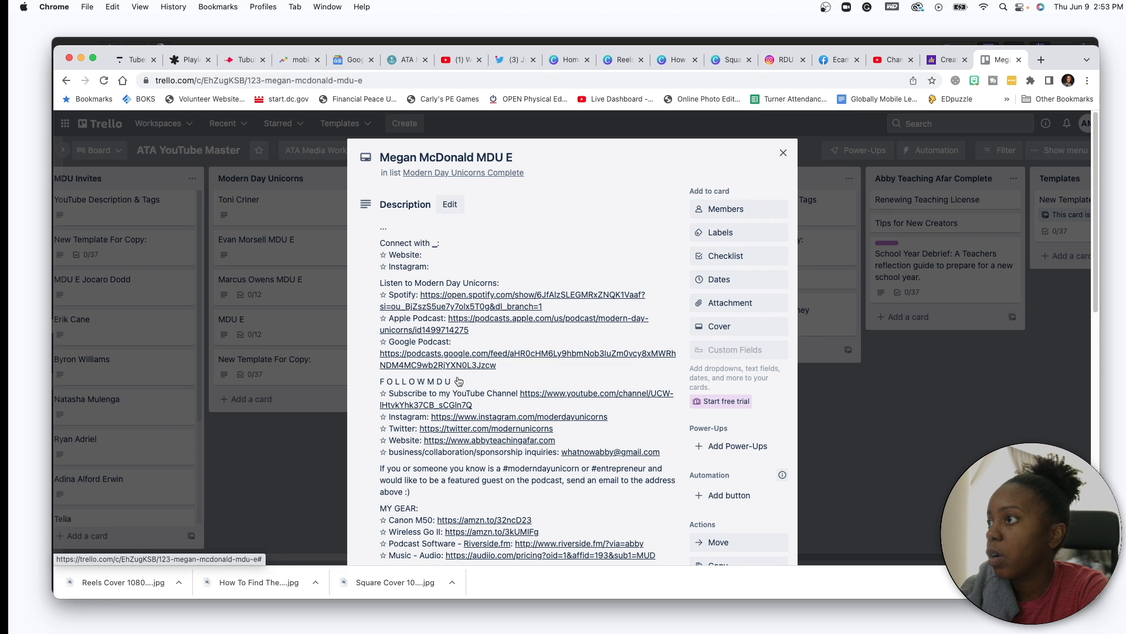
pyautogui.scroll(-3, 458, 382)
pyautogui.scroll(3, 528, 294)
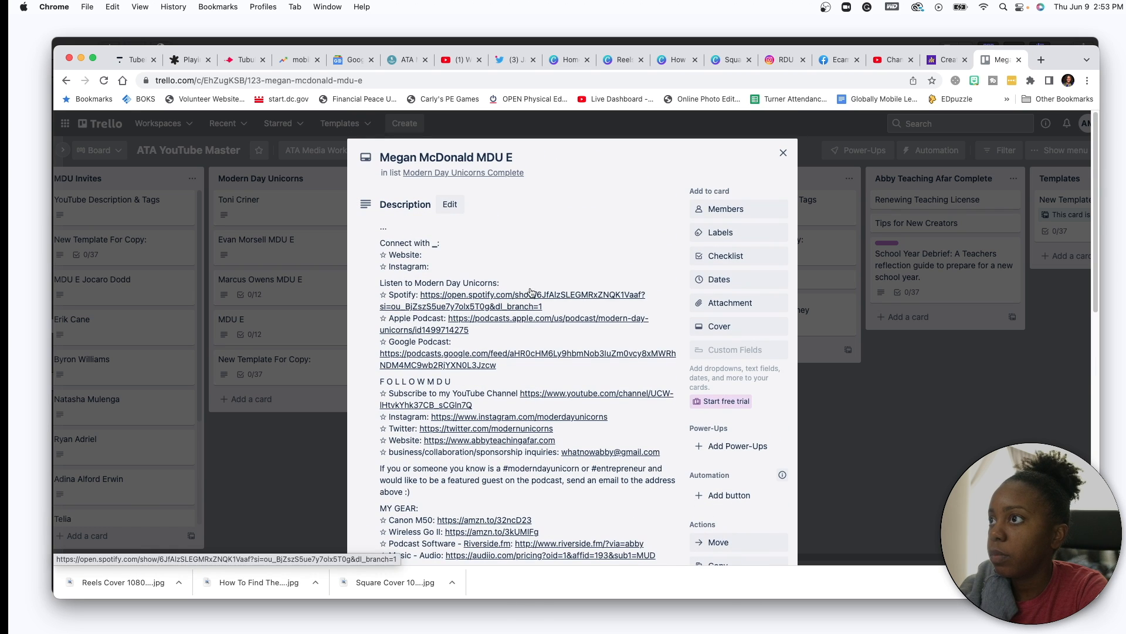
# - Start a new YouTube Studio upload with the episode video file
pyautogui.click(893, 61)
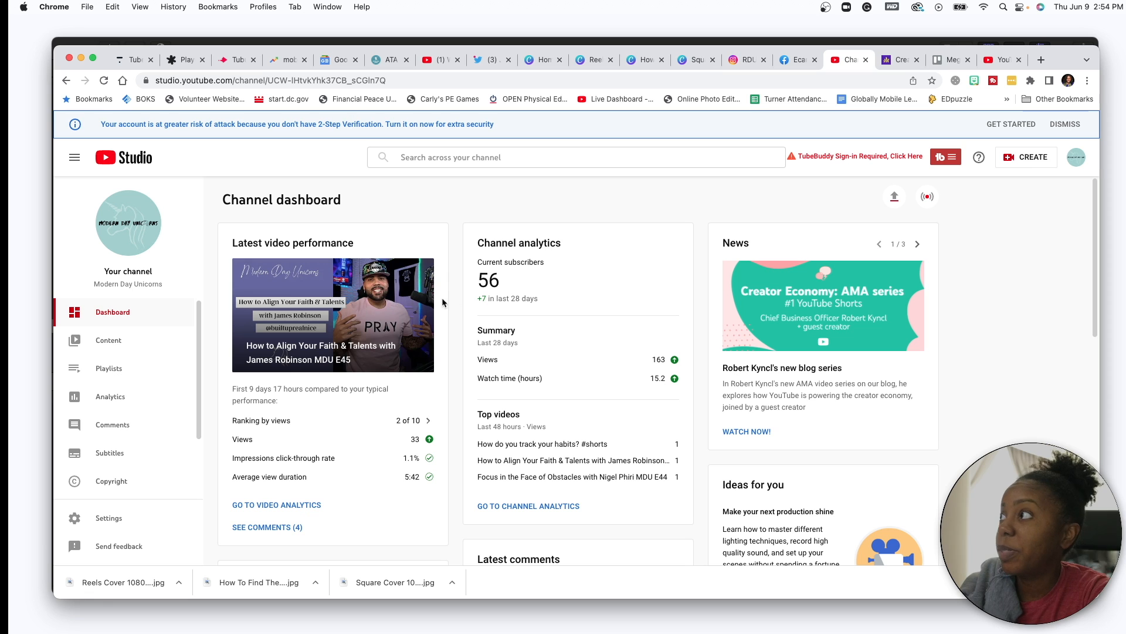
pyautogui.click(1010, 159)
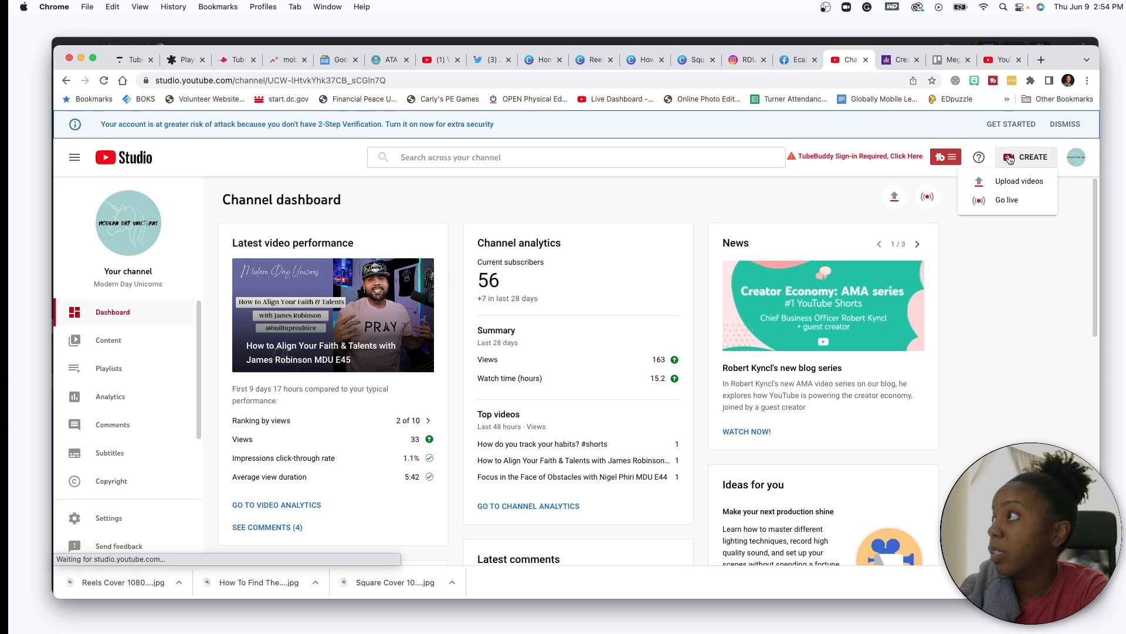
pyautogui.click(1009, 185)
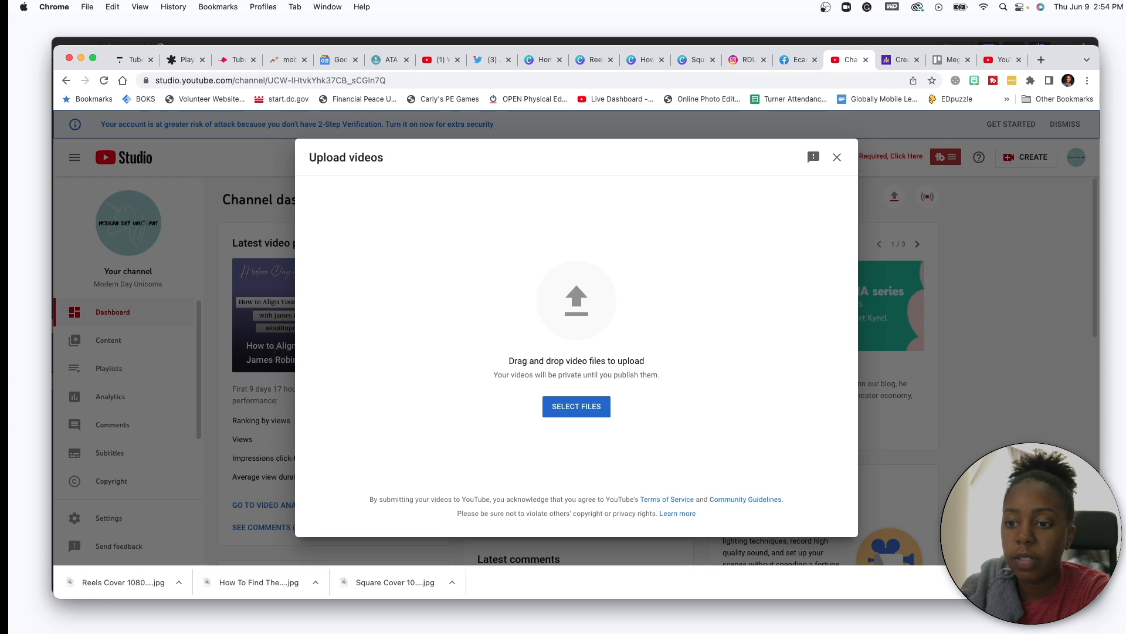
pyautogui.moveTo(56, 326); pyautogui.dragTo(566, 285)
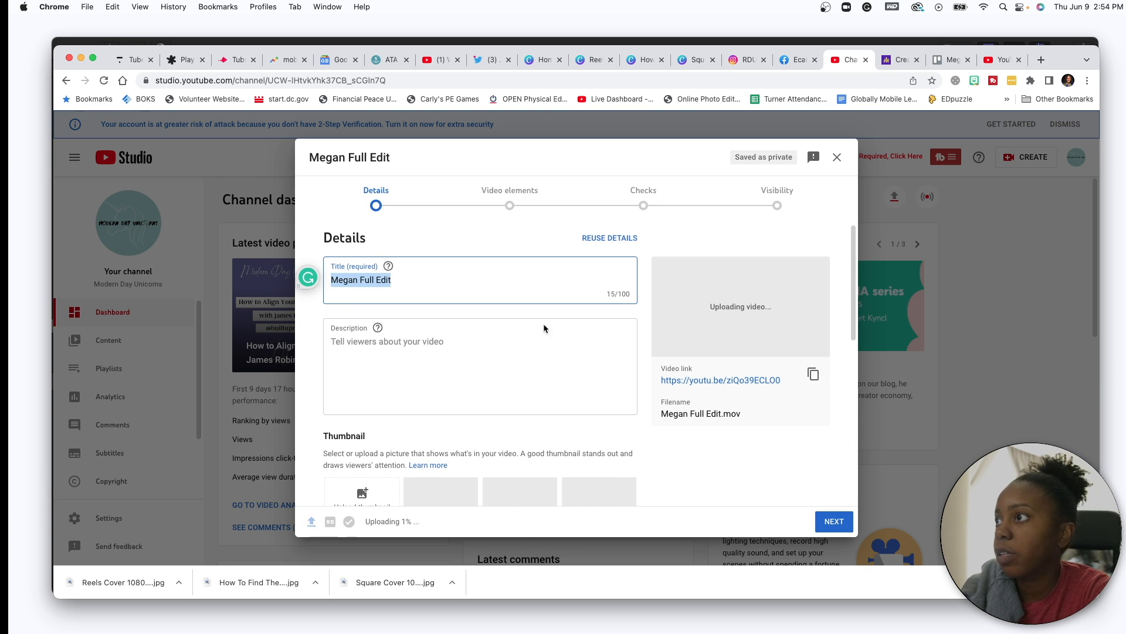
# - Set the How To Find The Value In Any Opportunity JPG as the video's custom thumbnail
pyautogui.scroll(-2, 418, 370)
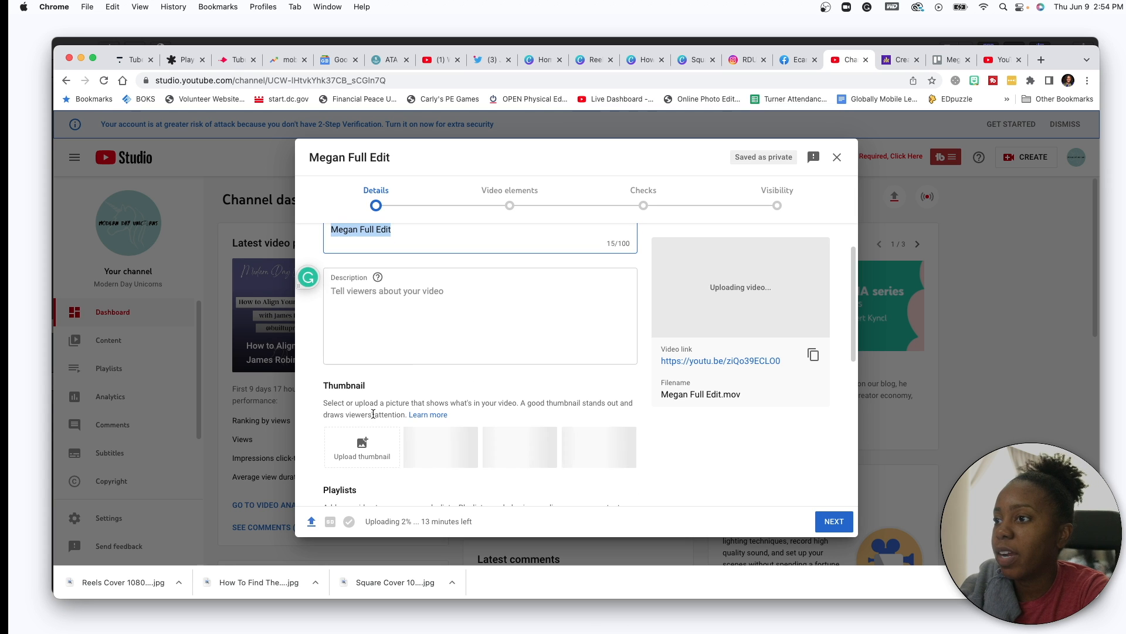
pyautogui.click(362, 447)
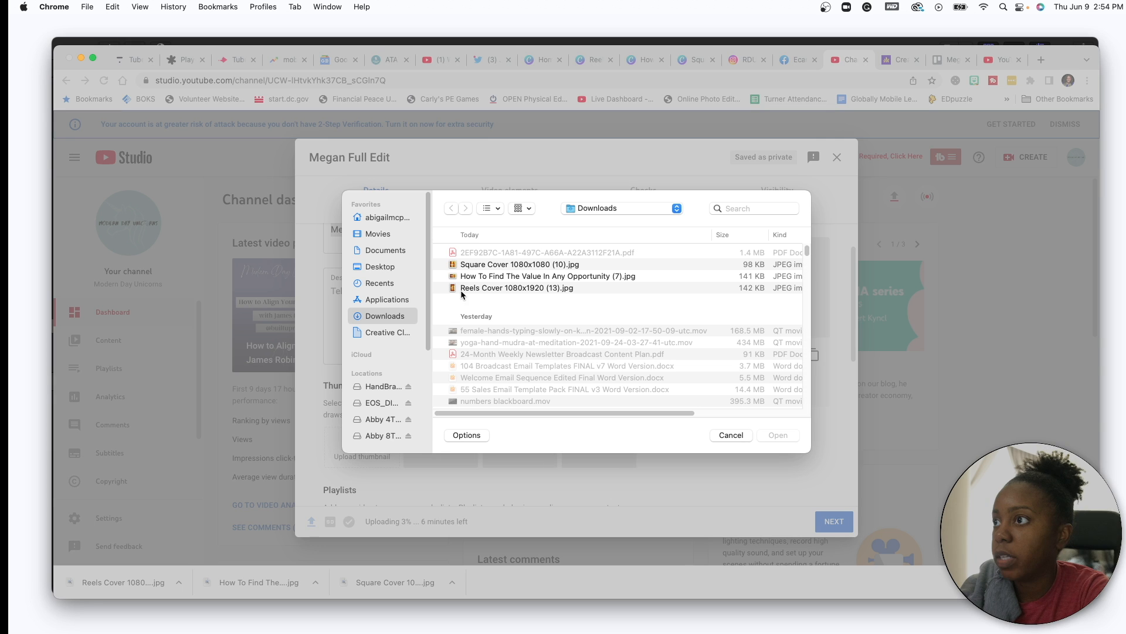
pyautogui.click(481, 277)
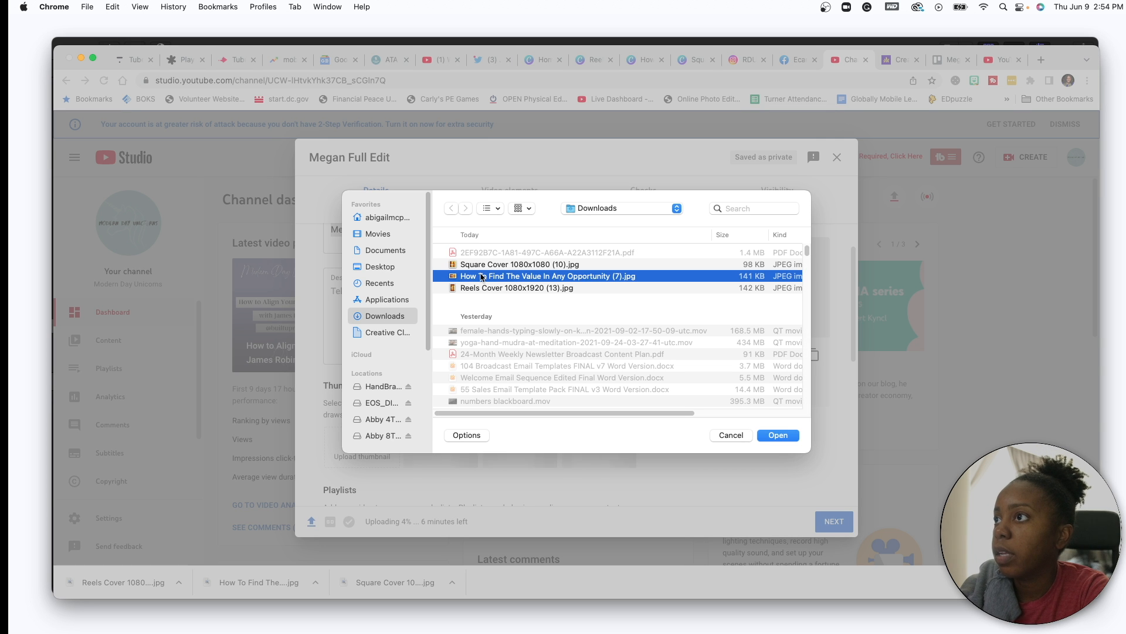
pyautogui.press('space')
pyautogui.press('space')
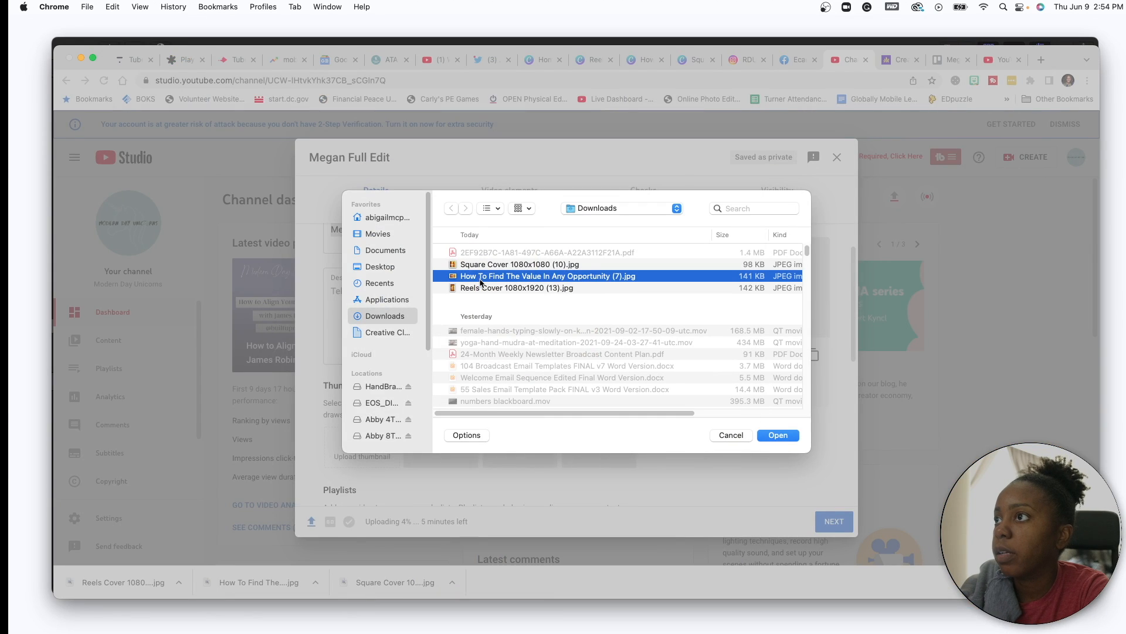
pyautogui.press('space')
pyautogui.press('space')
pyautogui.click(781, 435)
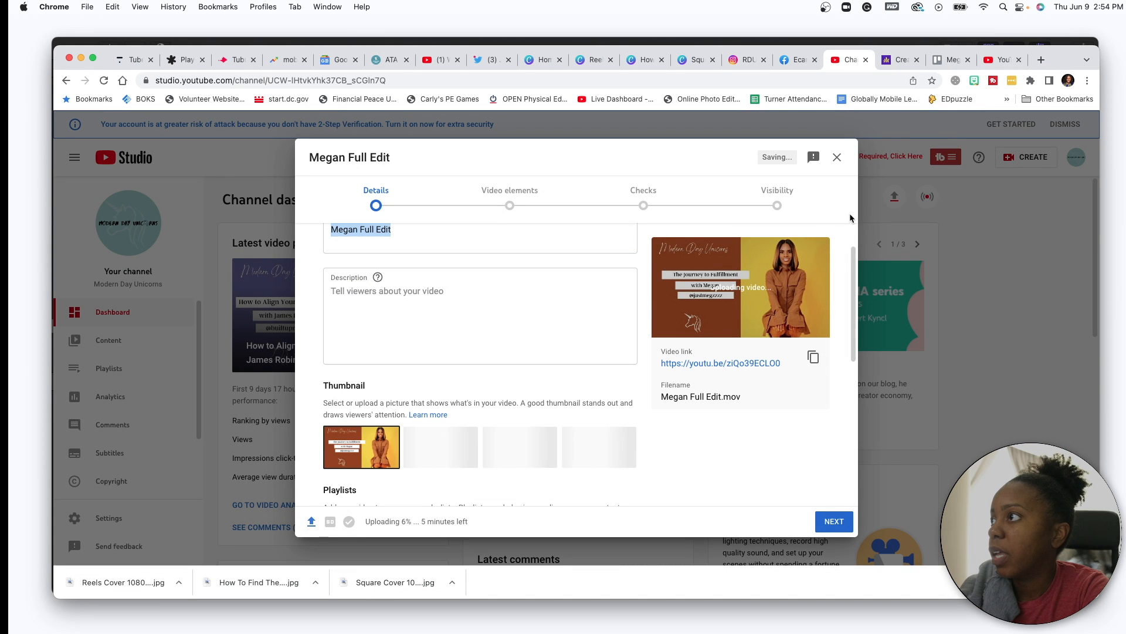
pyautogui.click(949, 61)
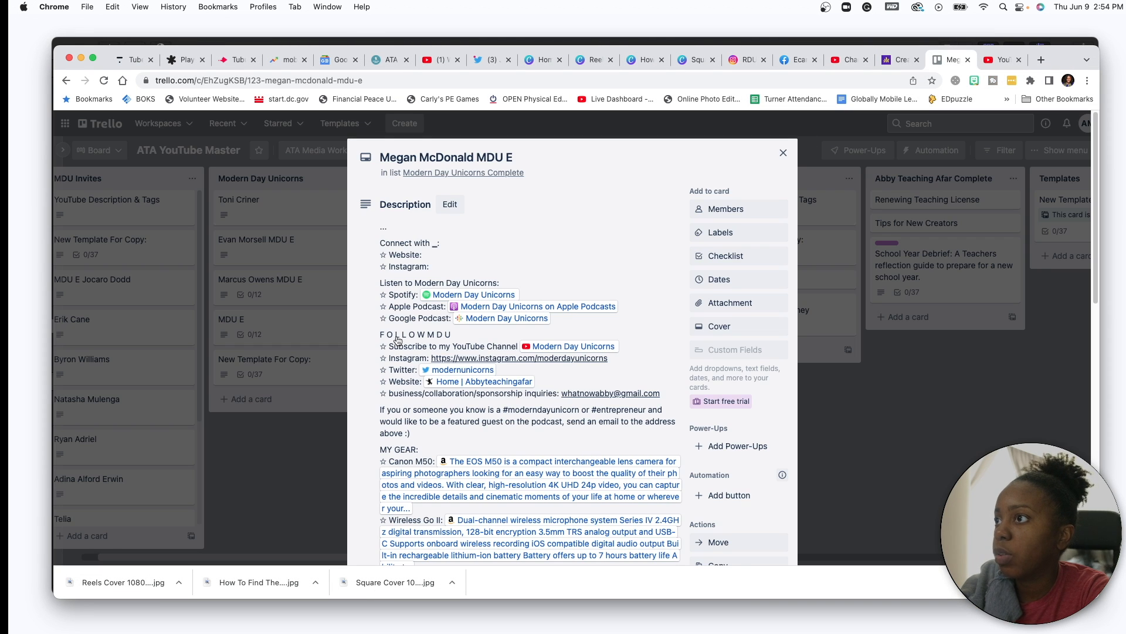
# - Replace the description's old Instagram link with the guest's Instagram profile URL
pyautogui.click(504, 278)
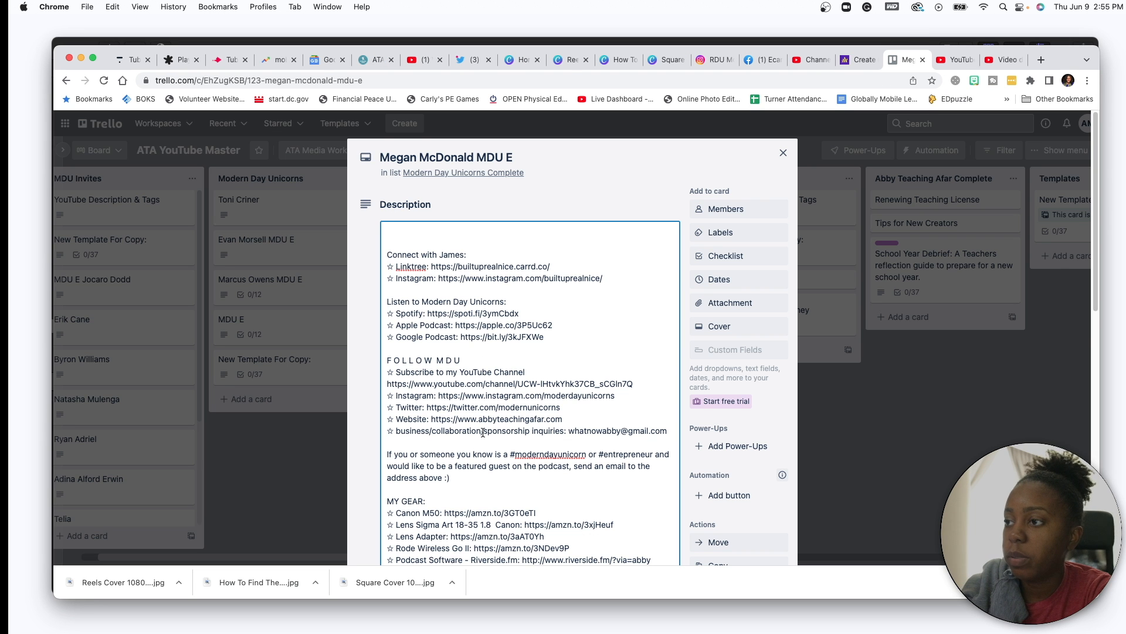
pyautogui.scroll(-5, 482, 432)
pyautogui.scroll(5, 445, 352)
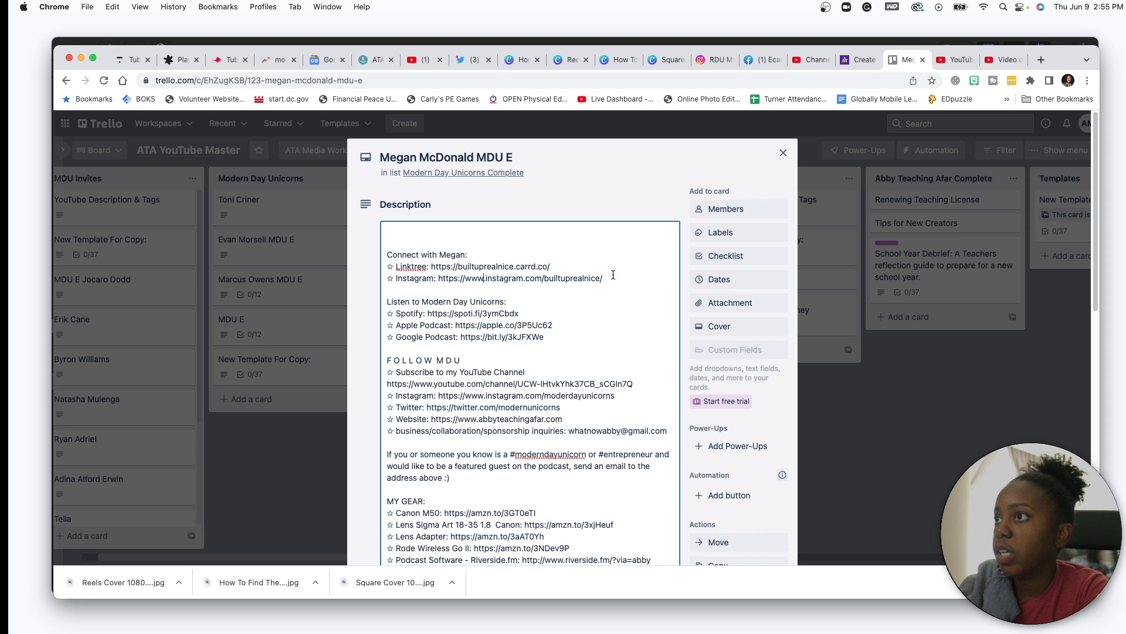
pyautogui.click(713, 59)
pyautogui.moveTo(326, 78); pyautogui.dragTo(162, 78)
pyautogui.press('super+c')
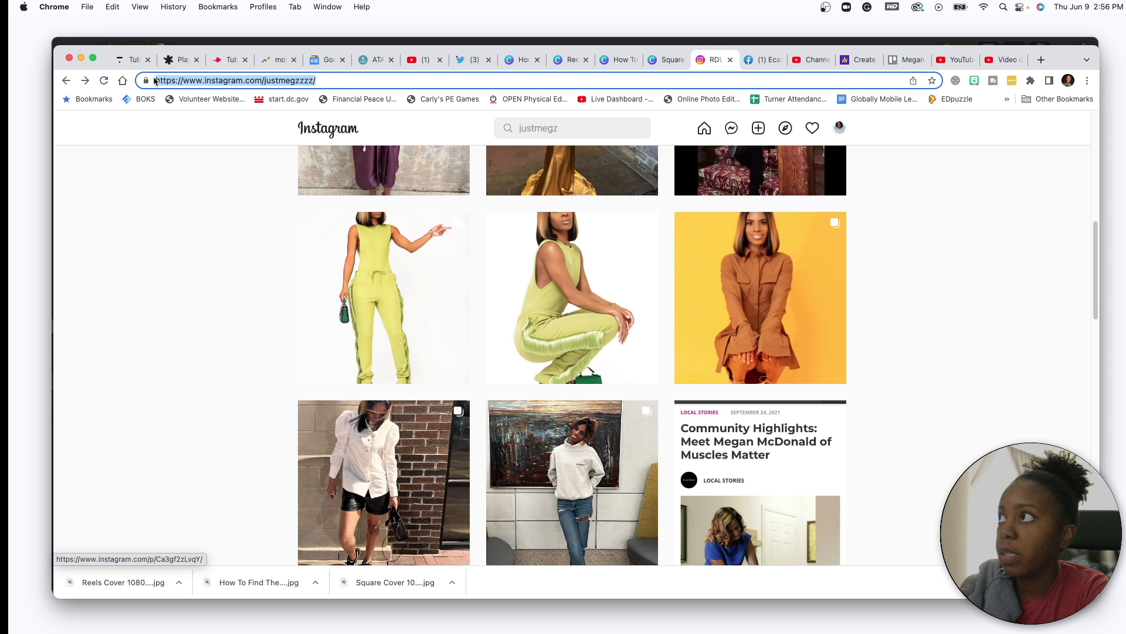
pyautogui.click(902, 59)
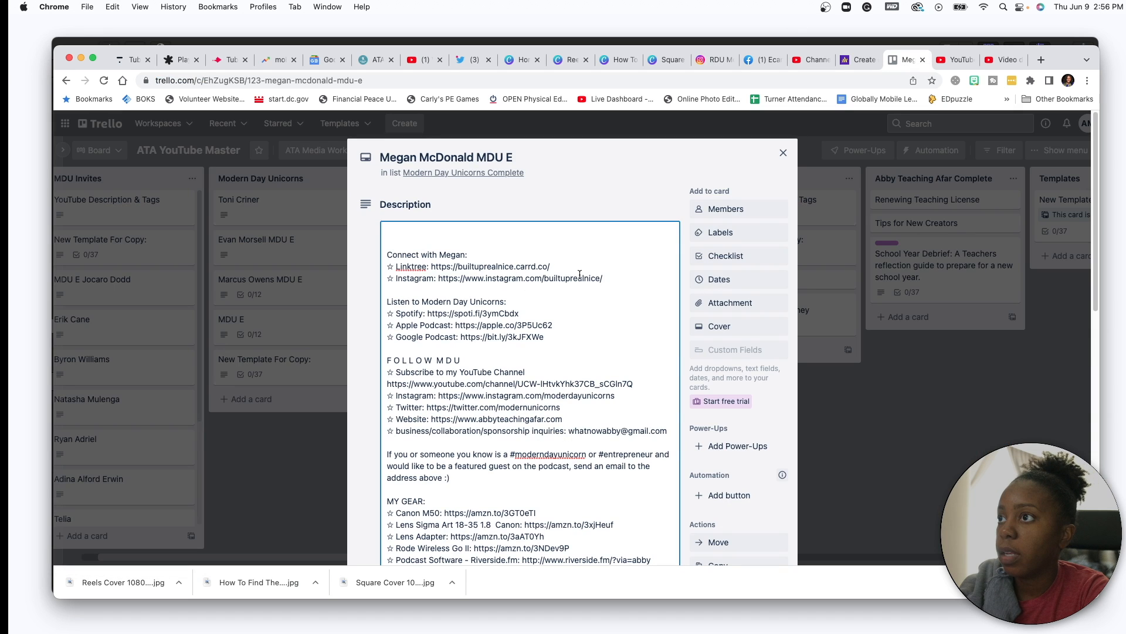
pyautogui.moveTo(610, 277); pyautogui.dragTo(444, 276)
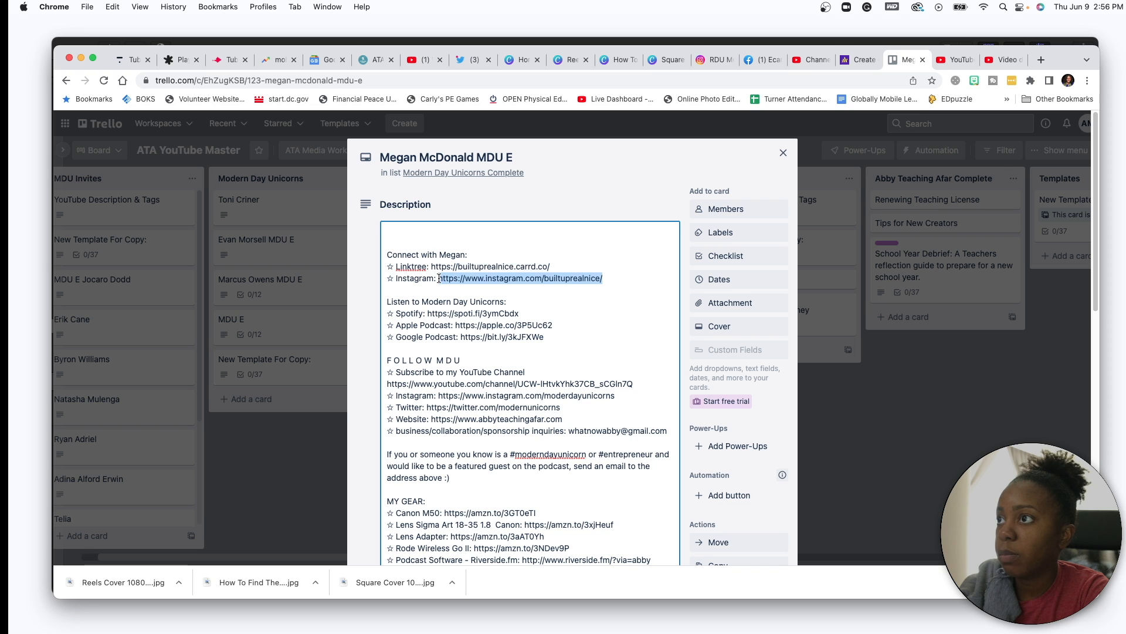
pyautogui.press('super+v')
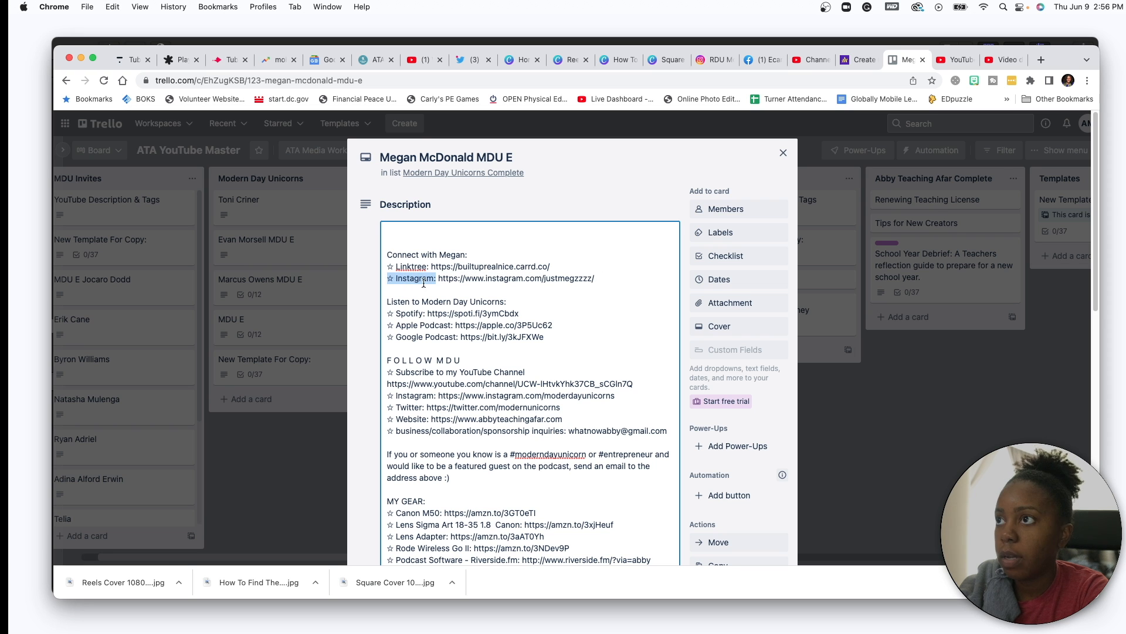
# - Add a new line below the Instagram link and delete the old Linktree line
pyautogui.click(608, 274)
pyautogui.press('Return')
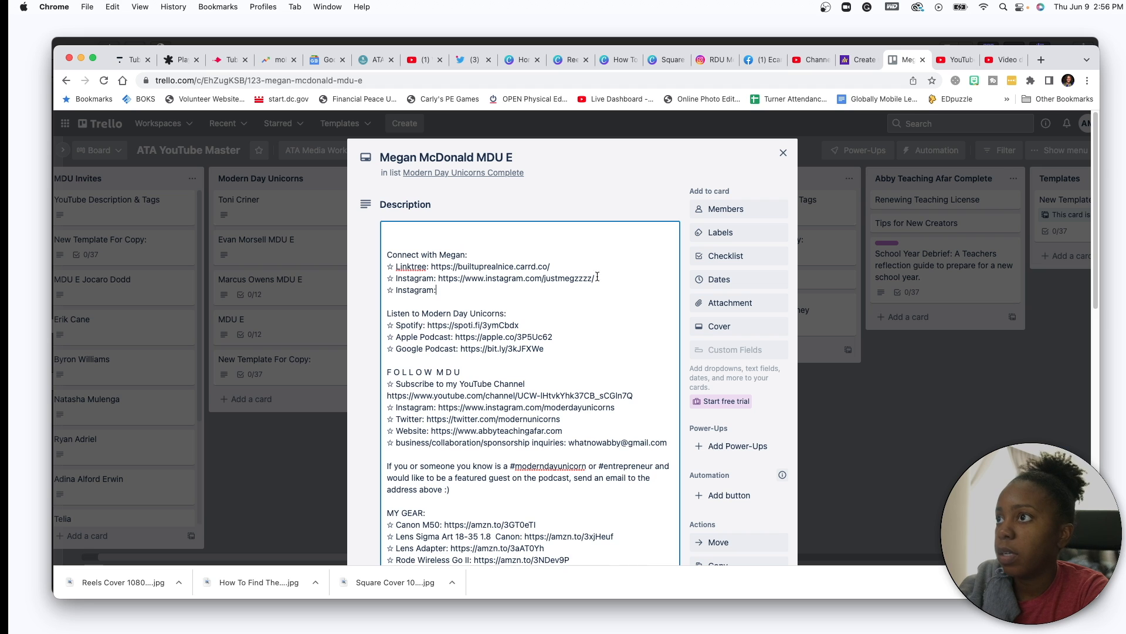
pyautogui.moveTo(560, 266); pyautogui.dragTo(412, 264)
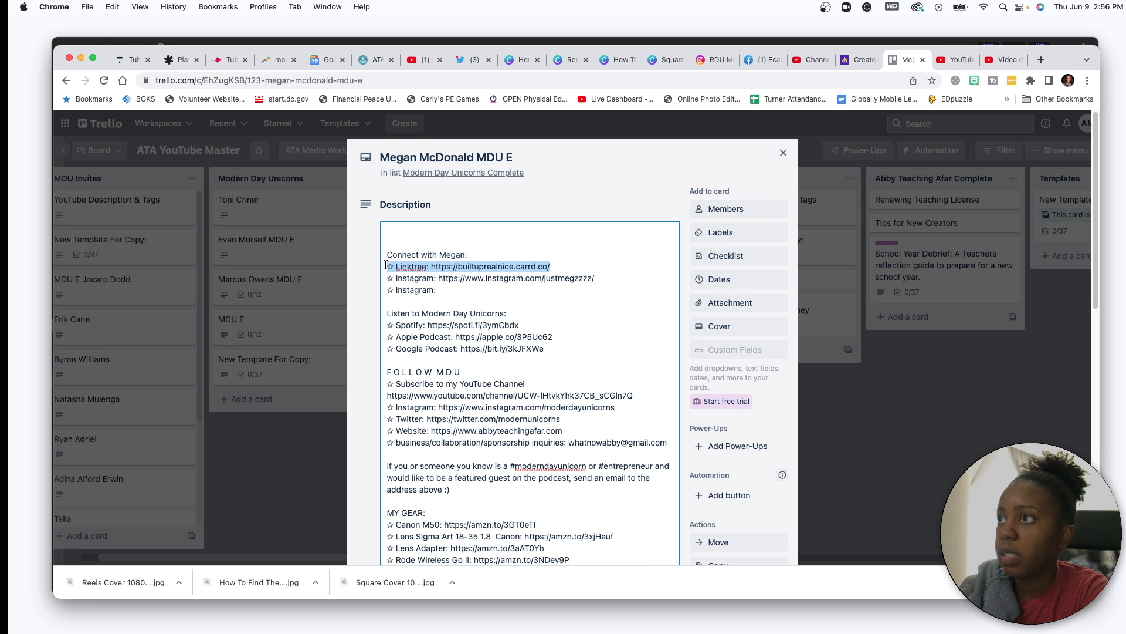
pyautogui.press('BackSpace')
pyautogui.press('BackSpace')
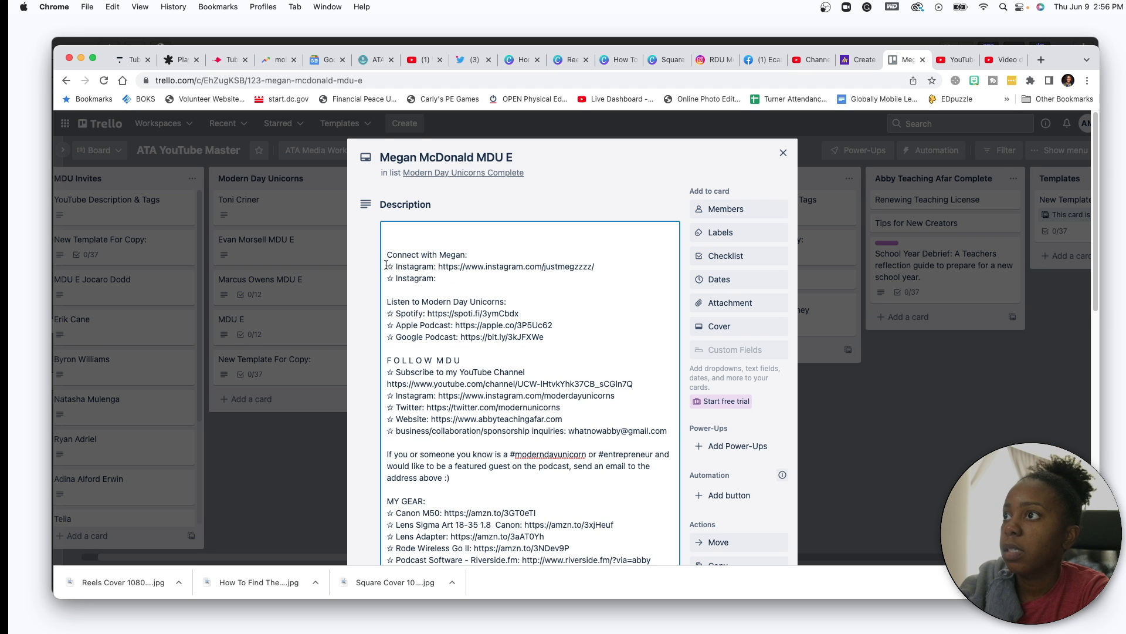
# - Open the guest's Linktree page from her Instagram bio link and copy its address
pyautogui.click(715, 59)
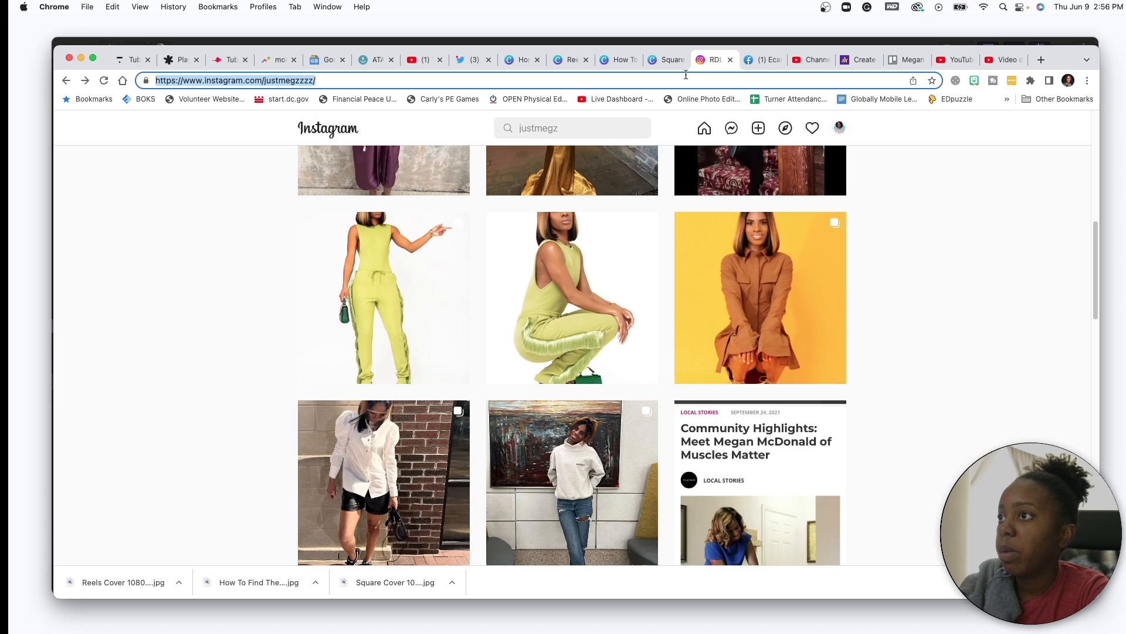
pyautogui.scroll(8, 462, 270)
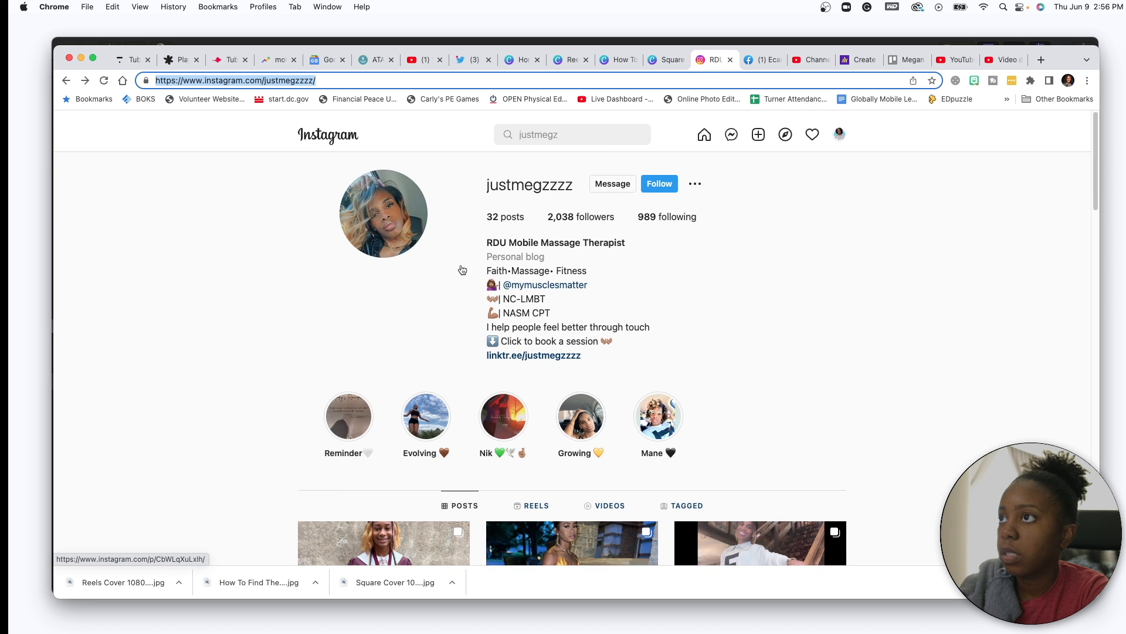
pyautogui.click(562, 281)
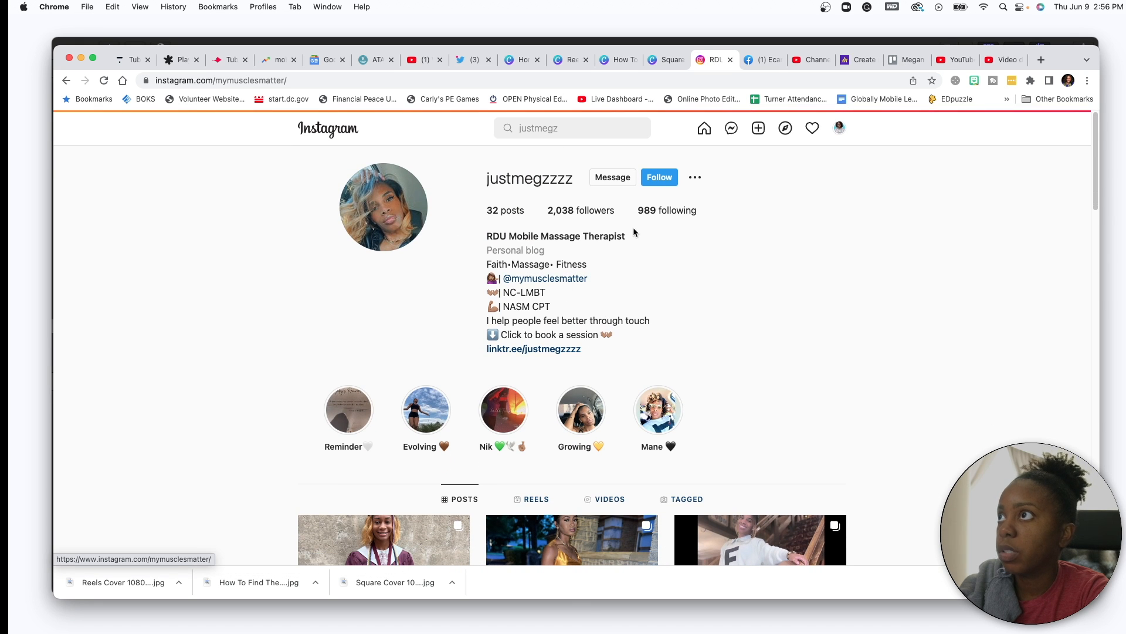
pyautogui.click(67, 81)
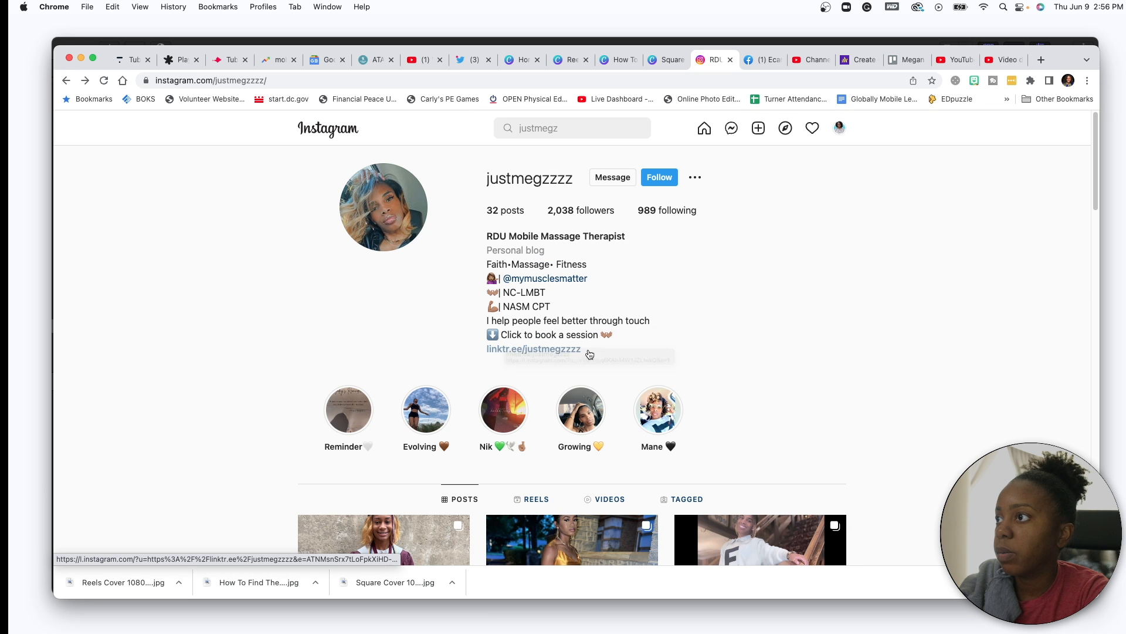
pyautogui.click(558, 350)
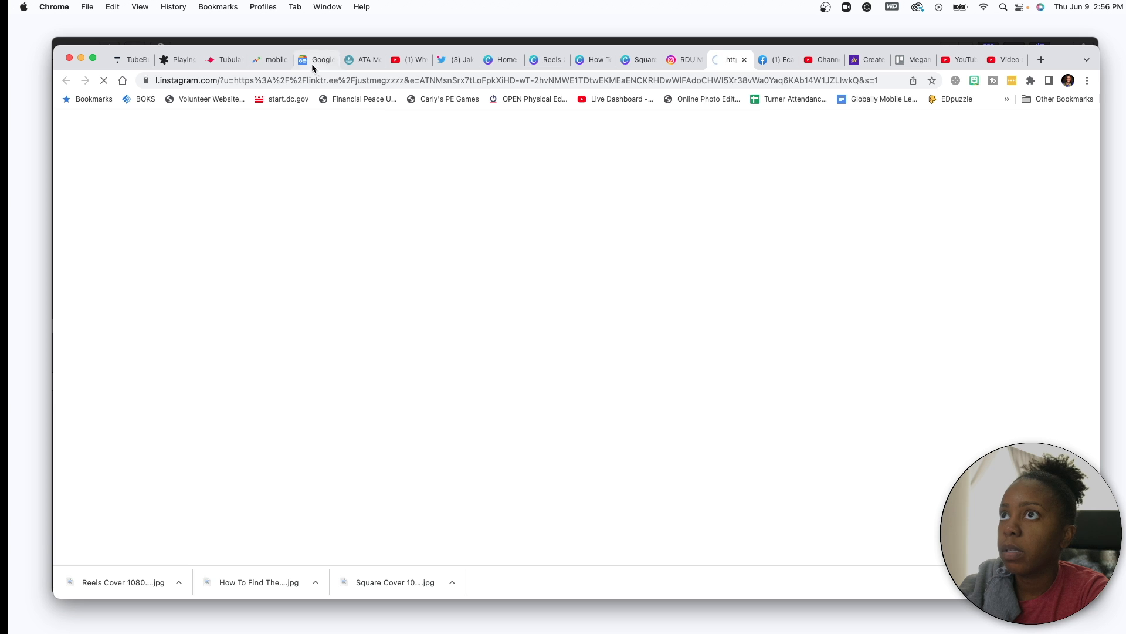
pyautogui.click(270, 79)
pyautogui.press('super+c')
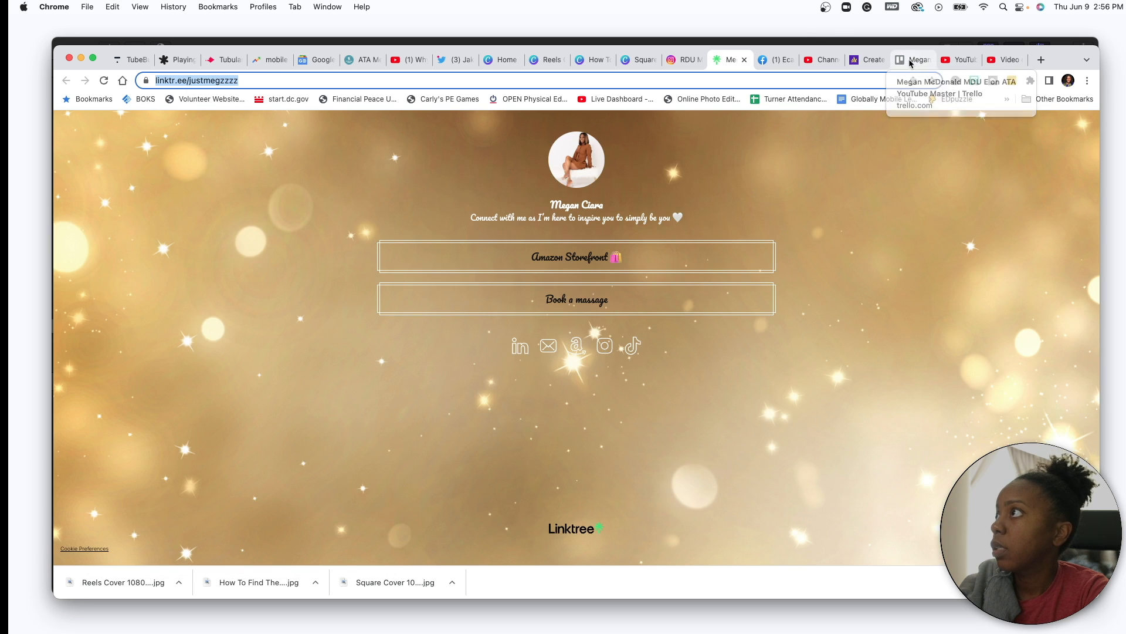
pyautogui.click(931, 64)
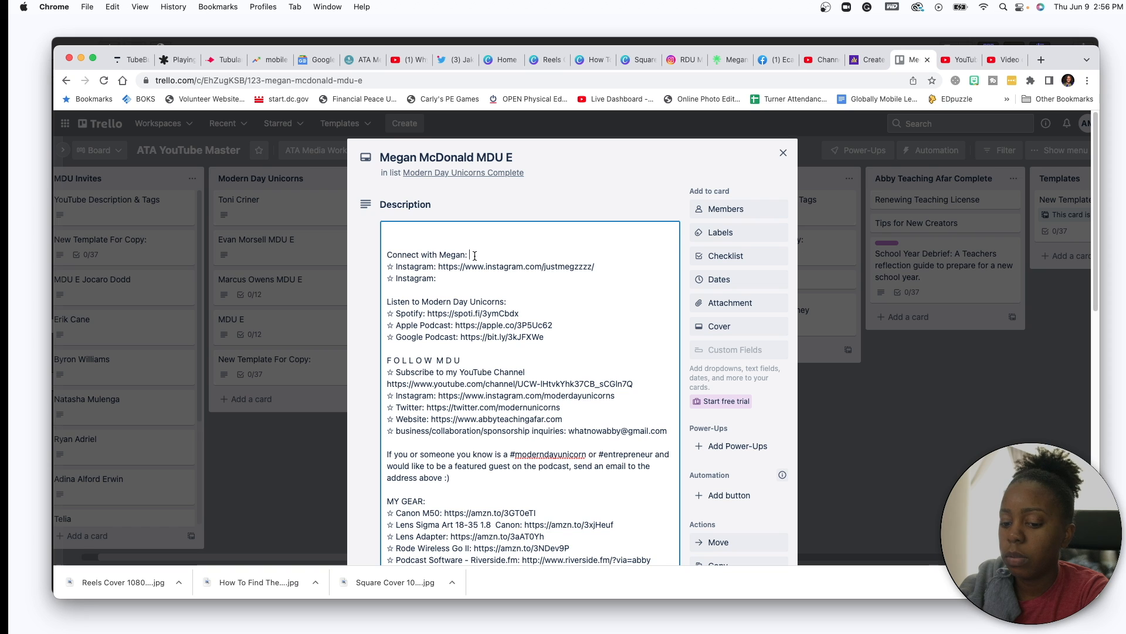
# - Restore the Linktree line and paste the new Linktree URL over the old one
pyautogui.press('super+z')
pyautogui.press('super+z')
pyautogui.click(544, 266)
pyautogui.moveTo(560, 266); pyautogui.dragTo(430, 266)
pyautogui.press('super+v')
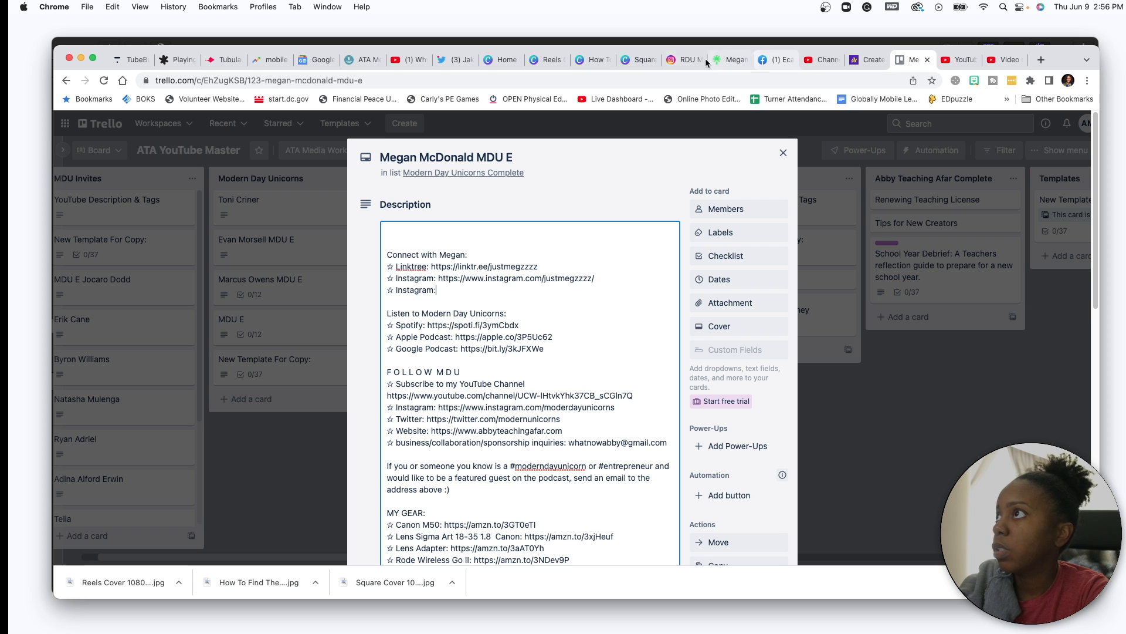
# - Paste the massage business's Instagram profile URL onto the second Instagram line
pyautogui.click(680, 60)
pyautogui.moveTo(594, 278); pyautogui.dragTo(503, 278)
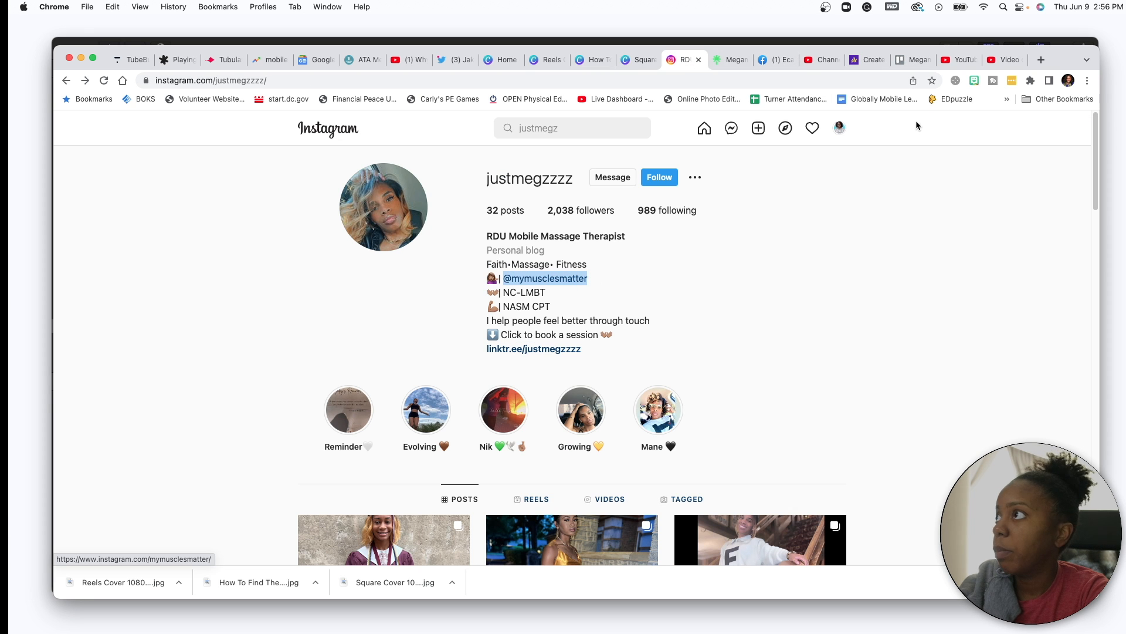
pyautogui.click(543, 279)
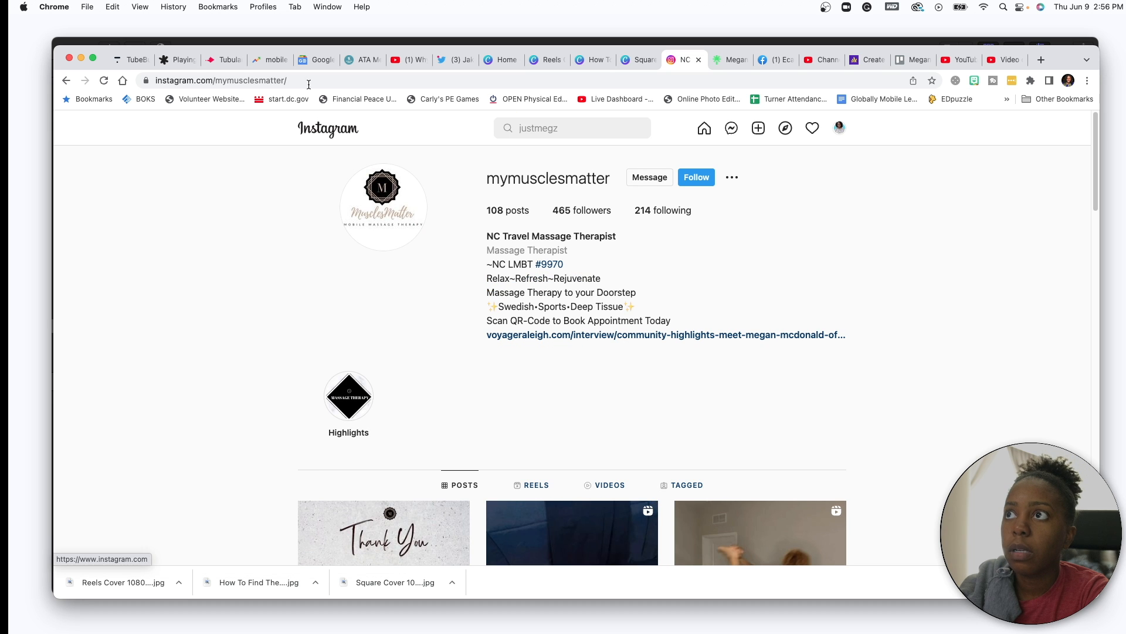
pyautogui.click(310, 78)
pyautogui.press('super+c')
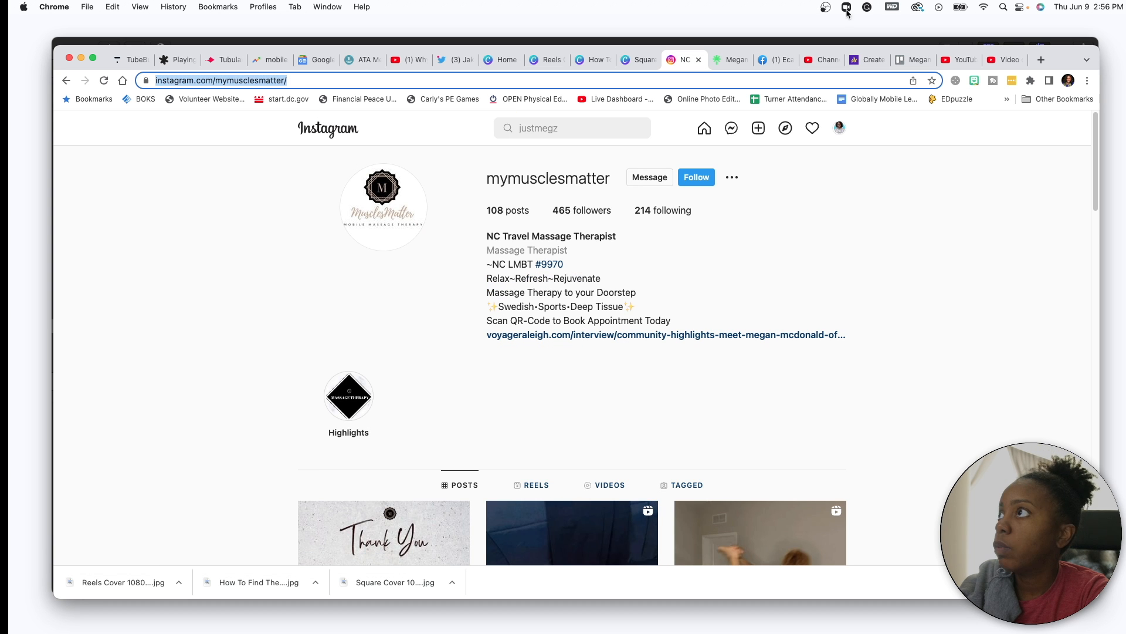
pyautogui.click(912, 59)
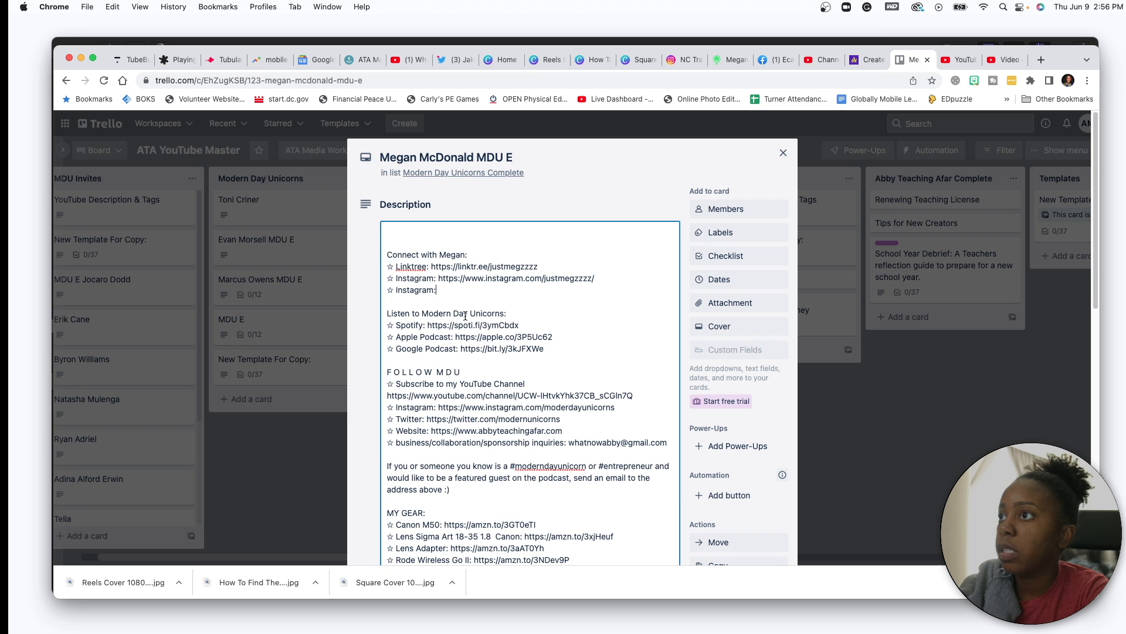
pyautogui.click(450, 289)
pyautogui.press('super+v')
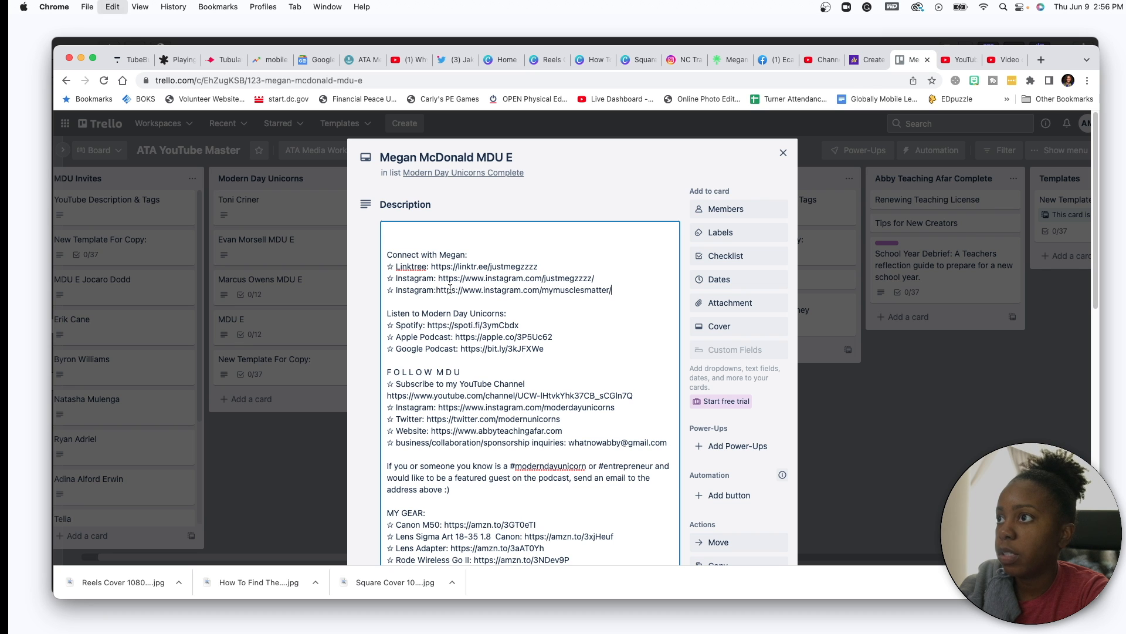
pyautogui.click(437, 290)
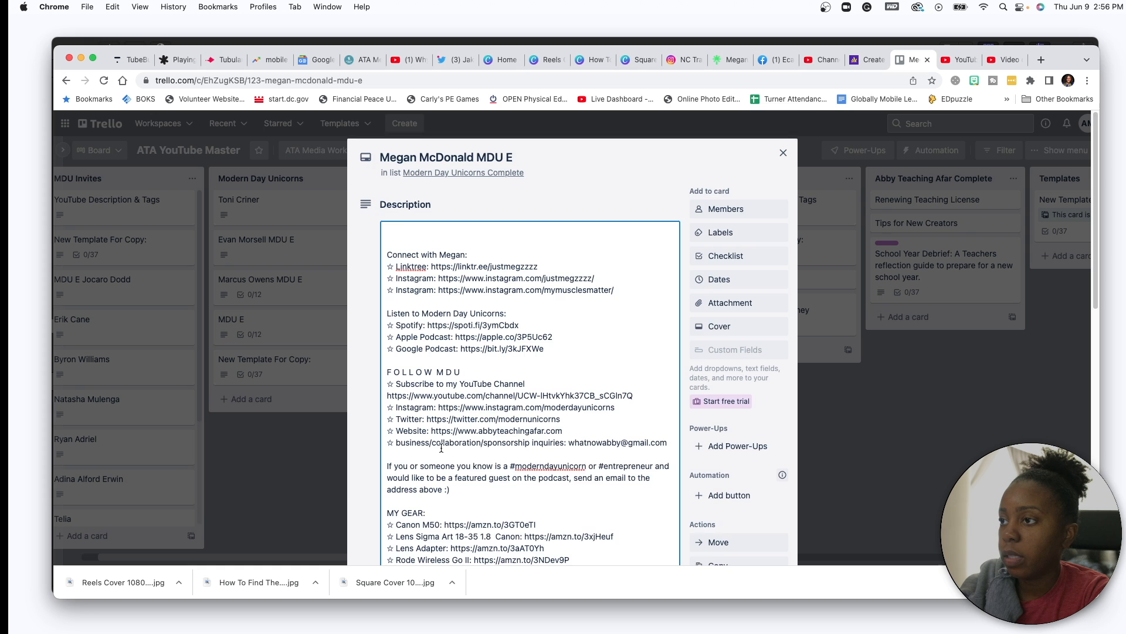
pyautogui.scroll(-5, 441, 449)
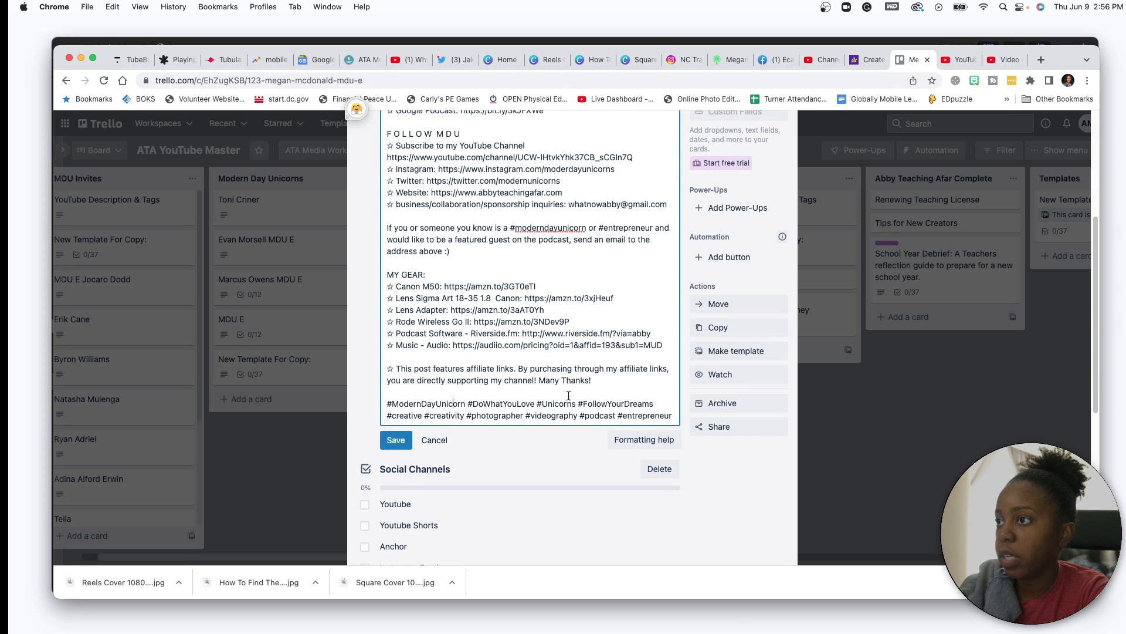
# - Type the hashtags #Massagetherapist #personaltrainer on the last line, fixing the Massage typo
pyautogui.moveTo(673, 418); pyautogui.dragTo(392, 420)
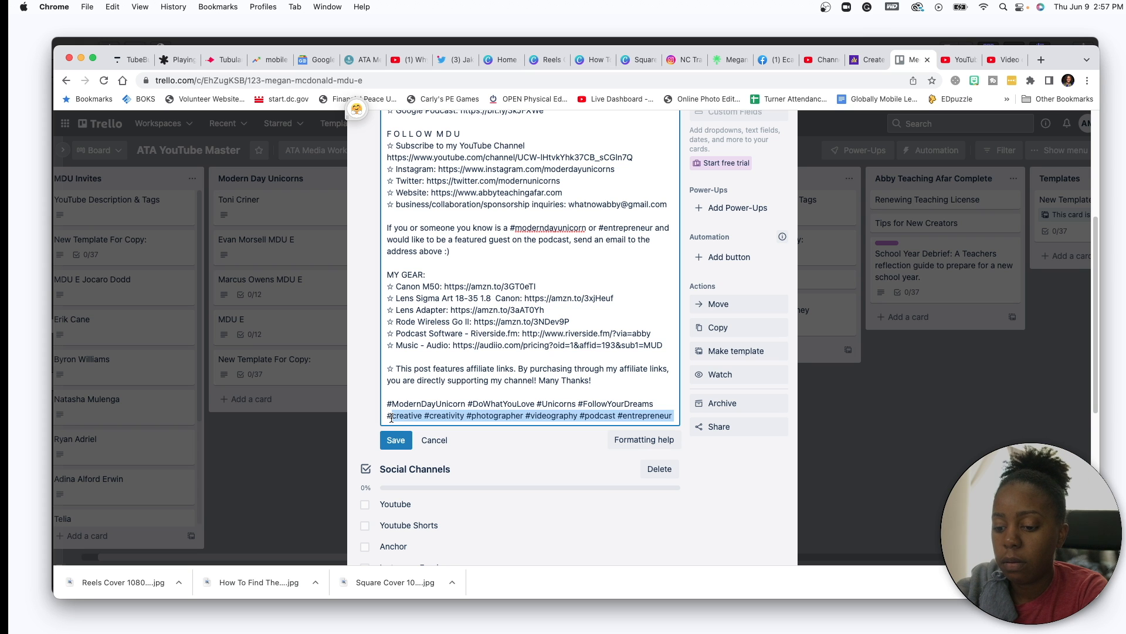
pyautogui.write('Masagetherapist ')
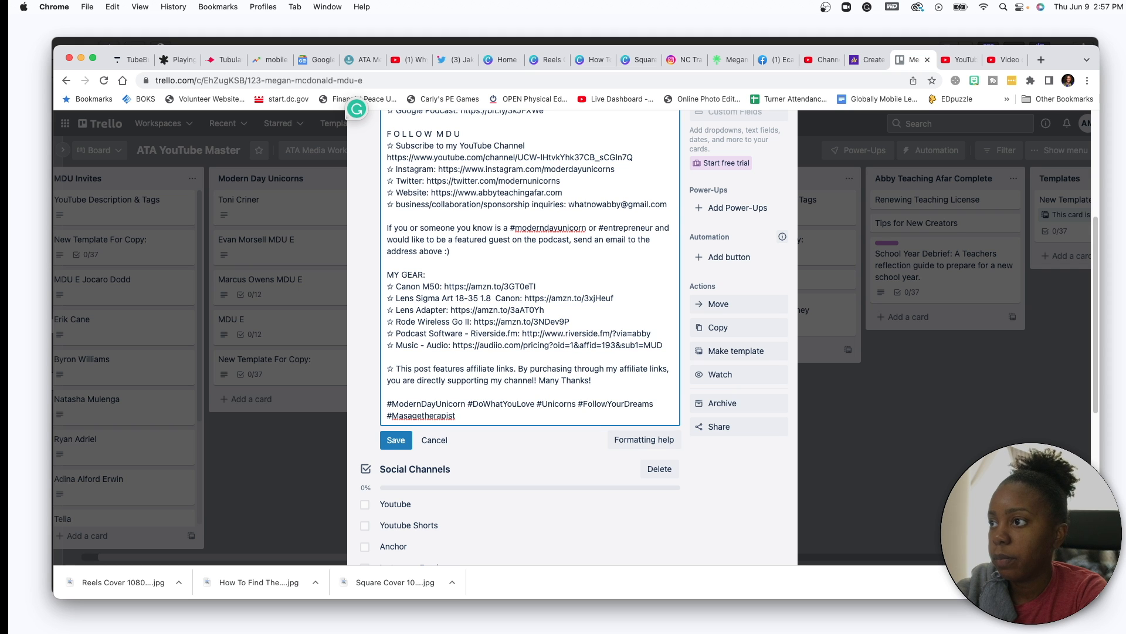
pyautogui.write('#personaltrainer')
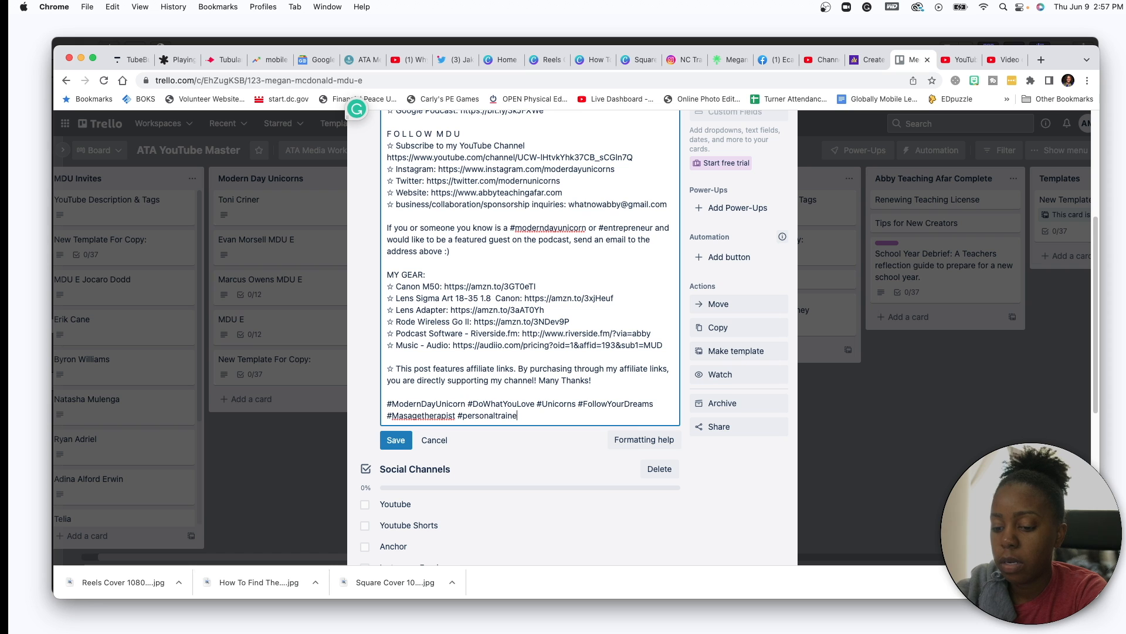
pyautogui.click(422, 417)
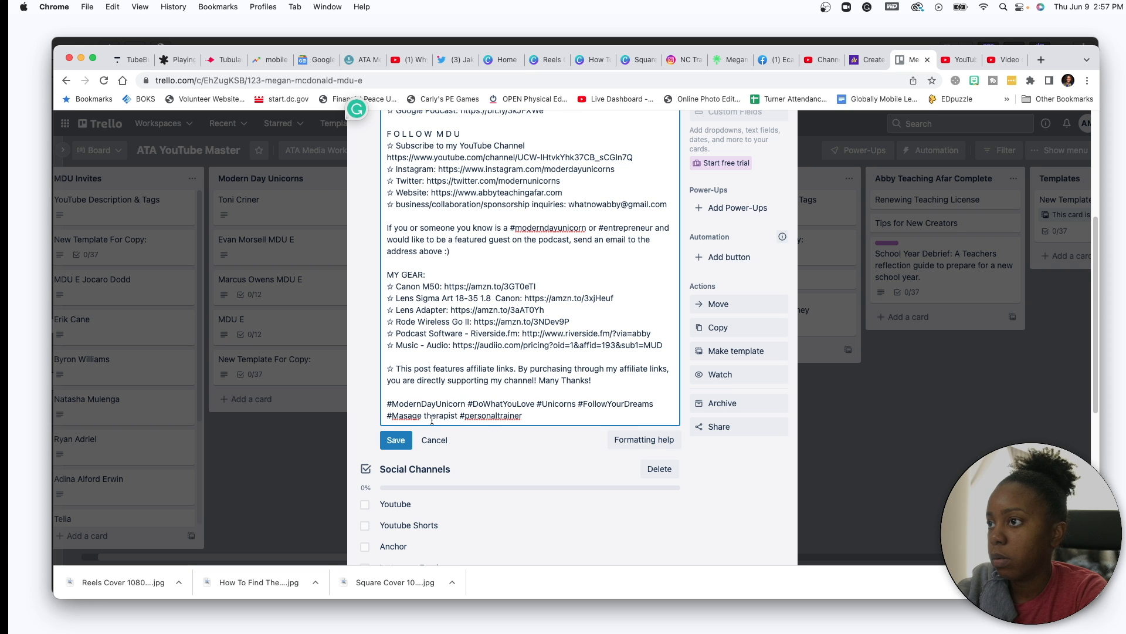
pyautogui.click(403, 416)
pyautogui.write('s')
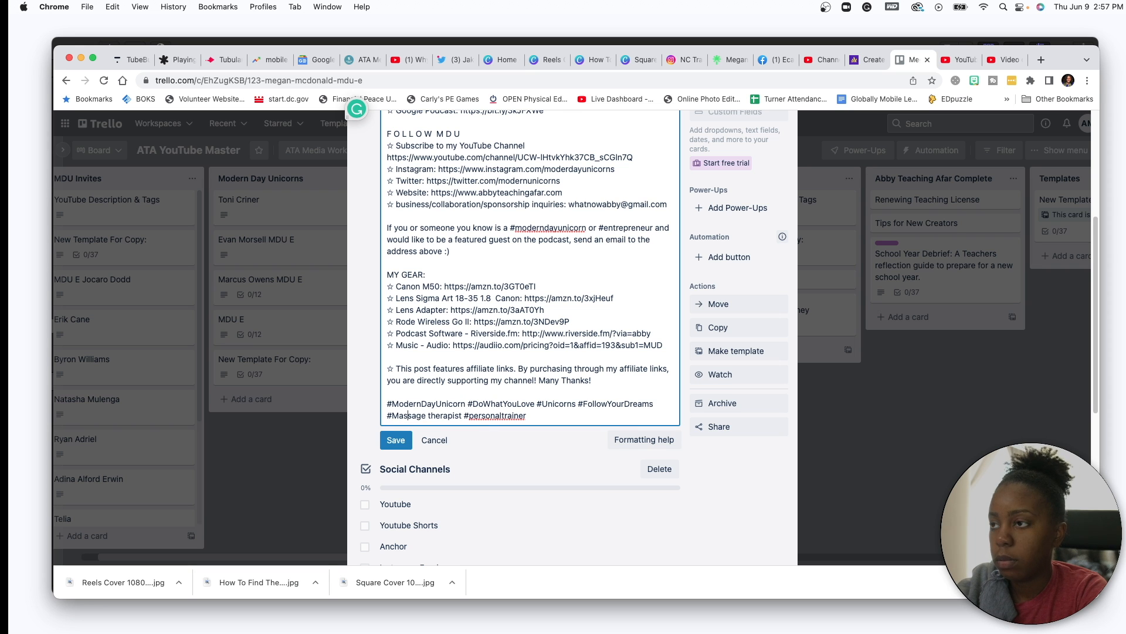
pyautogui.click(430, 415)
pyautogui.press('BackSpace')
pyautogui.click(554, 419)
# - Append #Fitness #Fulfillment #findfulfillment, correcting the Fulfillment spelling
pyautogui.write('#Fitness')
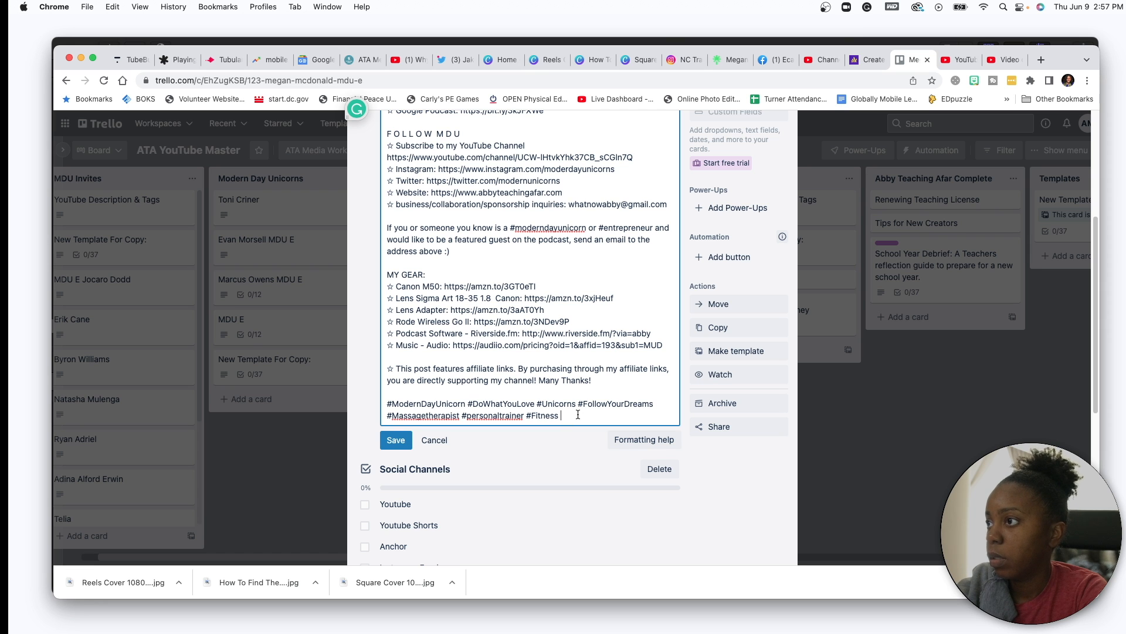
pyautogui.write('#')
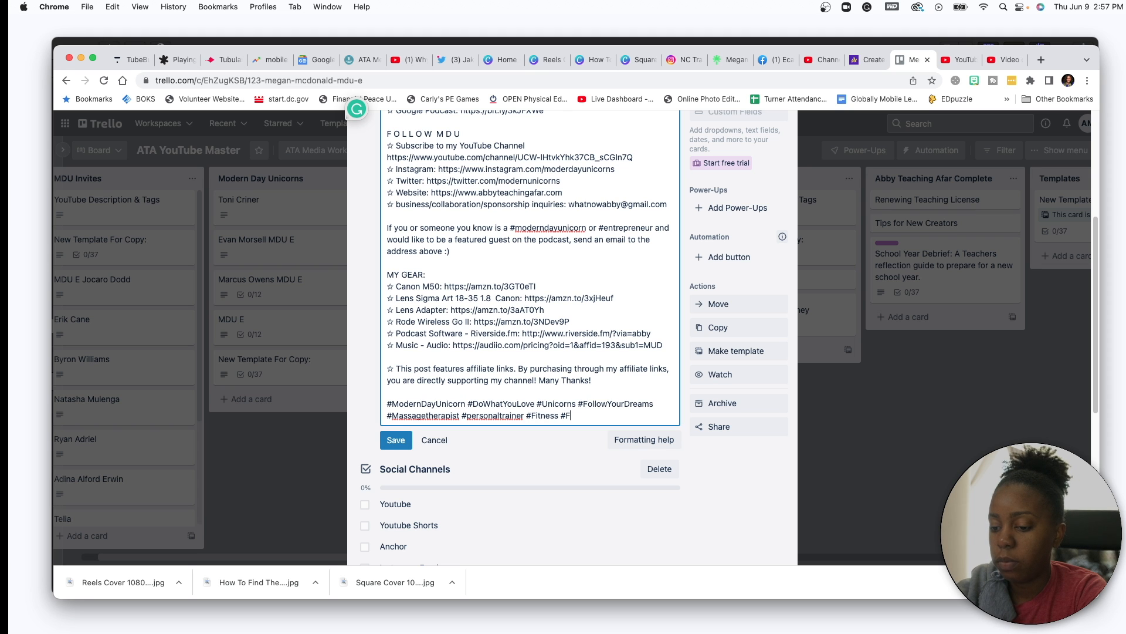
pyautogui.write('Fulfilment #findful')
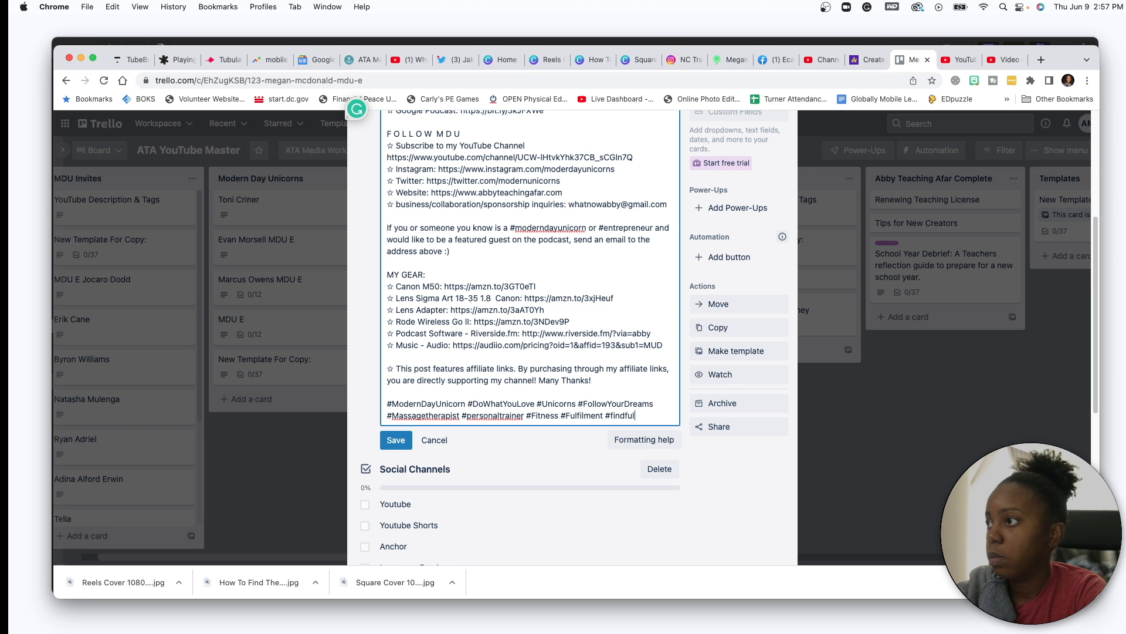
pyautogui.write('fillment')
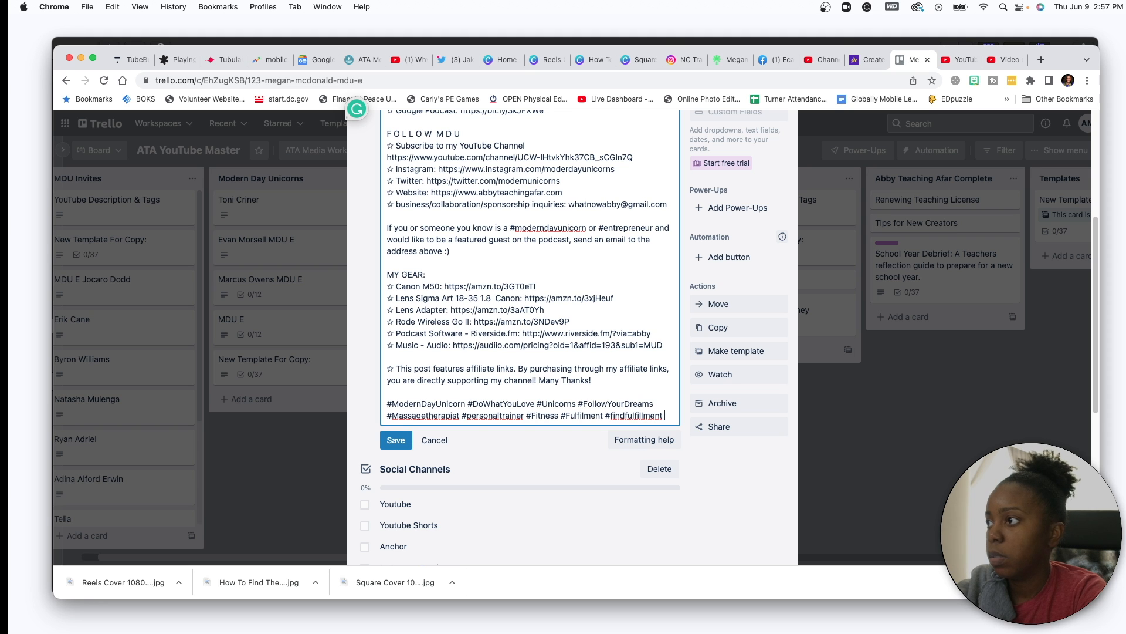
pyautogui.click(624, 416)
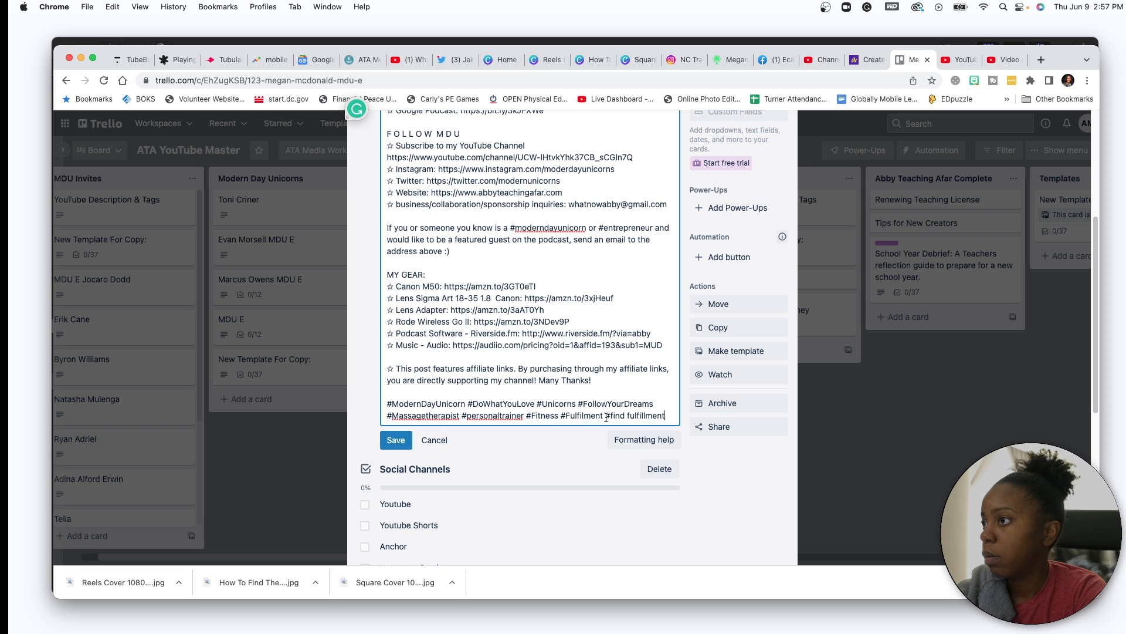
pyautogui.click(584, 416)
pyautogui.write('l')
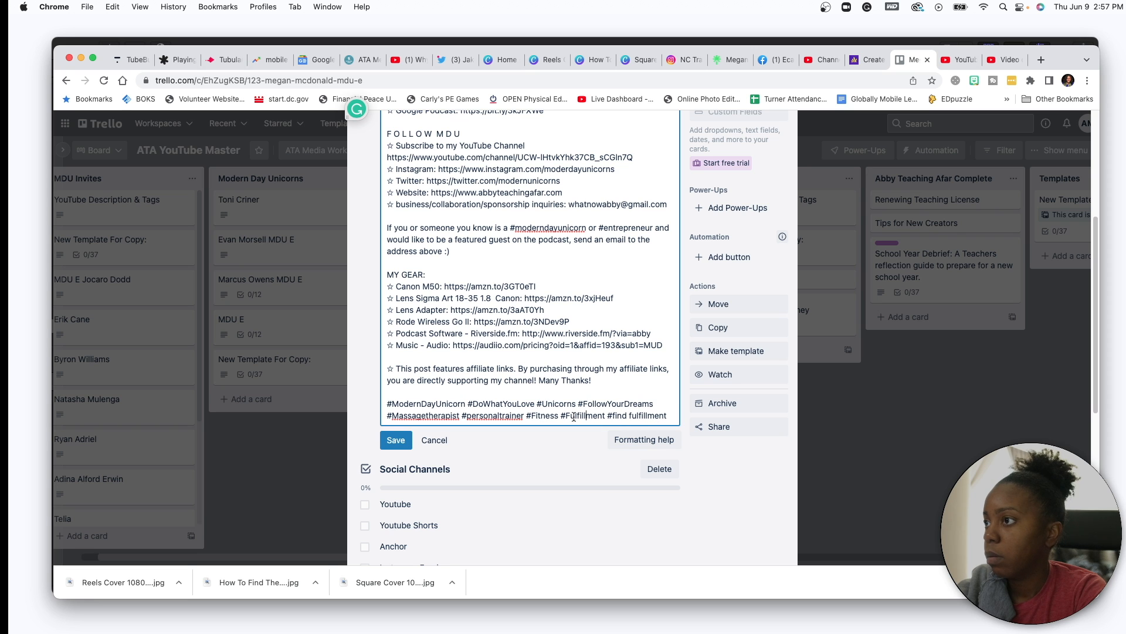
pyautogui.click(610, 416)
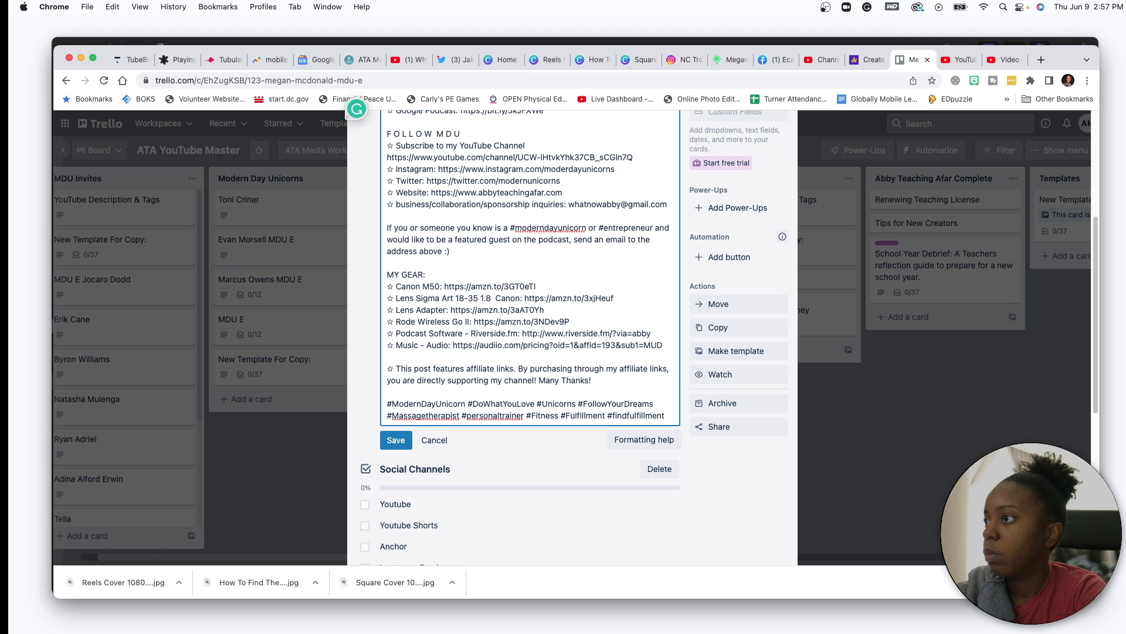
# - Open the description with a sentence about the guest's journey as a Mom, Athlete and Educator
pyautogui.click(614, 369)
pyautogui.scroll(5, 580, 350)
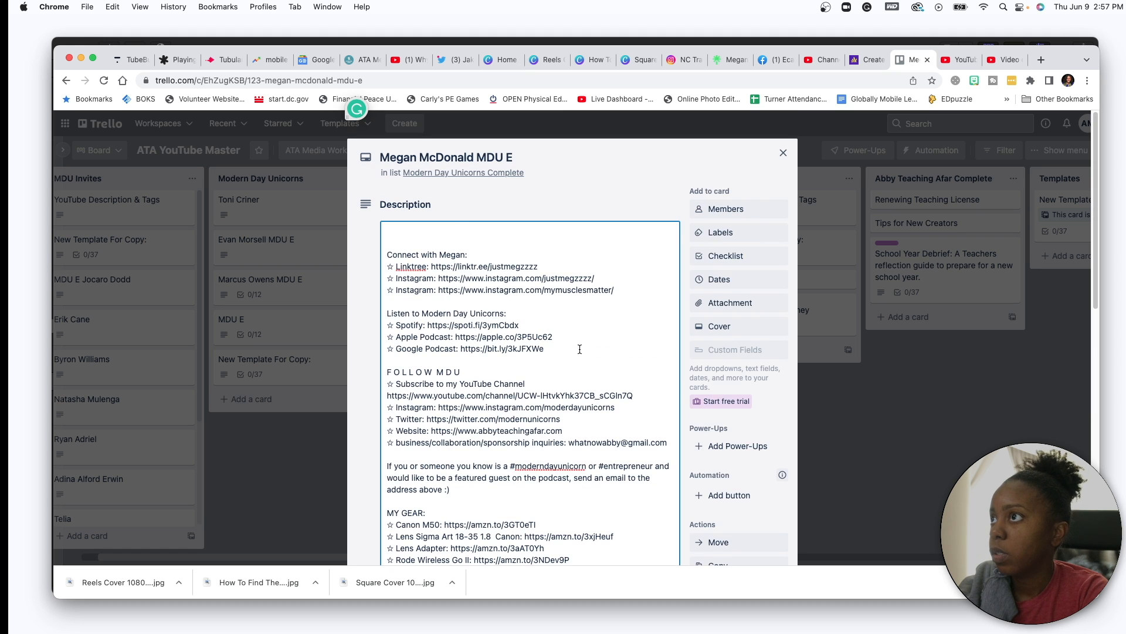
pyautogui.write('Megan is a woman')
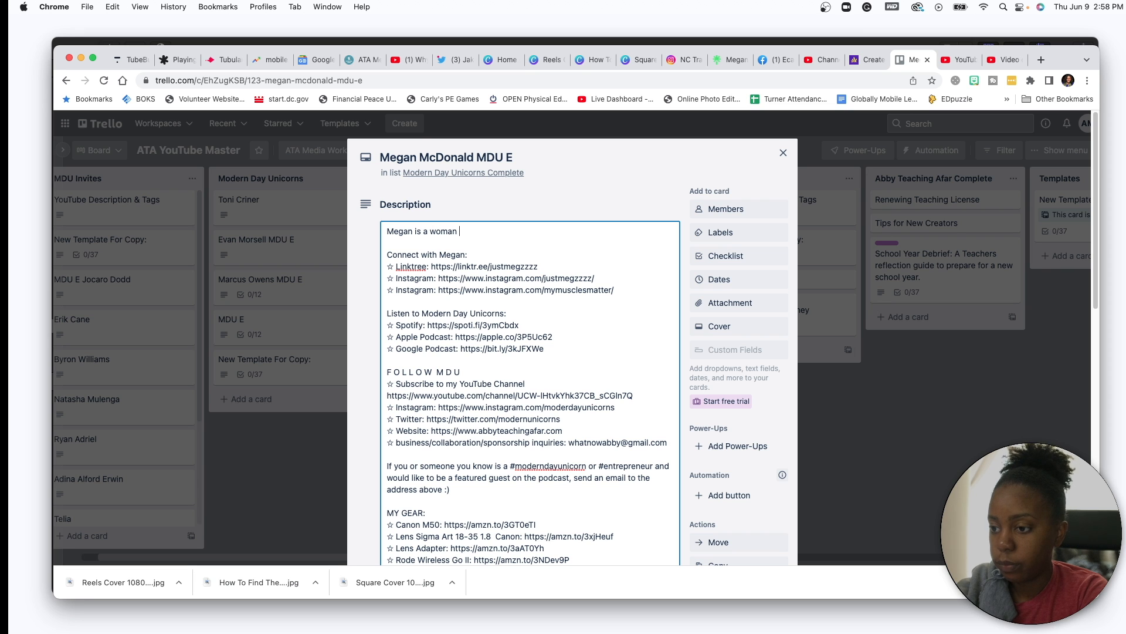
pyautogui.press('BackSpace')
pyautogui.press('BackSpace')
pyautogui.press('BackSpace')
pyautogui.press('BackSpace')
pyautogui.press('BackSpace')
pyautogui.press('BackSpace')
pyautogui.press('BackSpace')
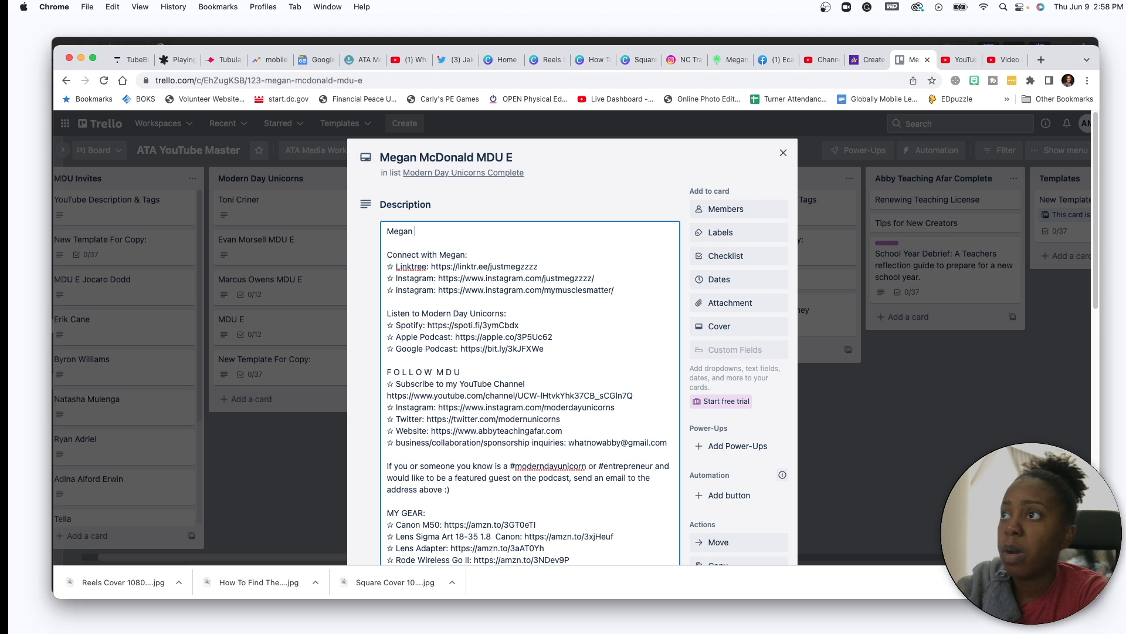
pyautogui.write('has an amazing jor')
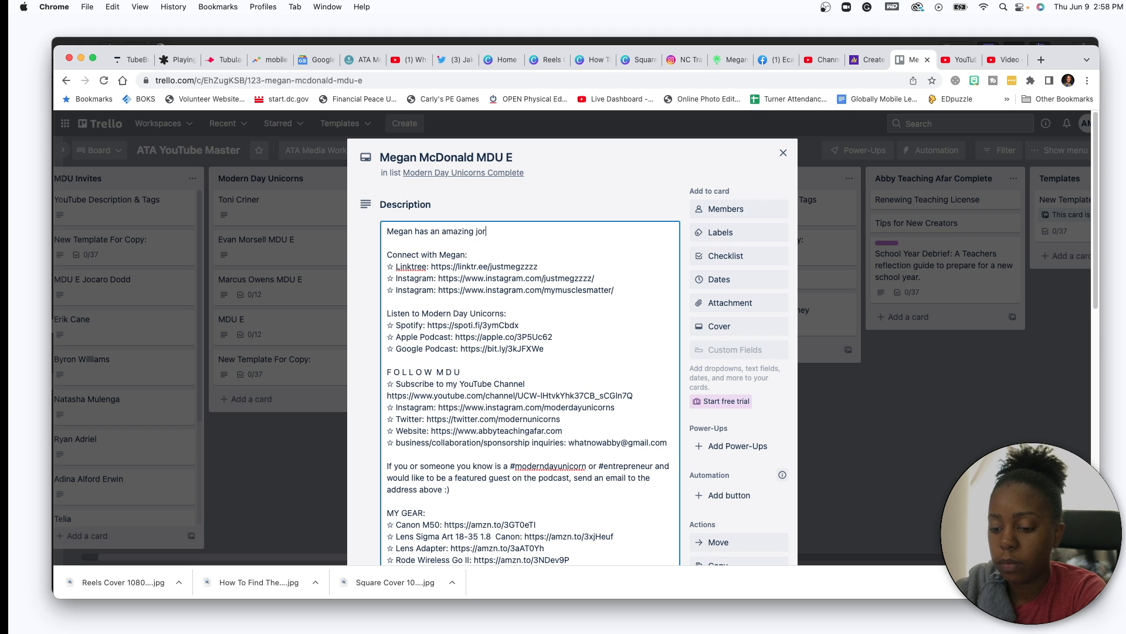
pyautogui.write('urney and has over come and pushed through many things')
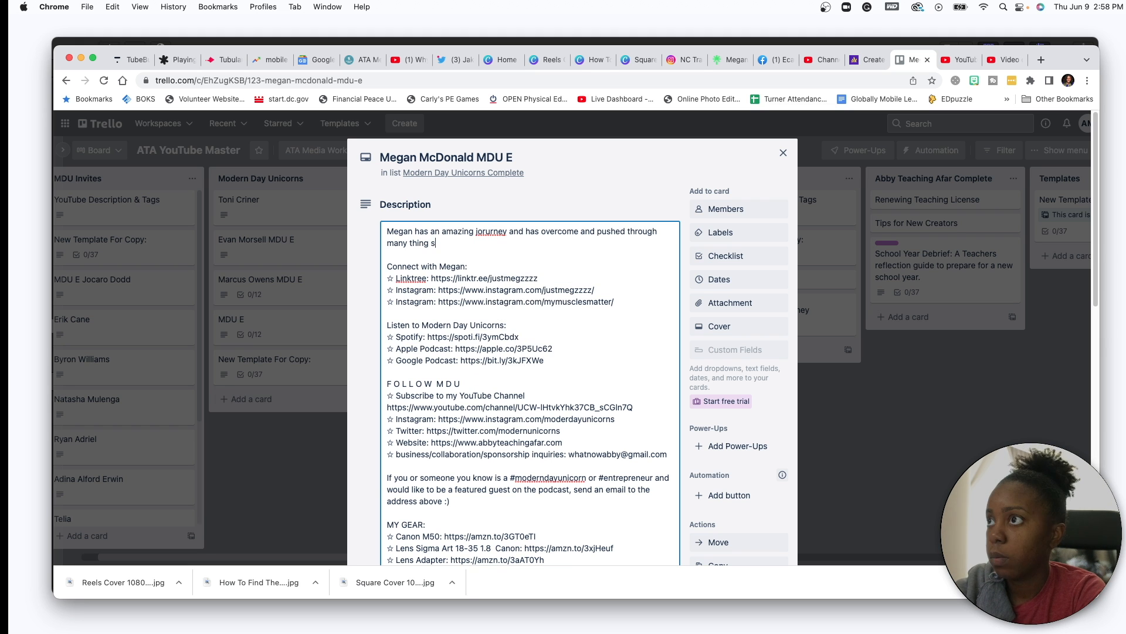
pyautogui.write(' she is a Mo')
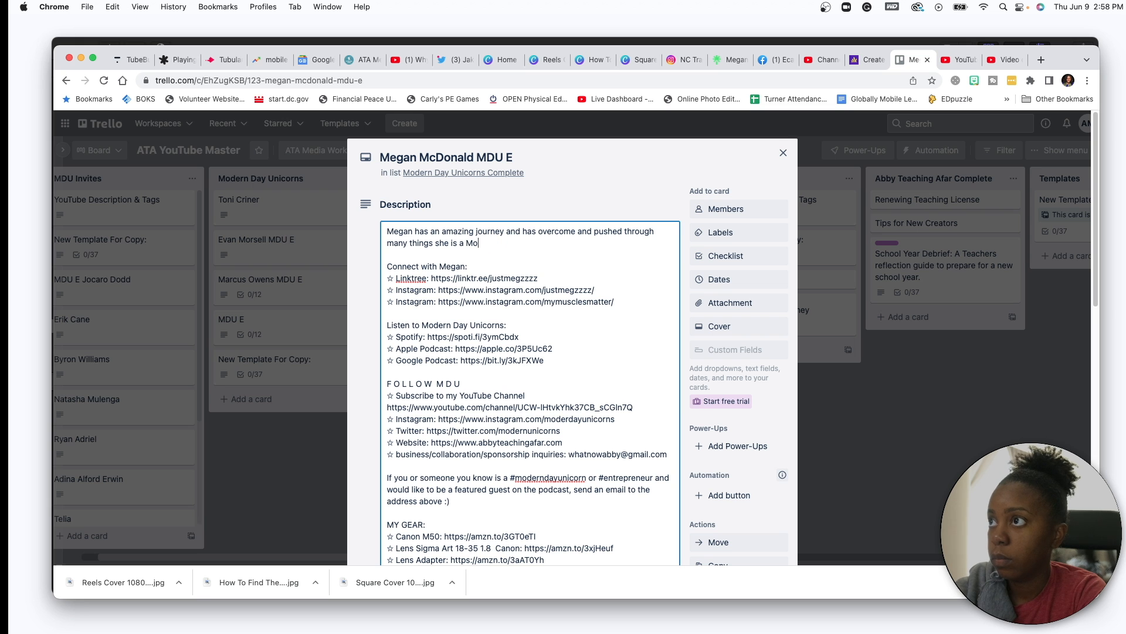
pyautogui.write('m and Athelete a Business Owner')
pyautogui.click(521, 243)
pyautogui.press('BackSpace')
pyautogui.click(608, 242)
pyautogui.write('and Educator and so much more.')
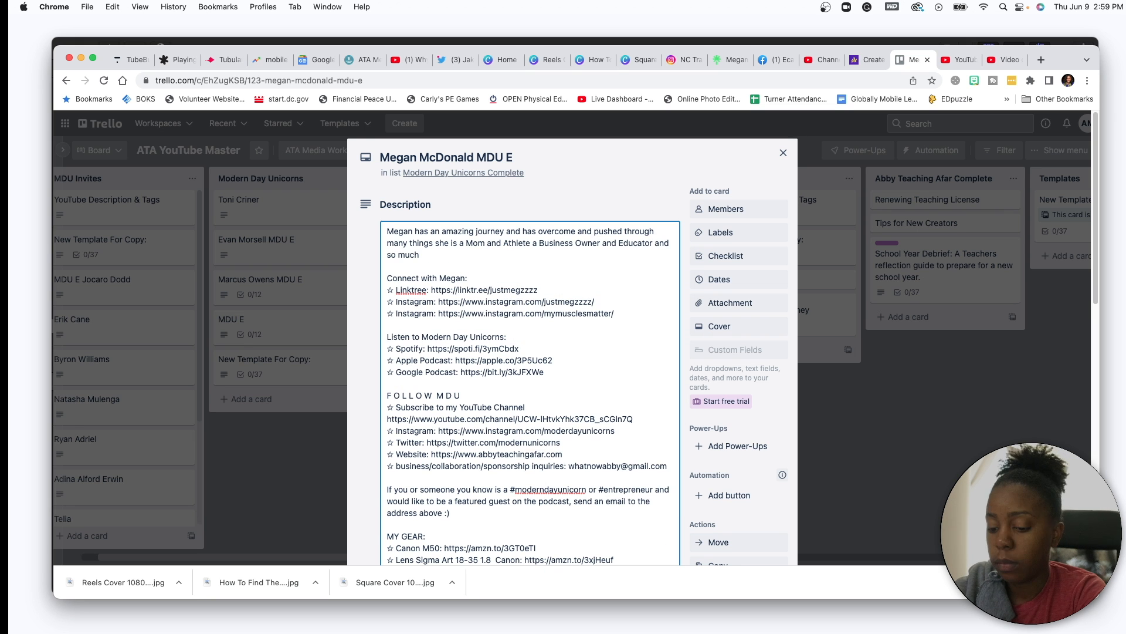
# - Prefix the card title with 'The Journey to Fulfillment with'
pyautogui.click(381, 157)
pyautogui.write('The Journey to Fulfillment with')
pyautogui.press('Return')
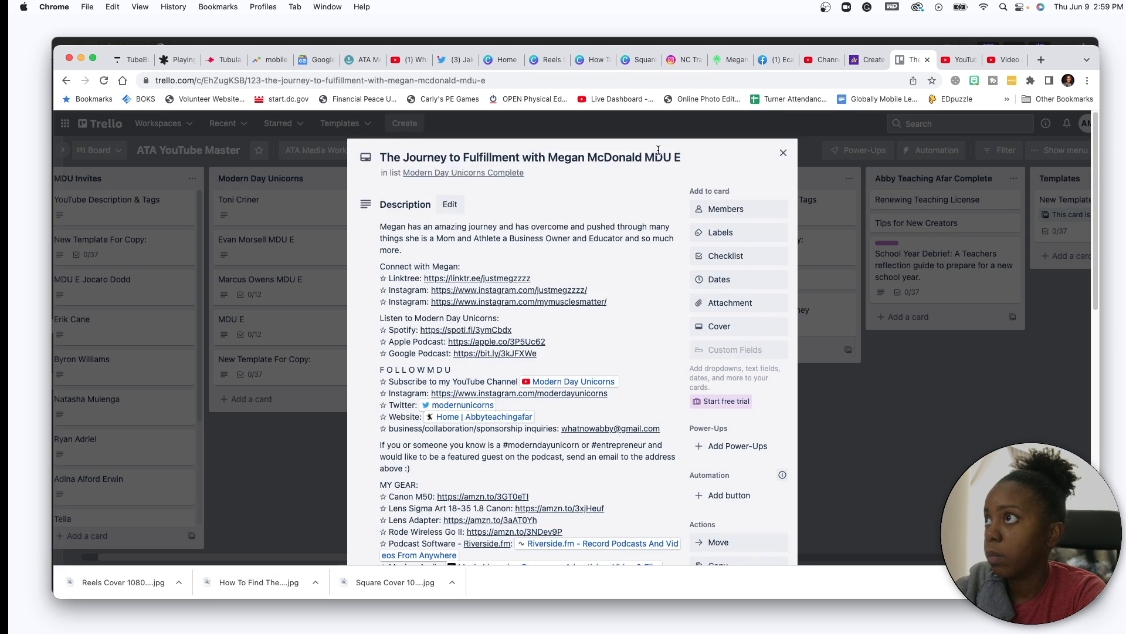
# - Paste the episode description into the YouTube video's Description field
pyautogui.scroll(-10, 674, 453)
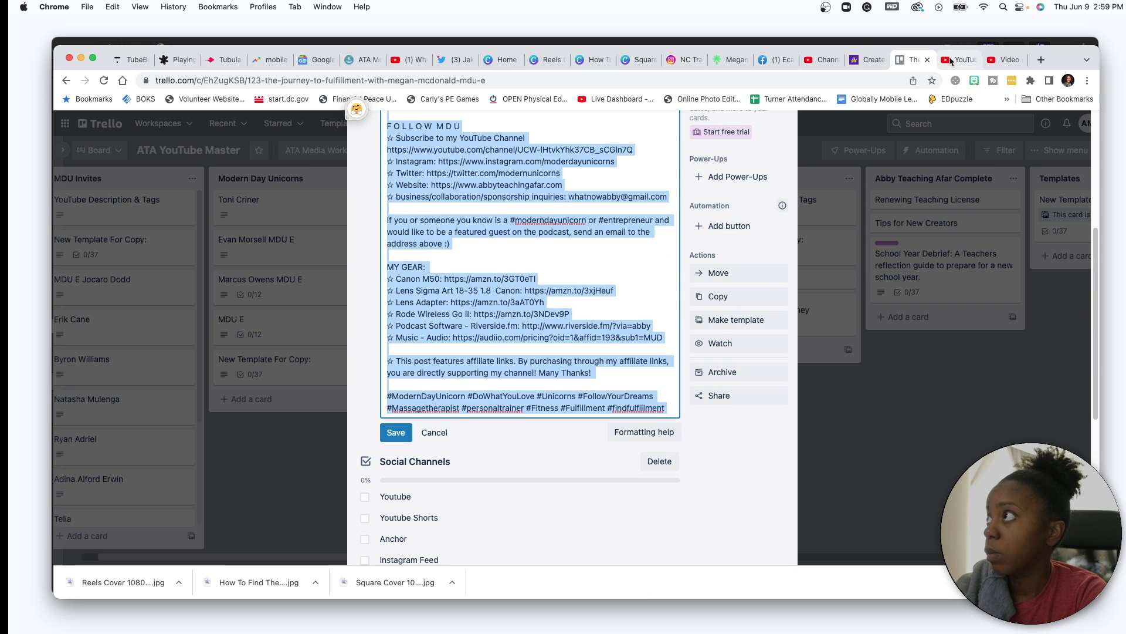
pyautogui.click(962, 59)
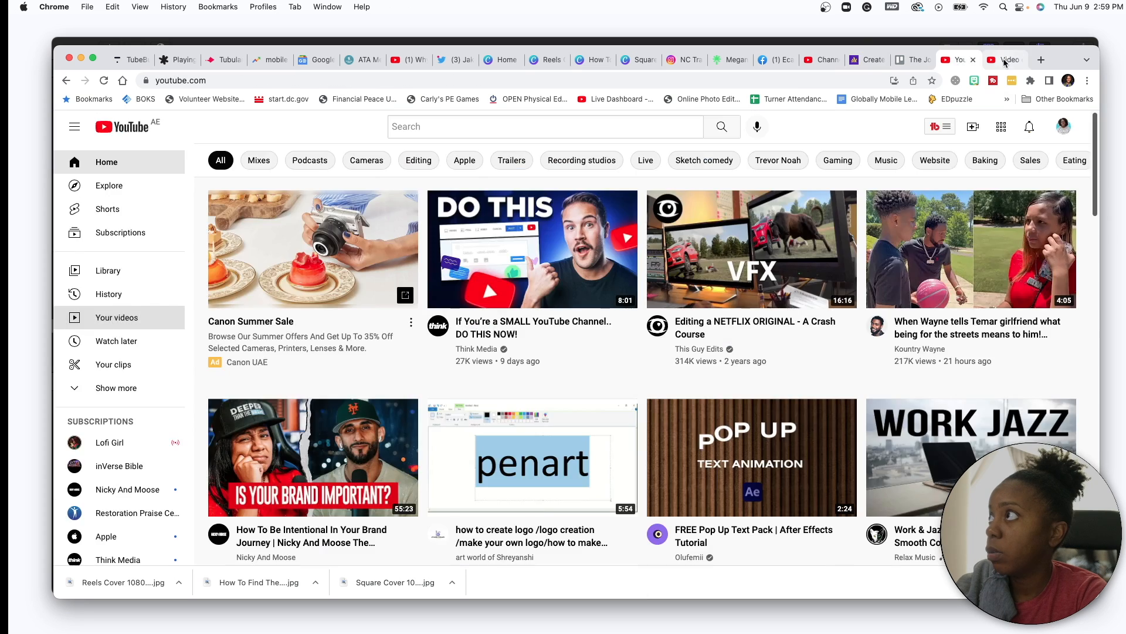
pyautogui.click(823, 60)
pyautogui.click(369, 293)
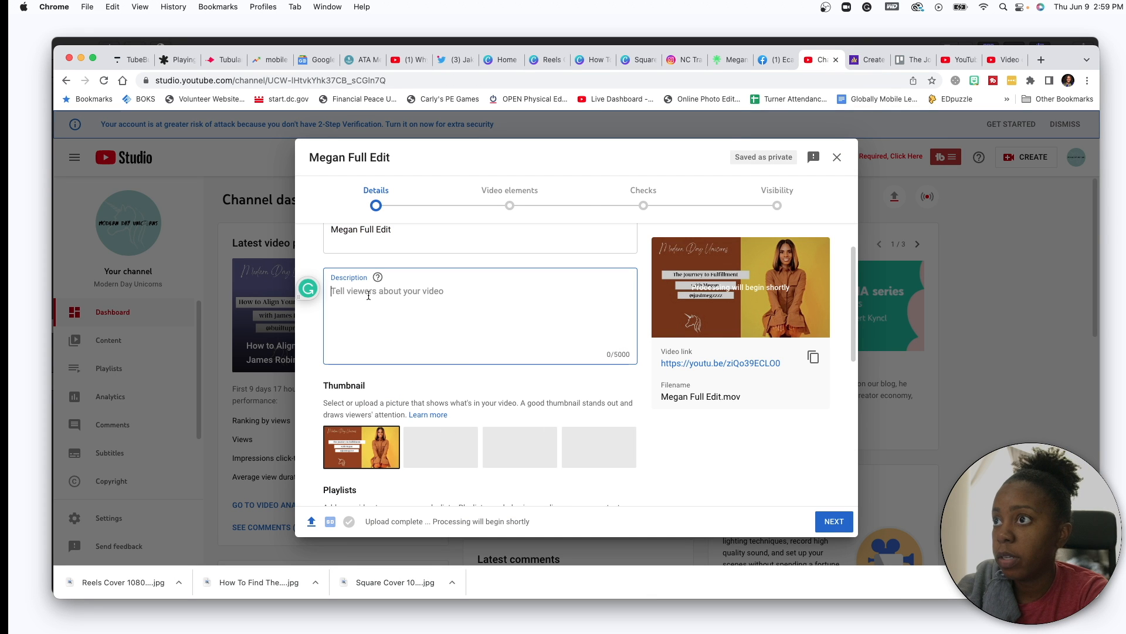
pyautogui.press('super+v')
# - Add the video to the MDU Podcast playlist
pyautogui.scroll(-10, 384, 352)
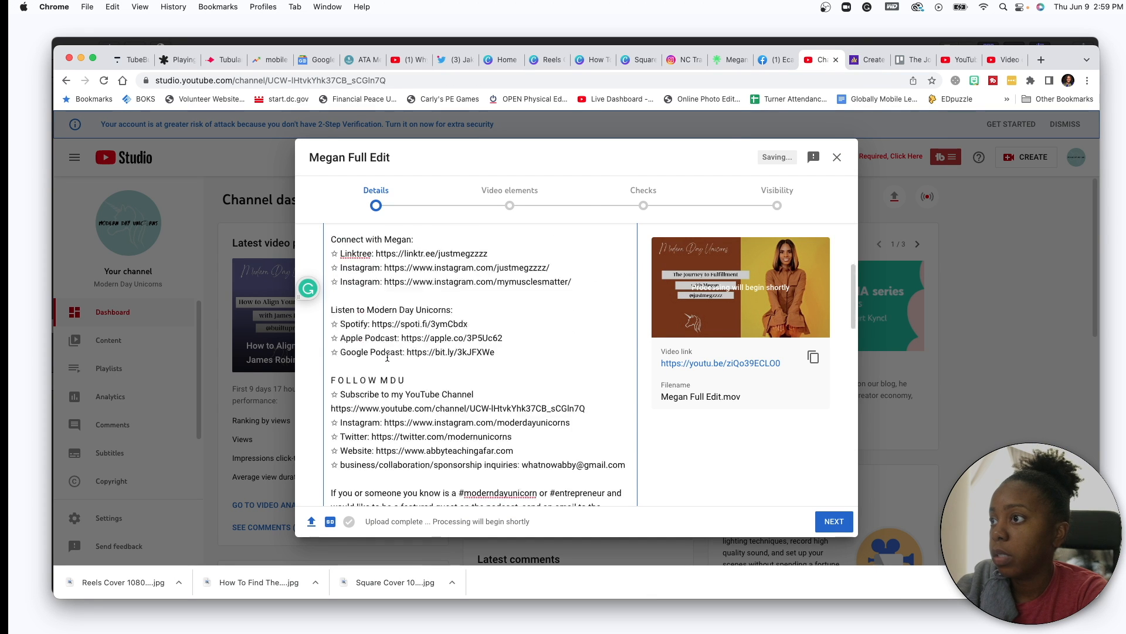
pyautogui.scroll(-5, 387, 357)
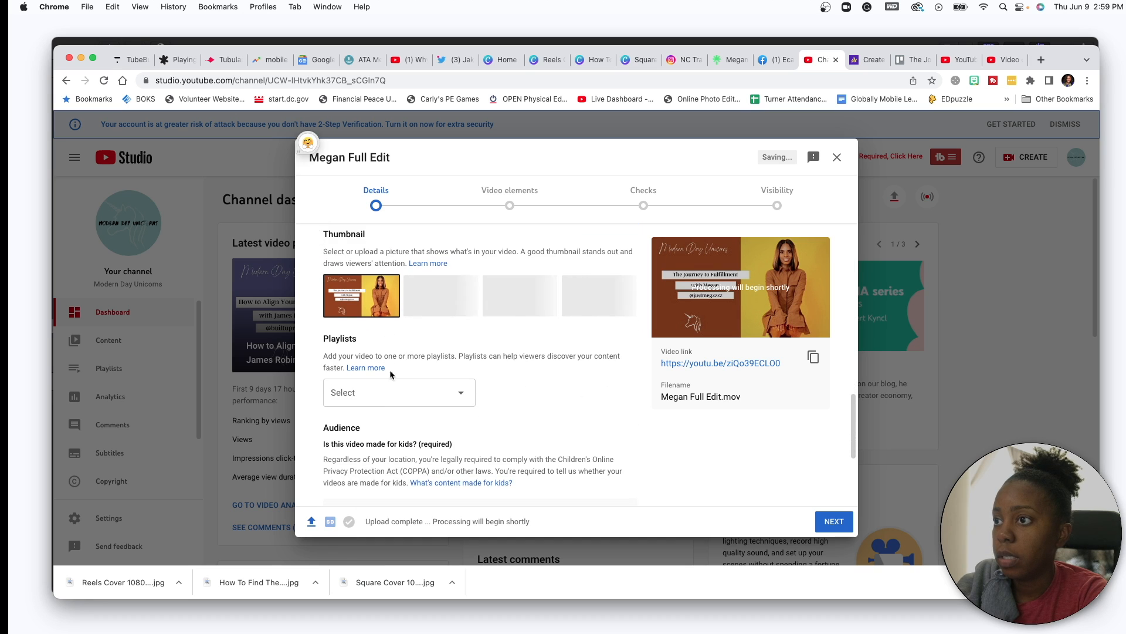
pyautogui.click(395, 392)
pyautogui.click(342, 323)
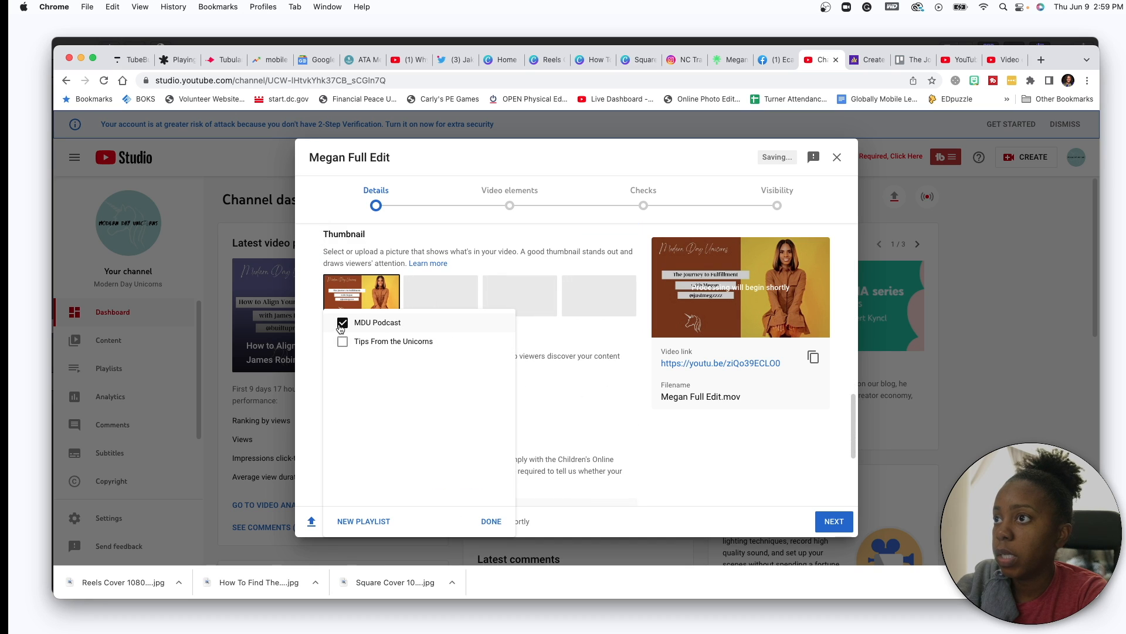
pyautogui.click(491, 521)
# - Mark the video as not made for kids and show the extra settings
pyautogui.scroll(-5, 491, 392)
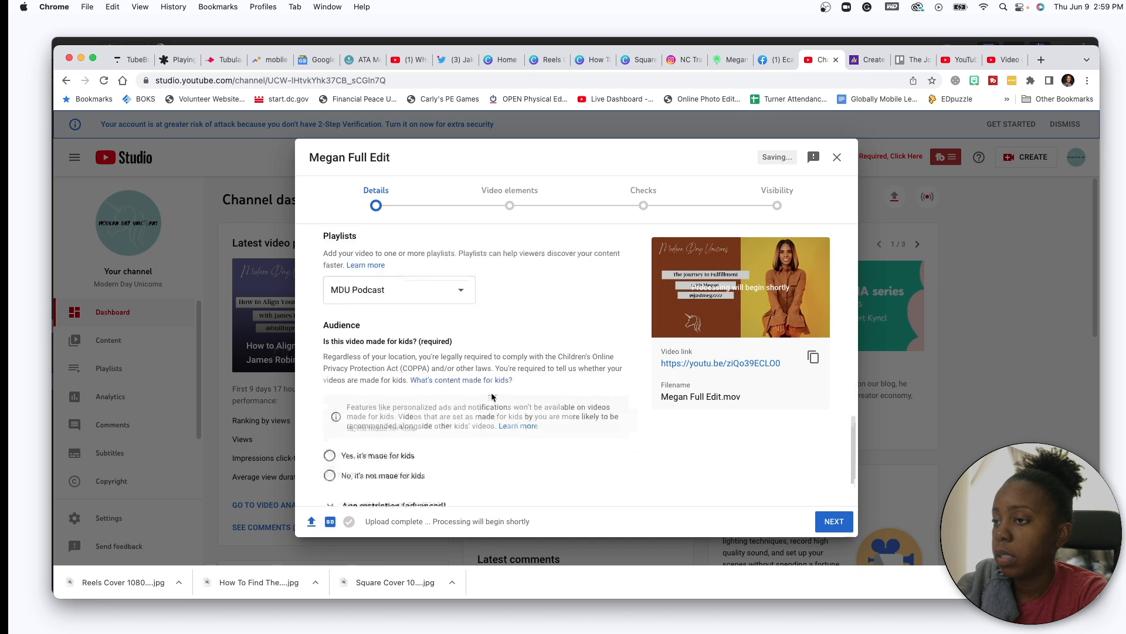
pyautogui.click(331, 396)
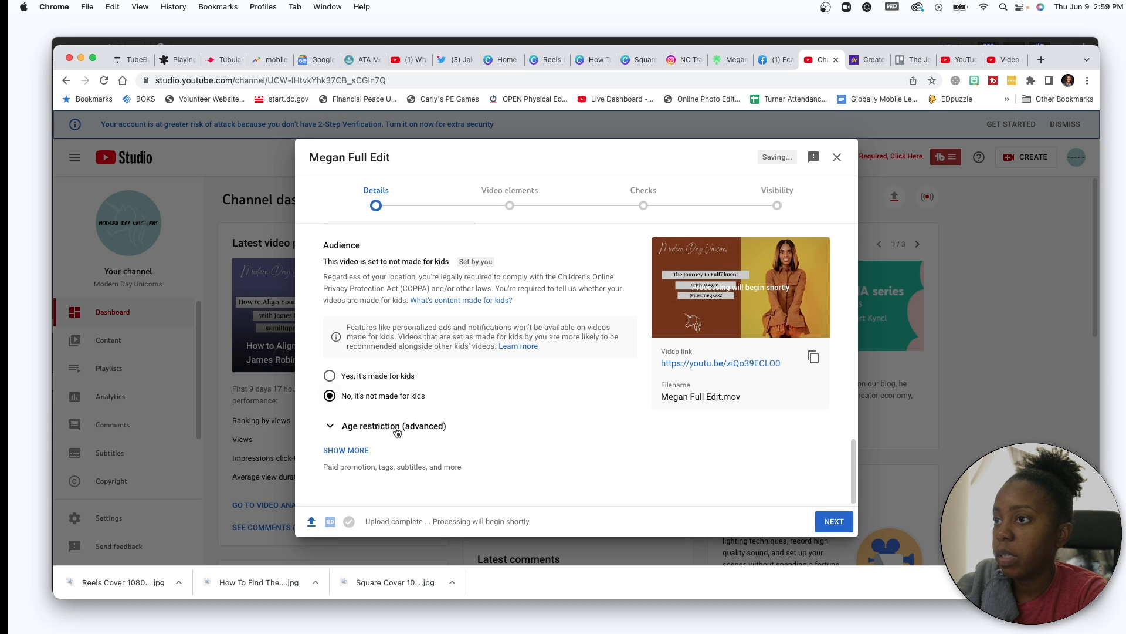
pyautogui.click(359, 451)
pyautogui.scroll(-5, 369, 434)
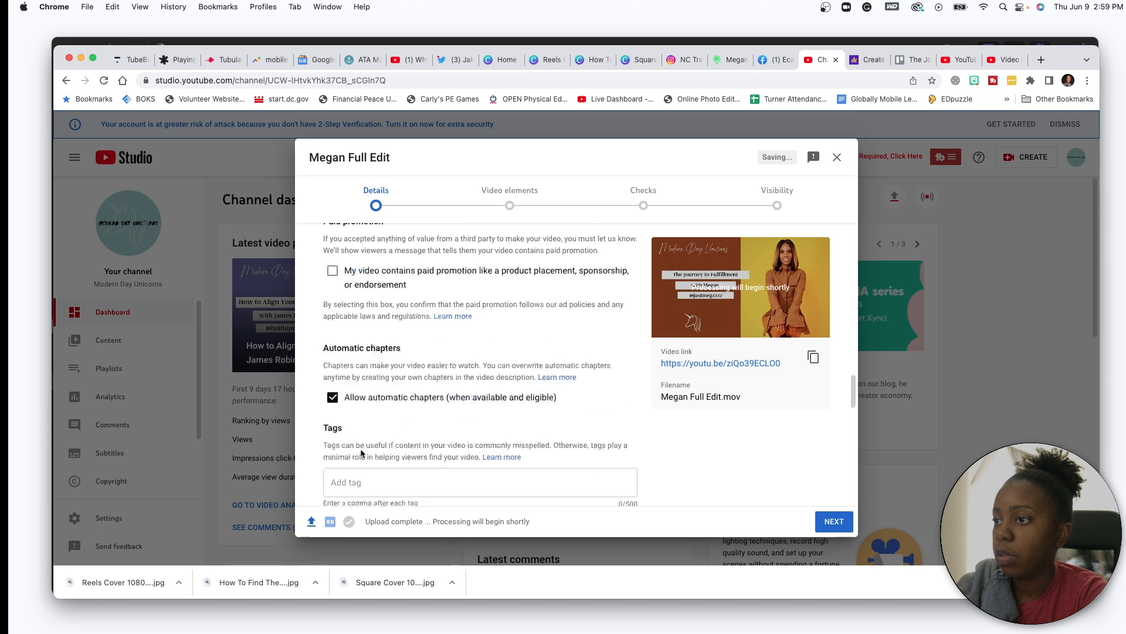
pyautogui.click(372, 408)
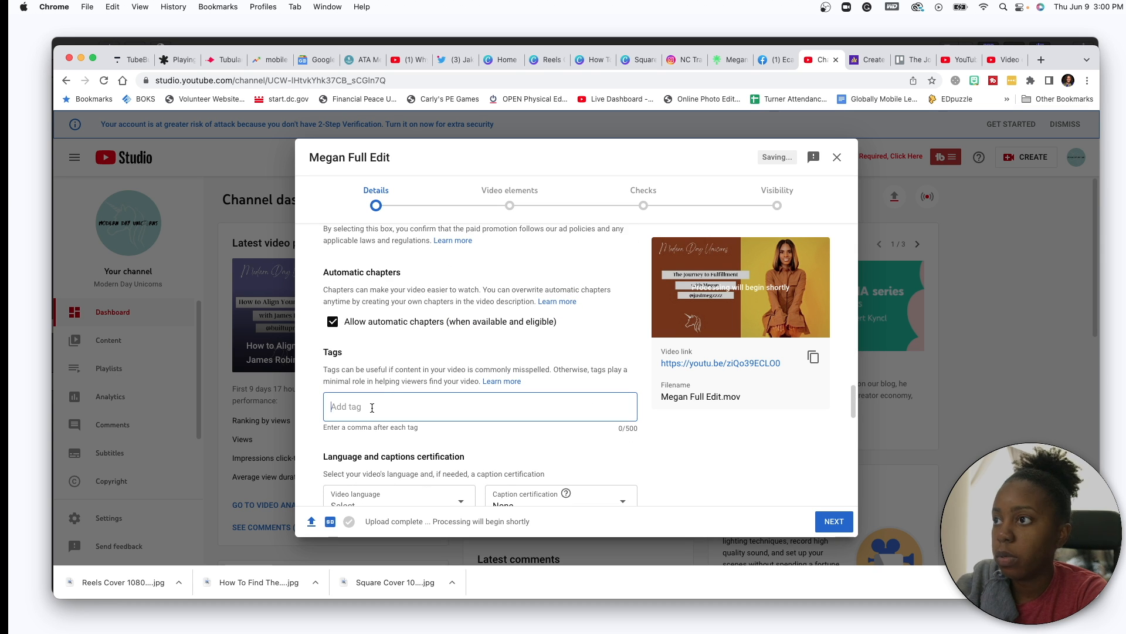
# - Tag the video personal trainer, Educator, Massage Therapist, Track Star, Business Woman and Teacher
pyautogui.write('personal ')
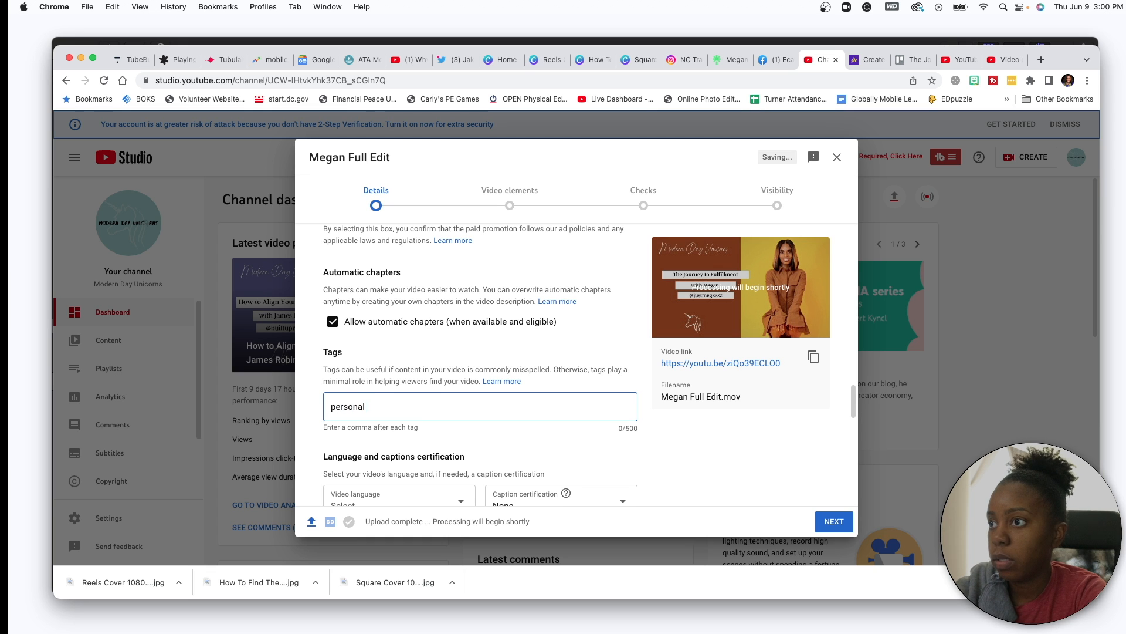
pyautogui.write('trainer ,')
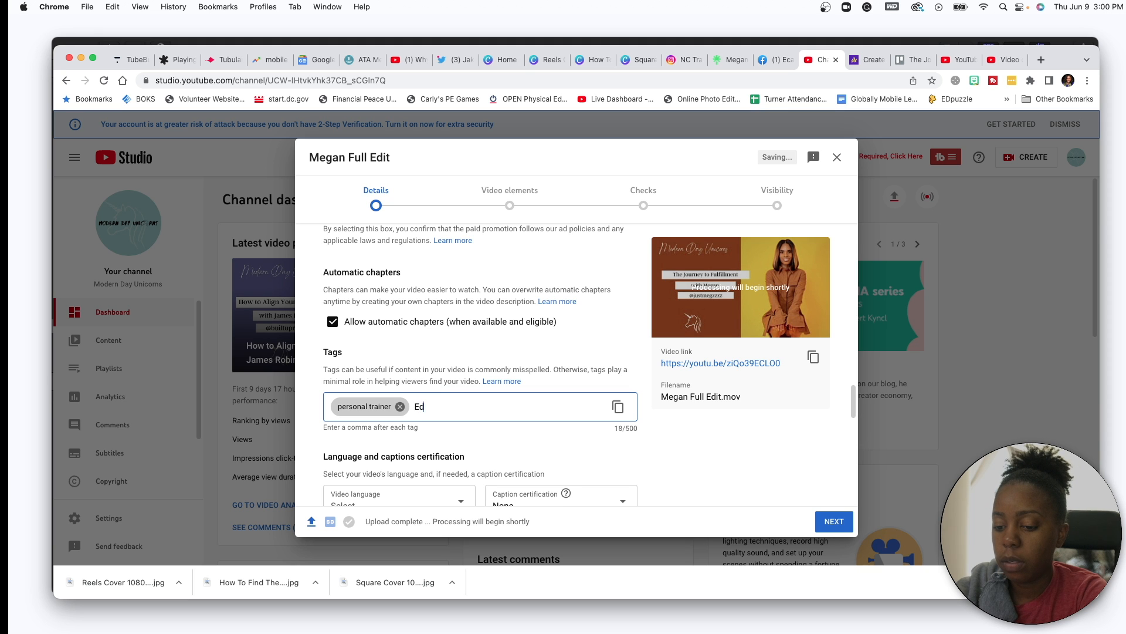
pyautogui.write('Educator ')
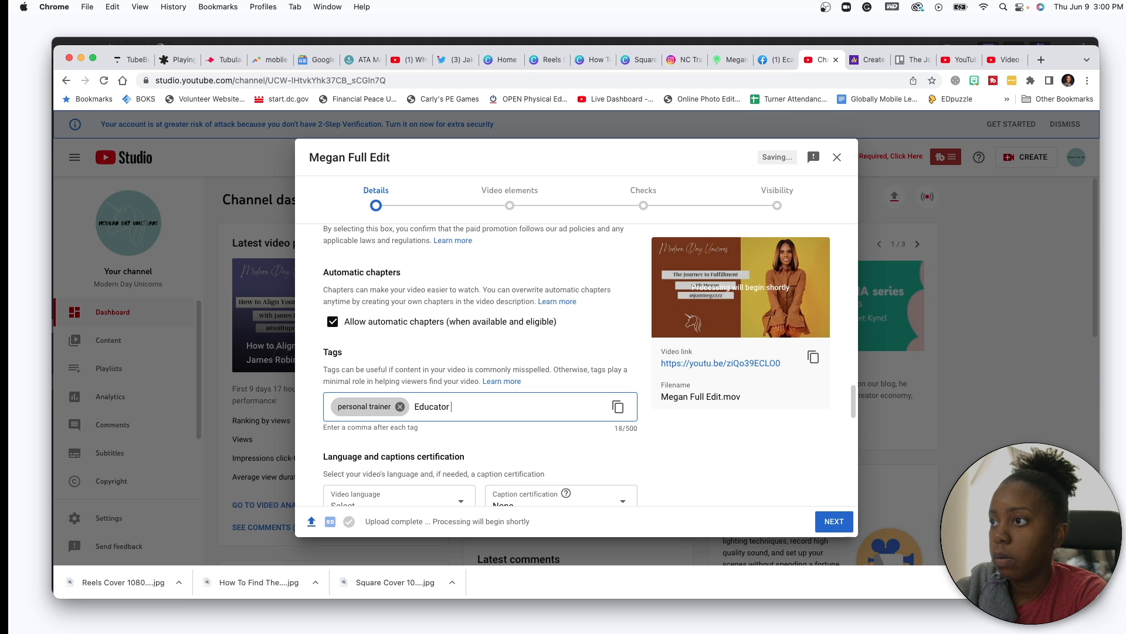
pyautogui.write(',')
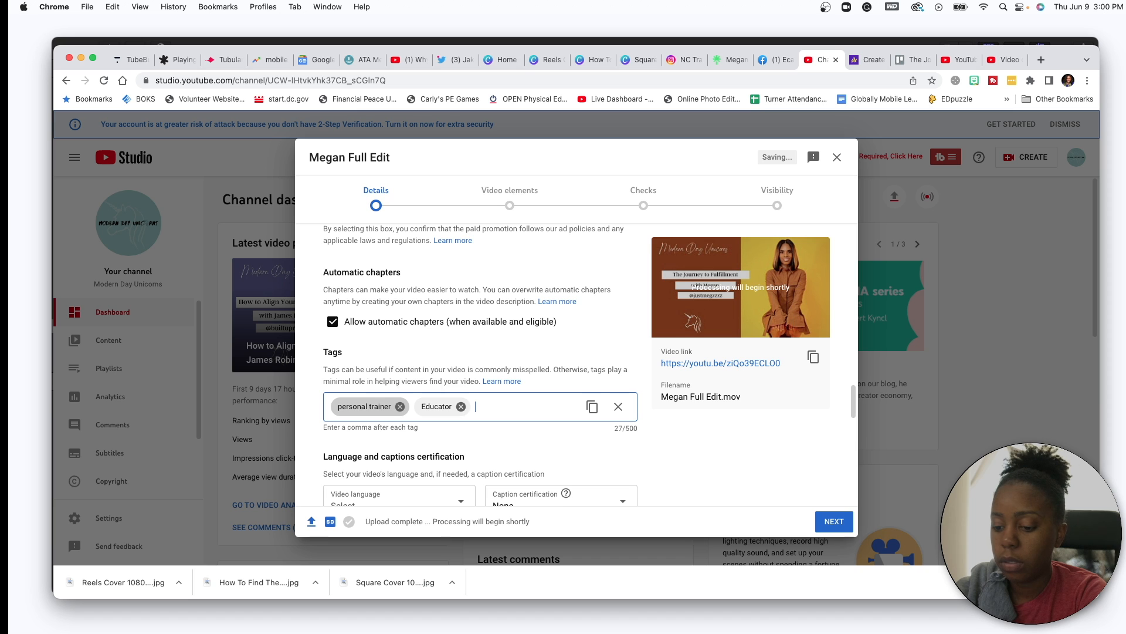
pyautogui.write('Massa')
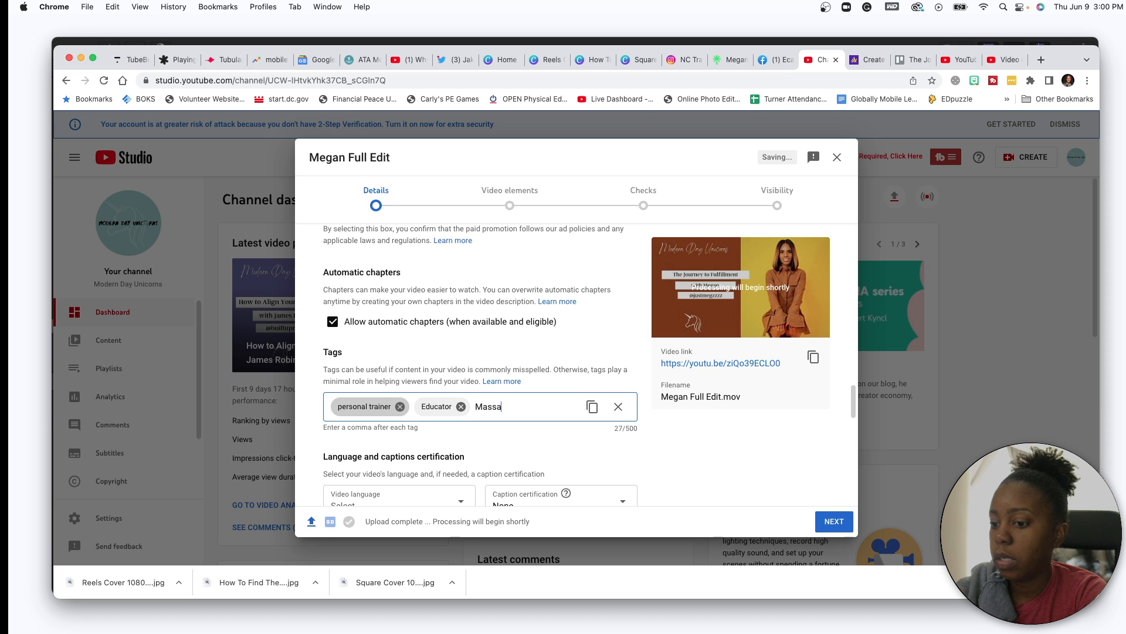
pyautogui.write('ge The')
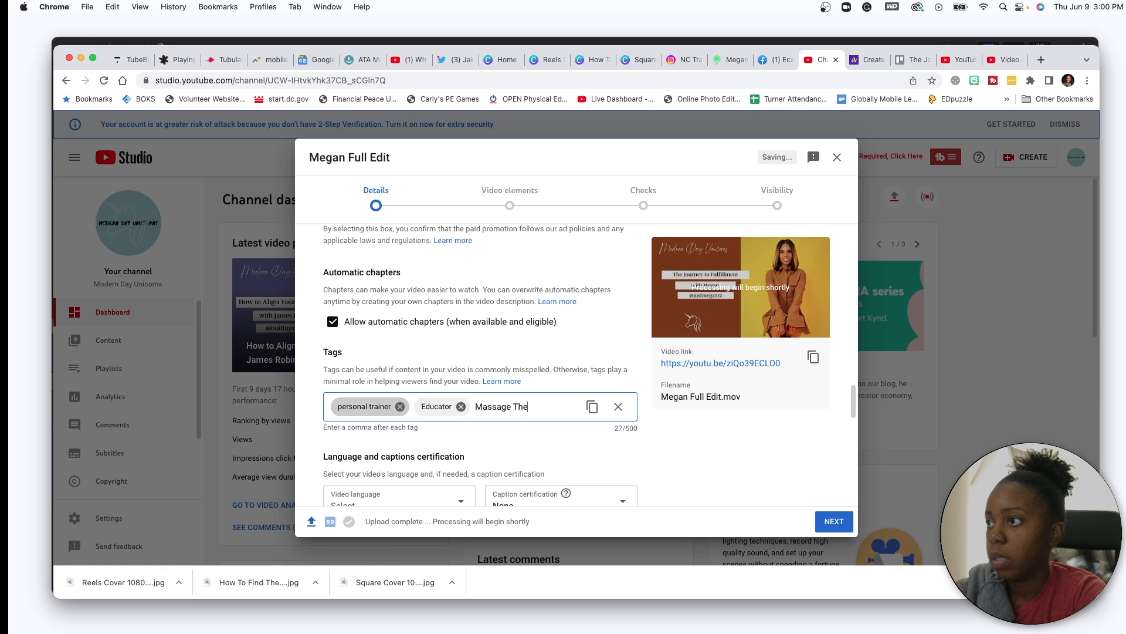
pyautogui.write('rapist,')
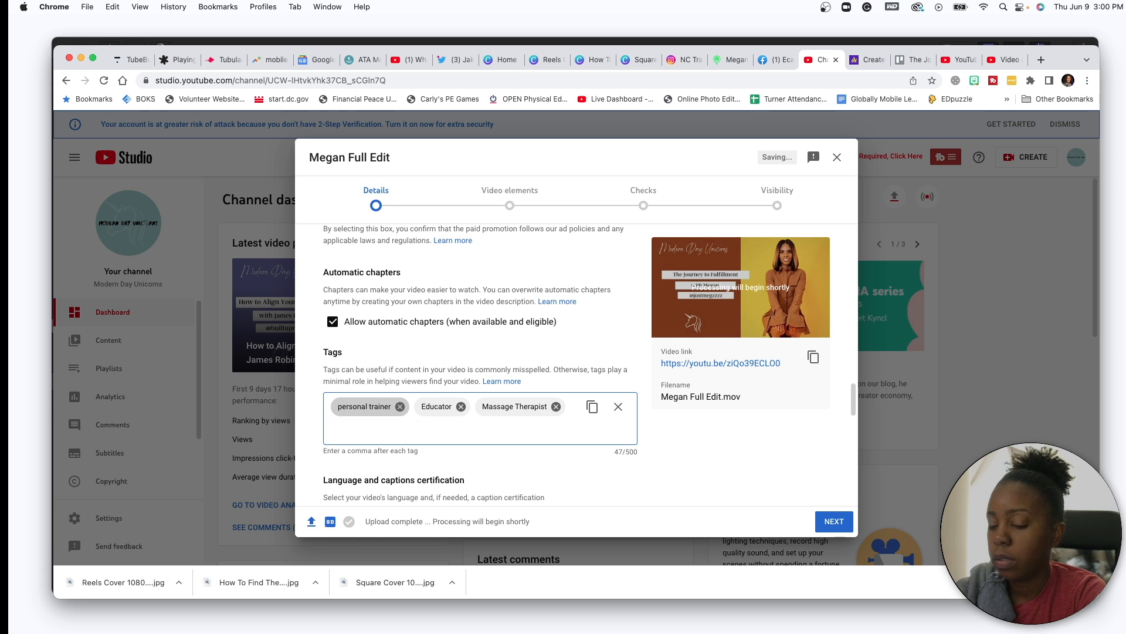
pyautogui.write('Trac')
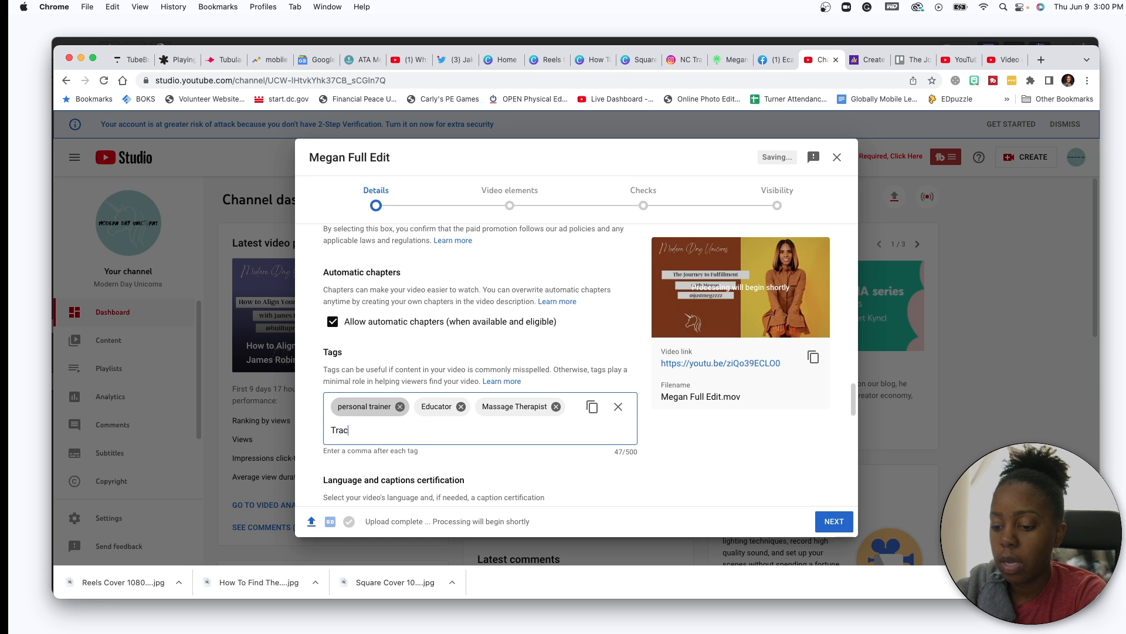
pyautogui.write('k Star,Bue')
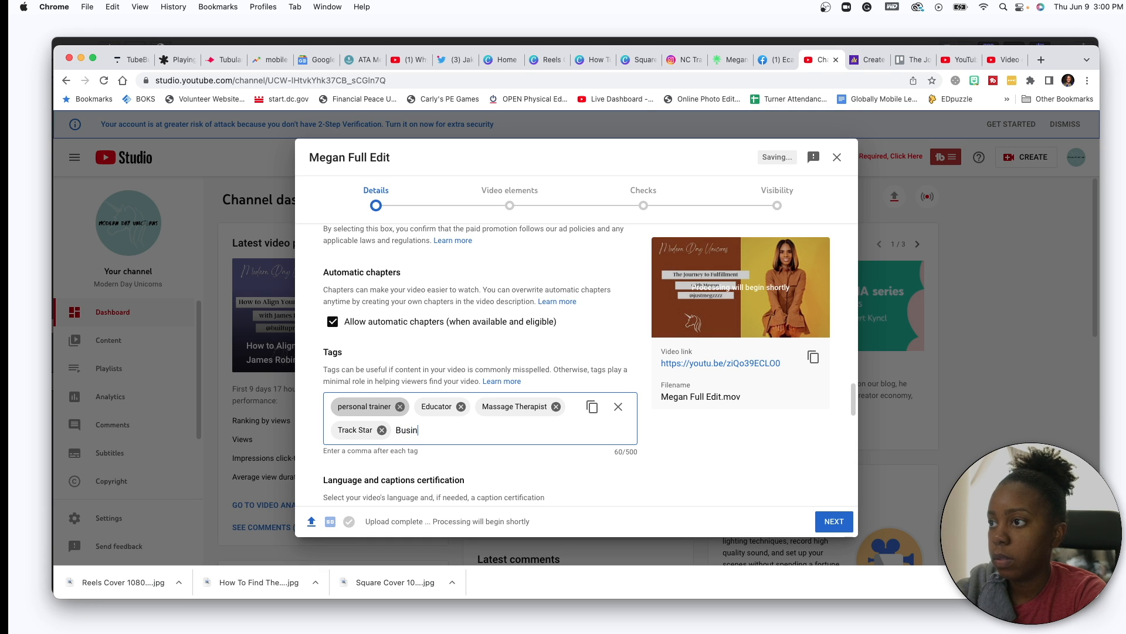
pyautogui.write('iness')
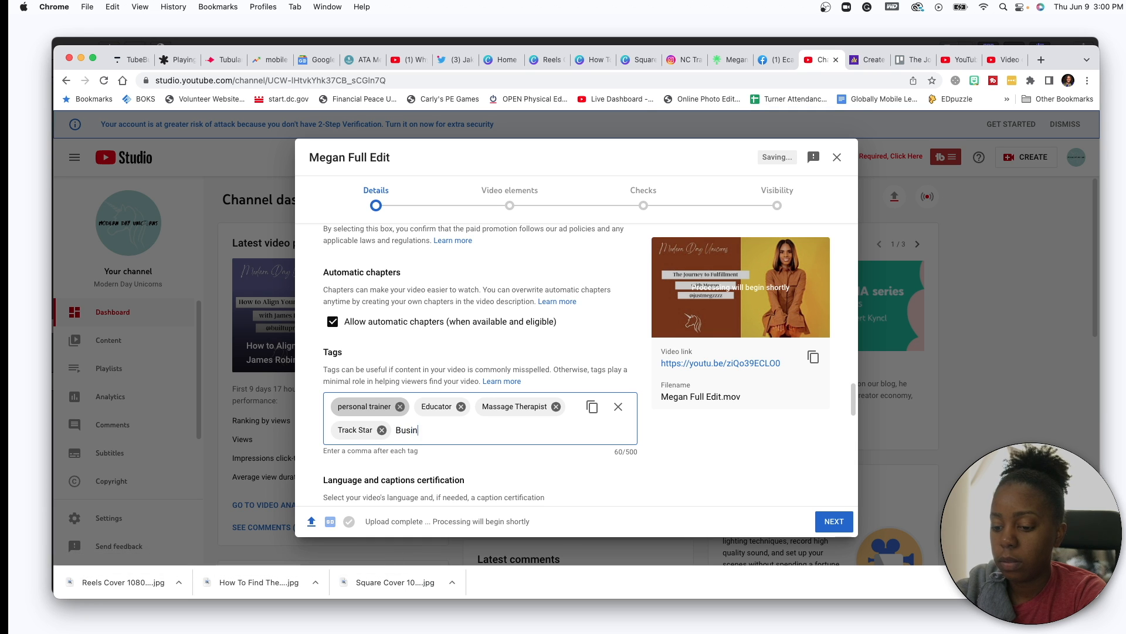
pyautogui.write(' Woman,Tea')
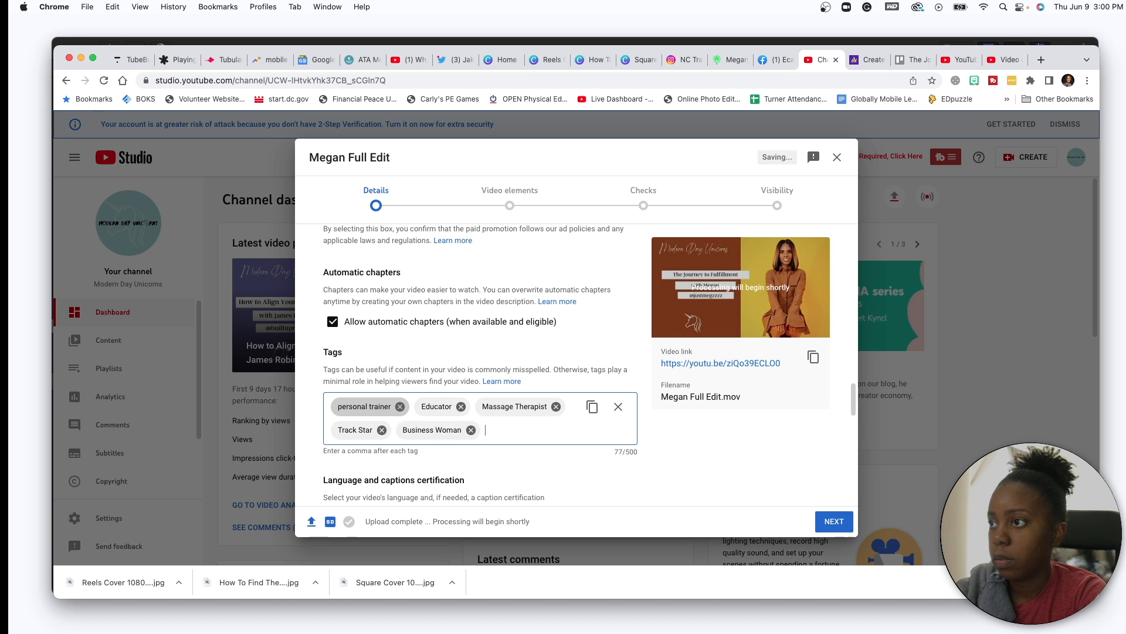
pyautogui.write('cher,')
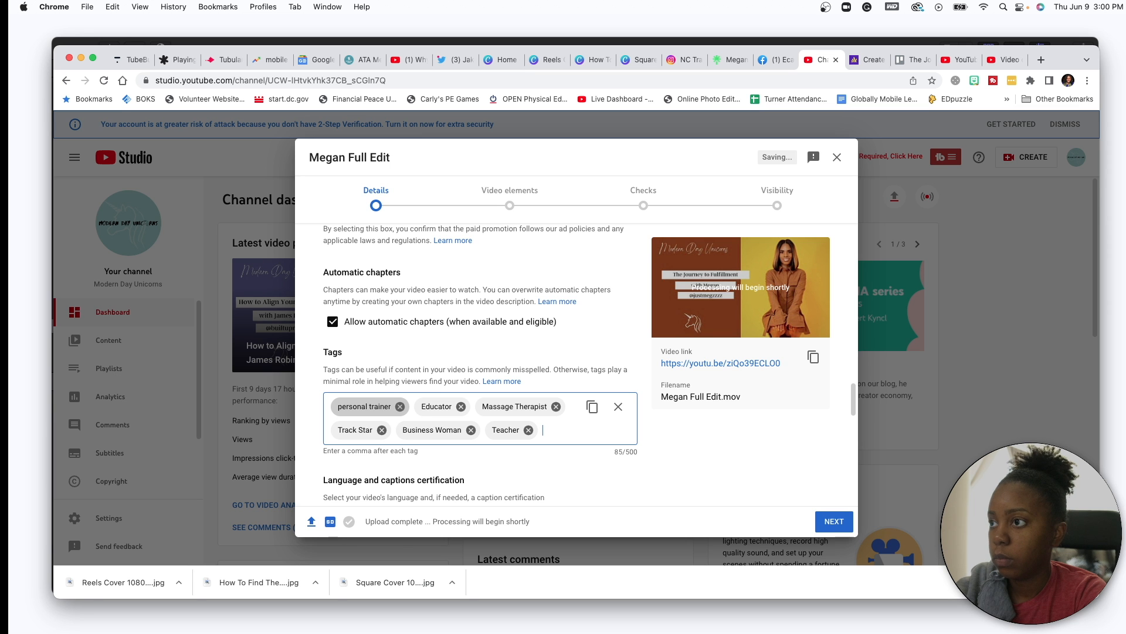
pyautogui.scroll(10, 417, 316)
pyautogui.scroll(8, 417, 316)
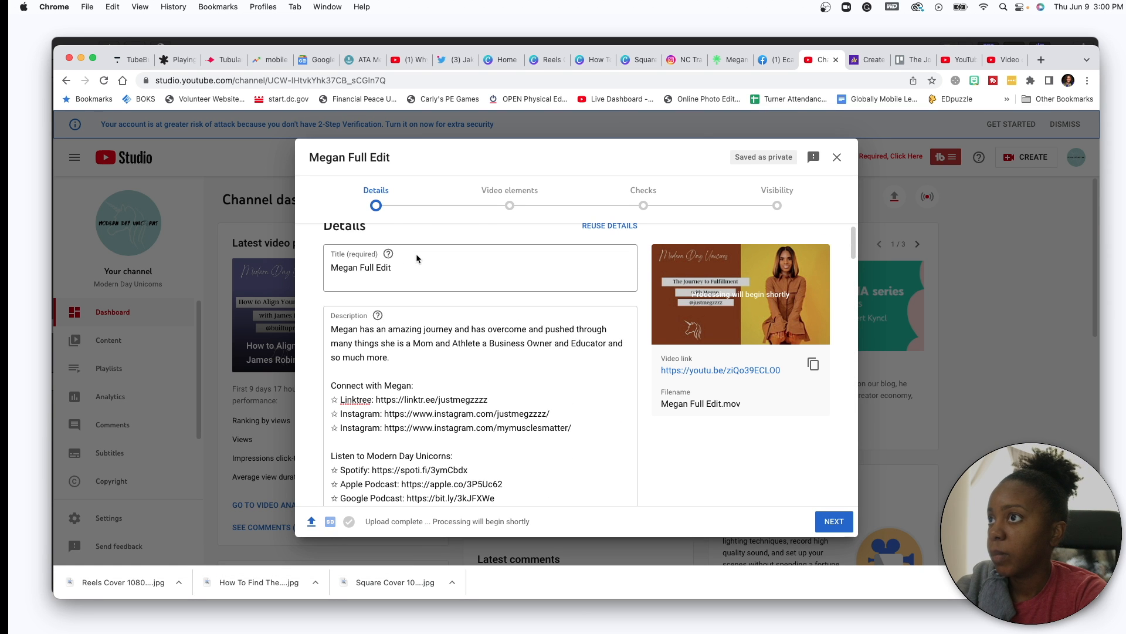
pyautogui.click(914, 59)
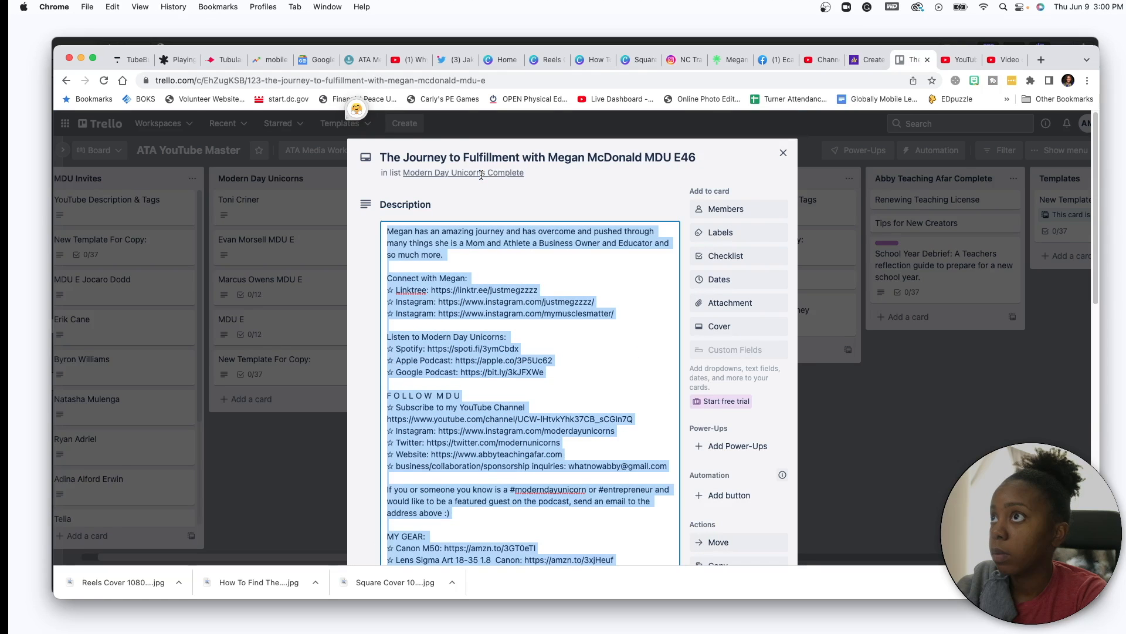
pyautogui.click(453, 157)
pyautogui.moveTo(688, 155); pyautogui.dragTo(379, 158)
pyautogui.press('super+c')
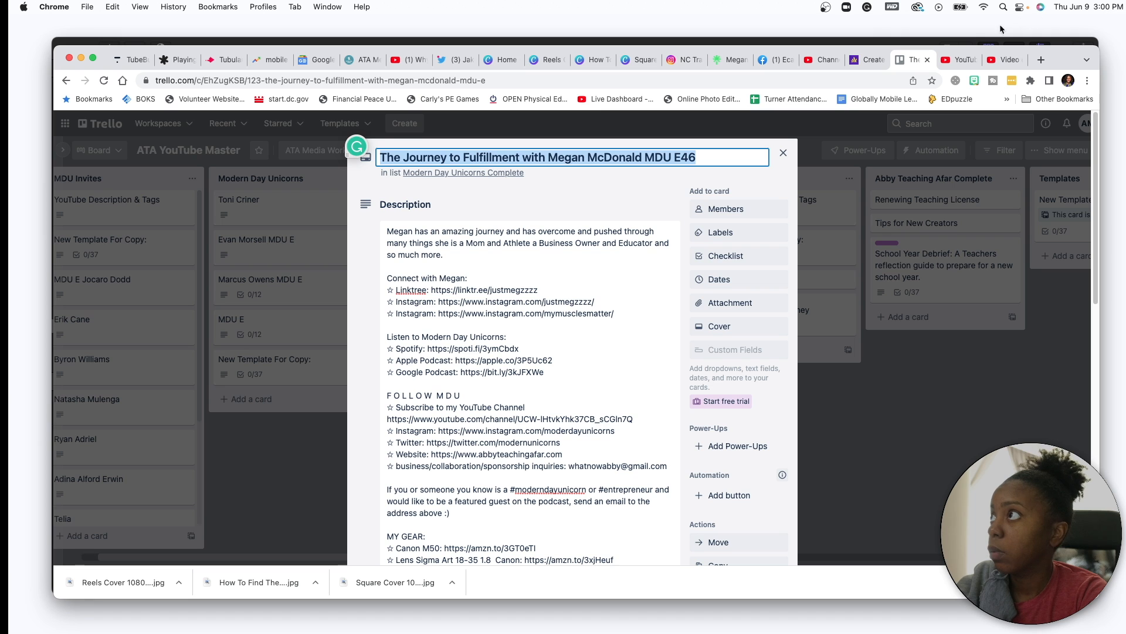
pyautogui.click(866, 60)
pyautogui.click(821, 59)
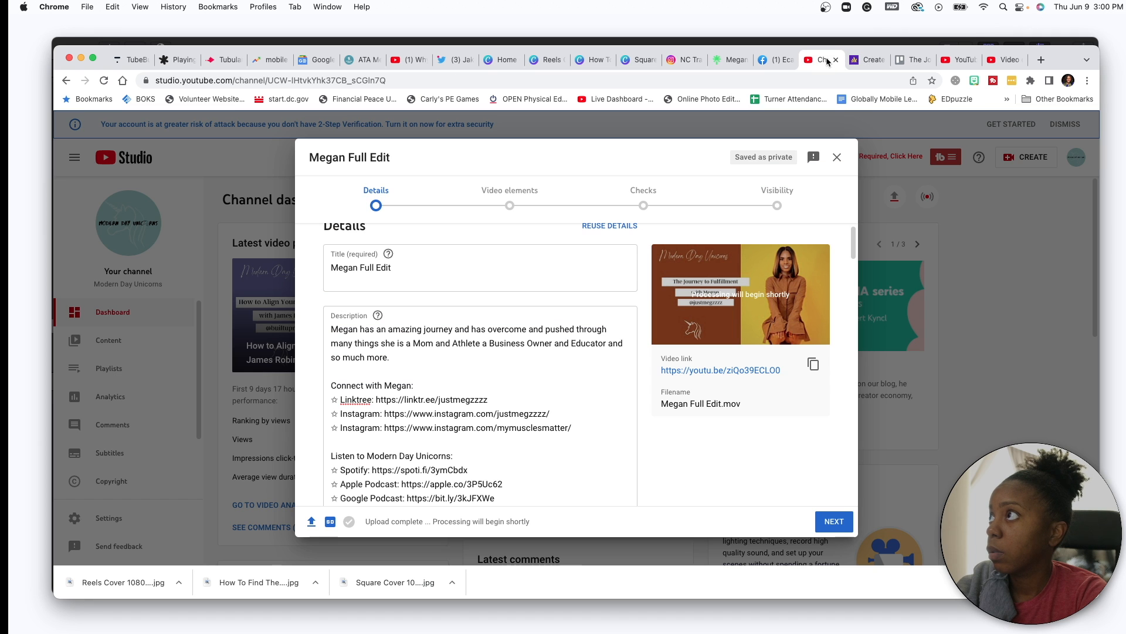
pyautogui.moveTo(414, 262); pyautogui.dragTo(330, 267)
pyautogui.press('super+v')
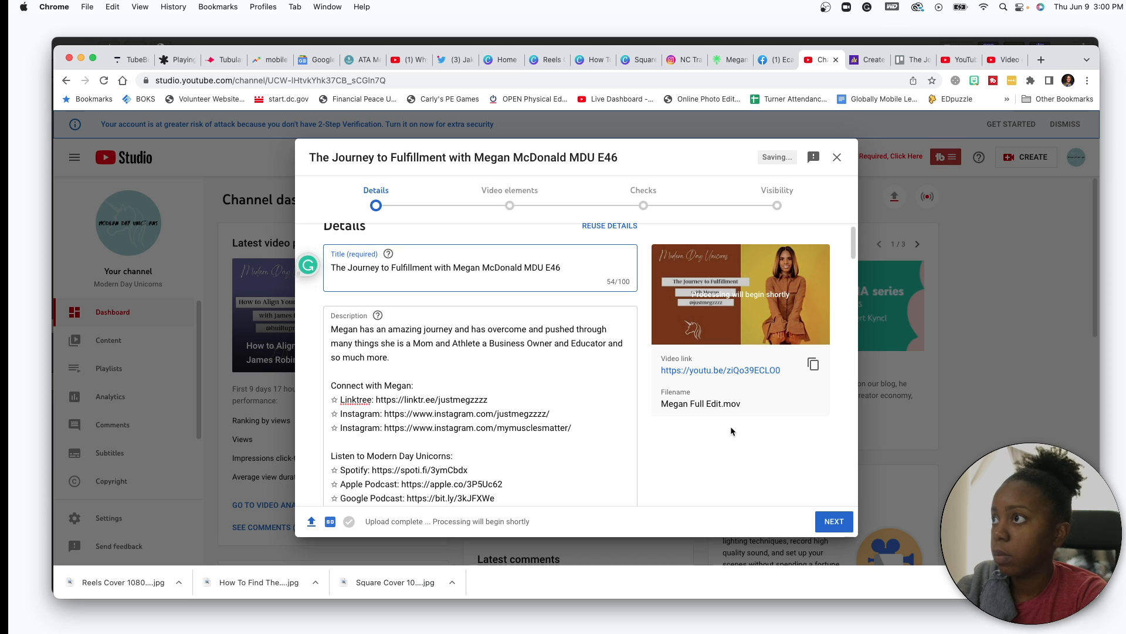
# - Advance to Visibility, set the video to Unlisted and save it
pyautogui.click(834, 522)
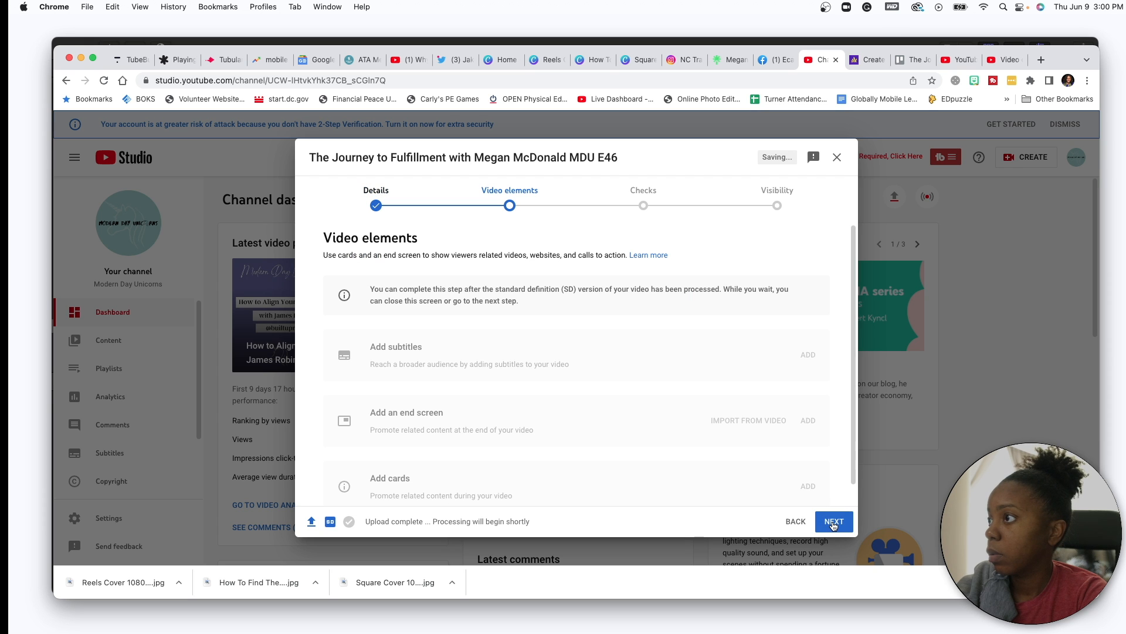
pyautogui.click(834, 522)
pyautogui.click(833, 523)
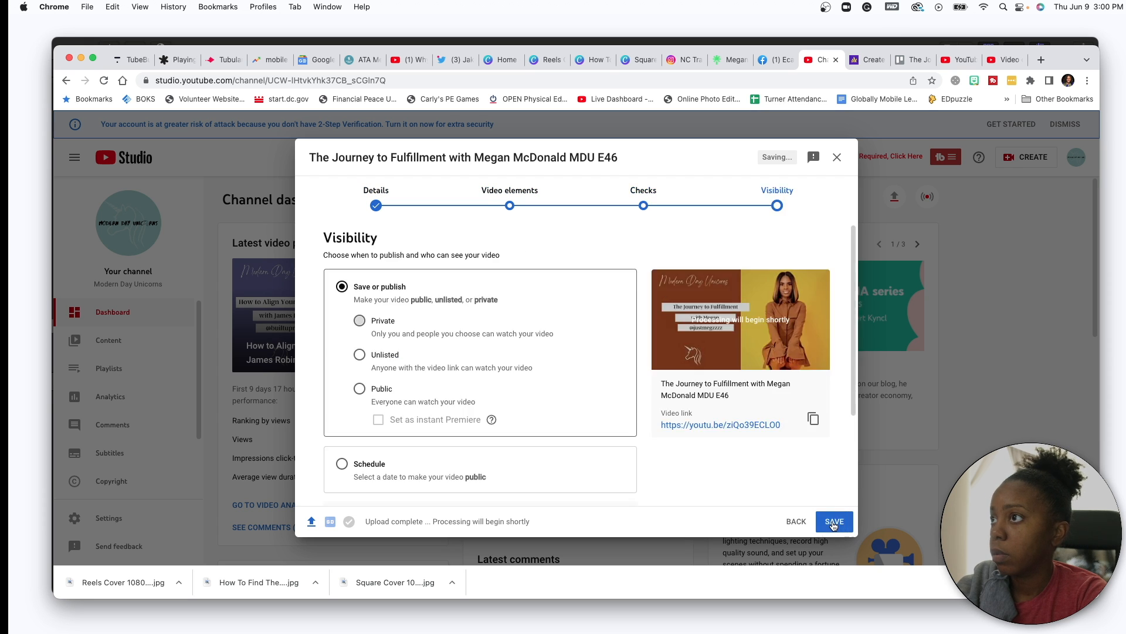
pyautogui.click(360, 354)
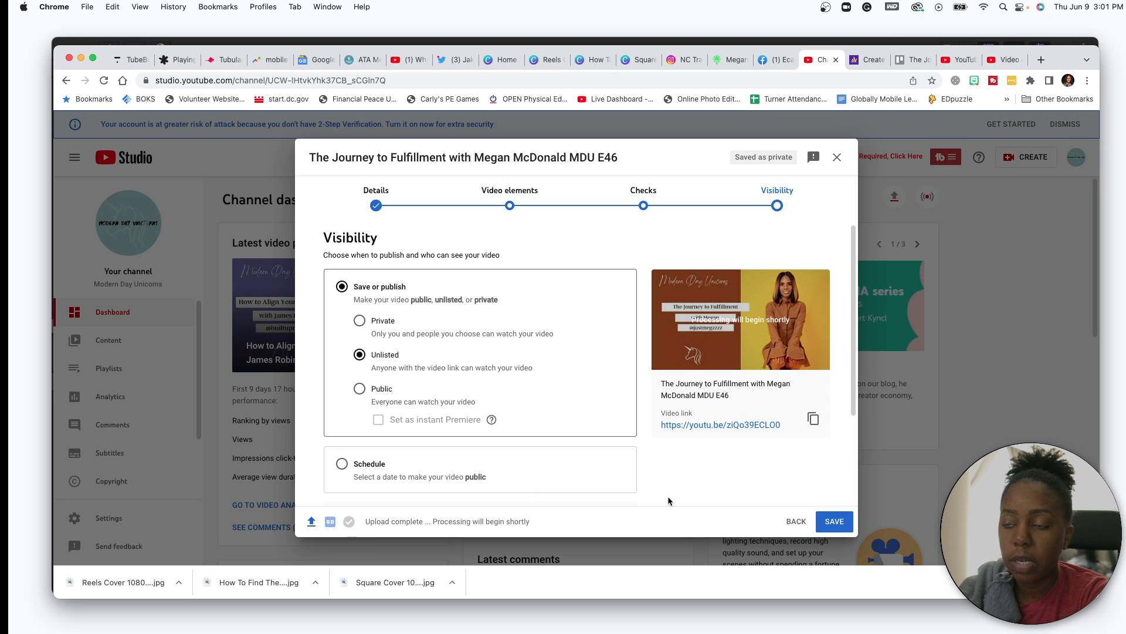
pyautogui.click(834, 521)
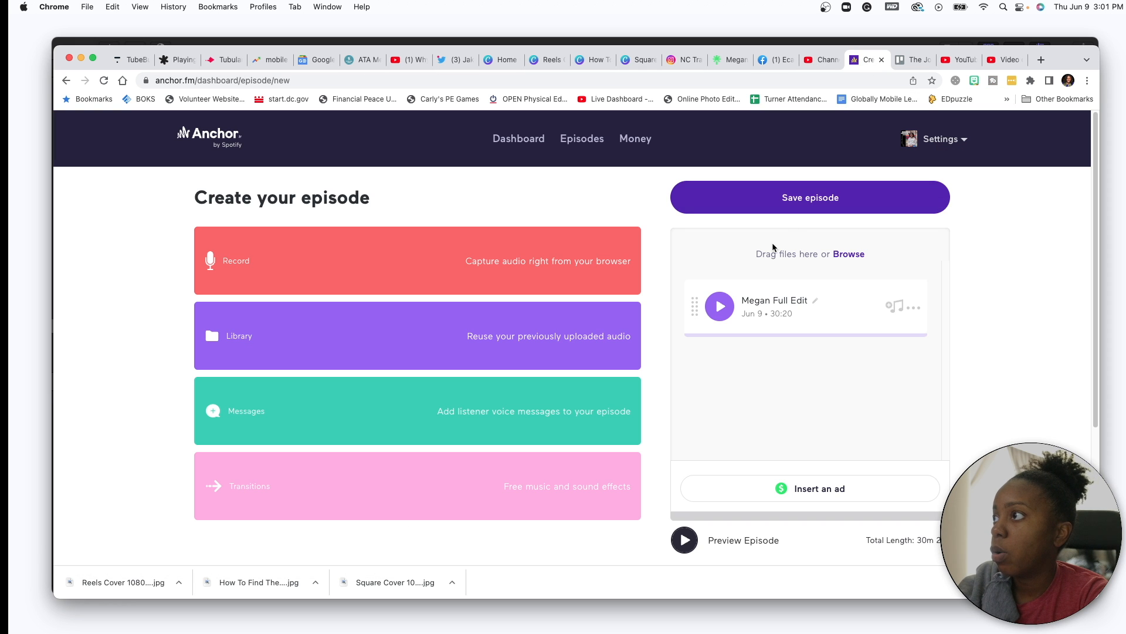
# - Split the Megan Full Edit audio at 16:05 and save it as two separate segments
pyautogui.click(916, 311)
pyautogui.click(863, 332)
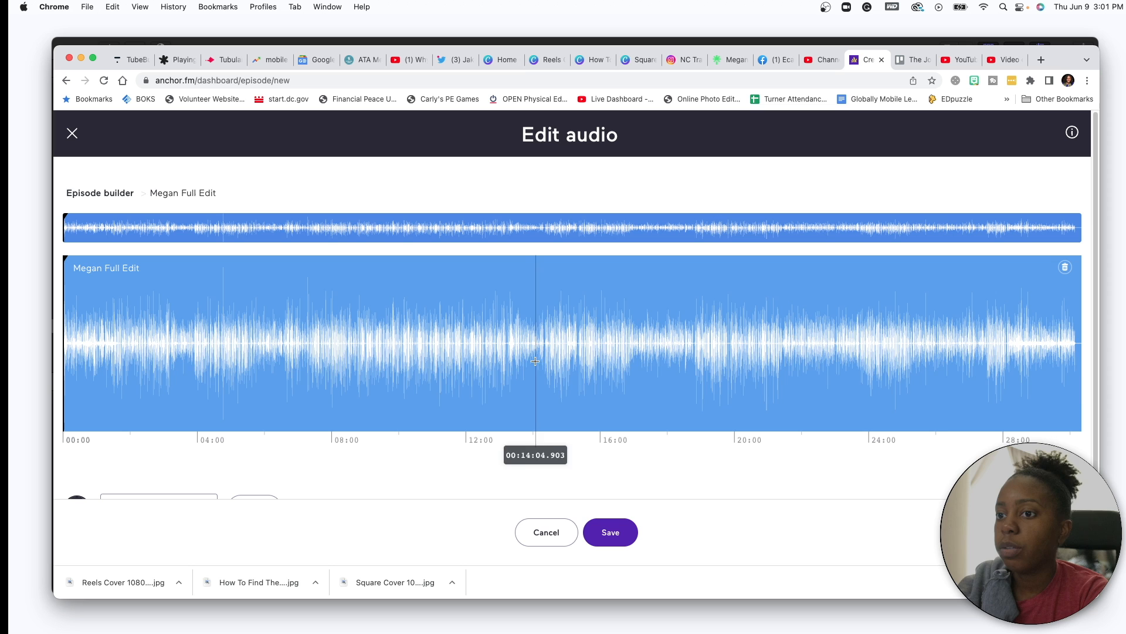
pyautogui.click(598, 352)
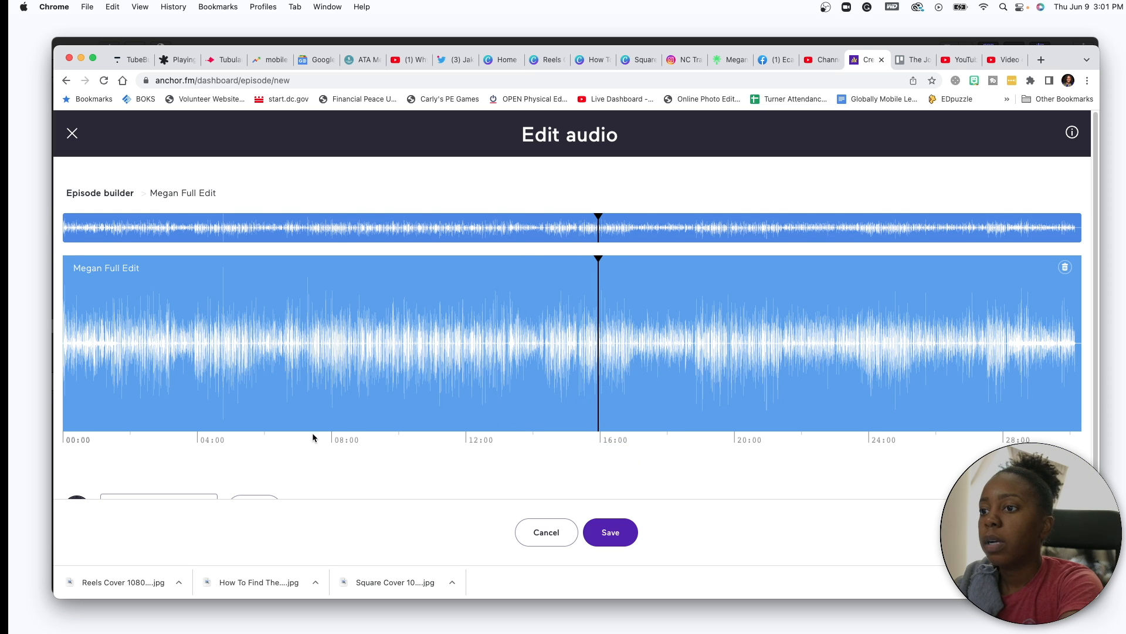
pyautogui.scroll(-2, 314, 433)
pyautogui.click(78, 453)
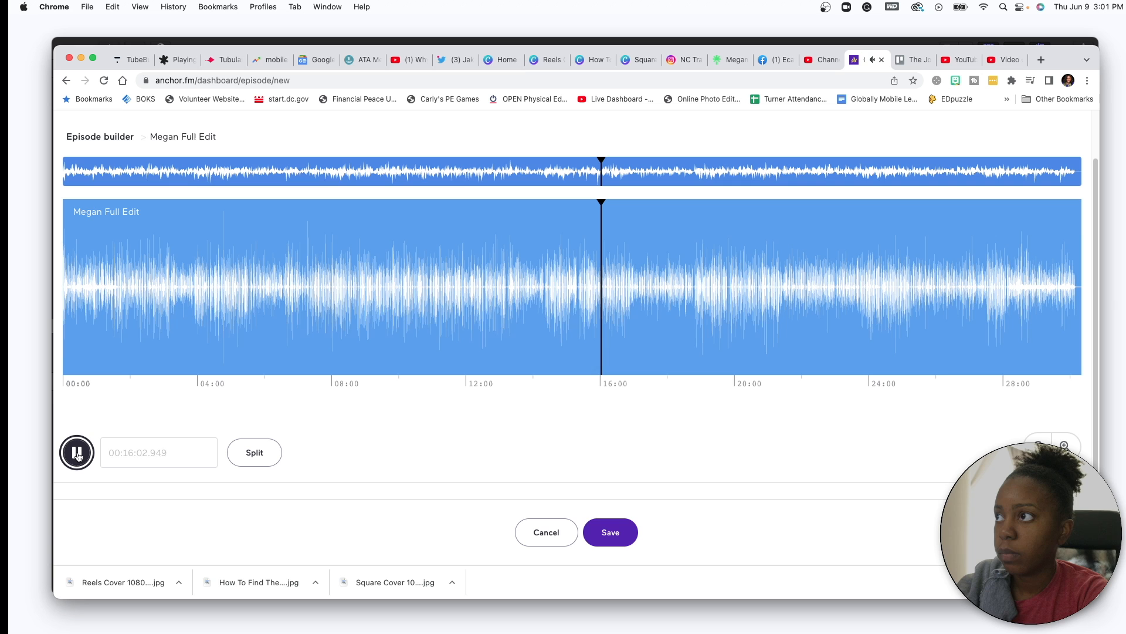
pyautogui.click(77, 453)
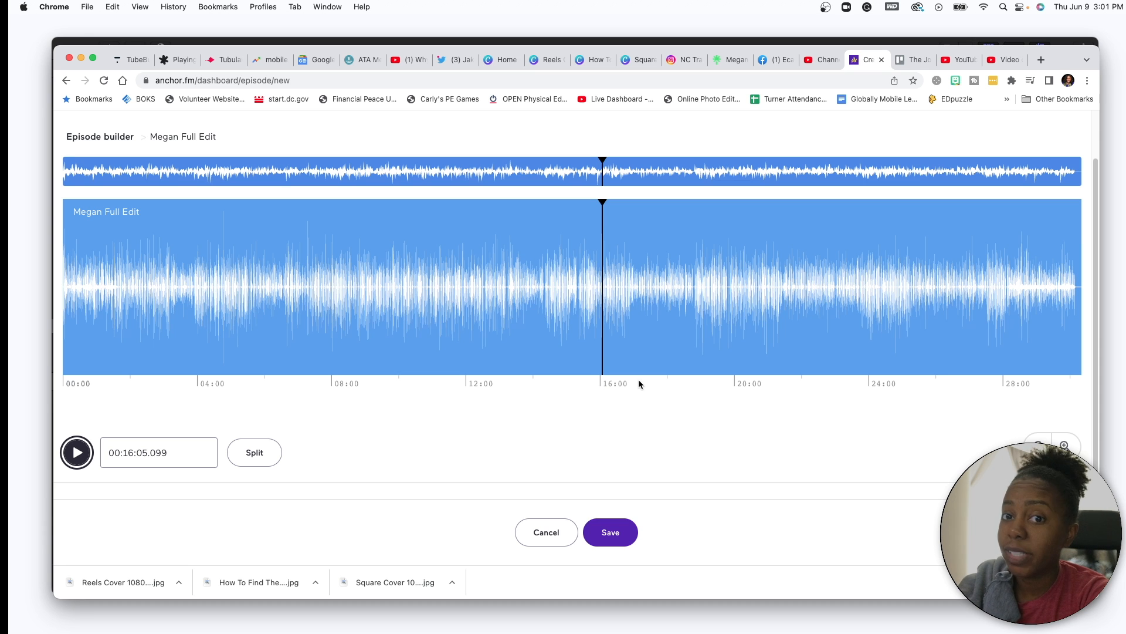
pyautogui.click(258, 454)
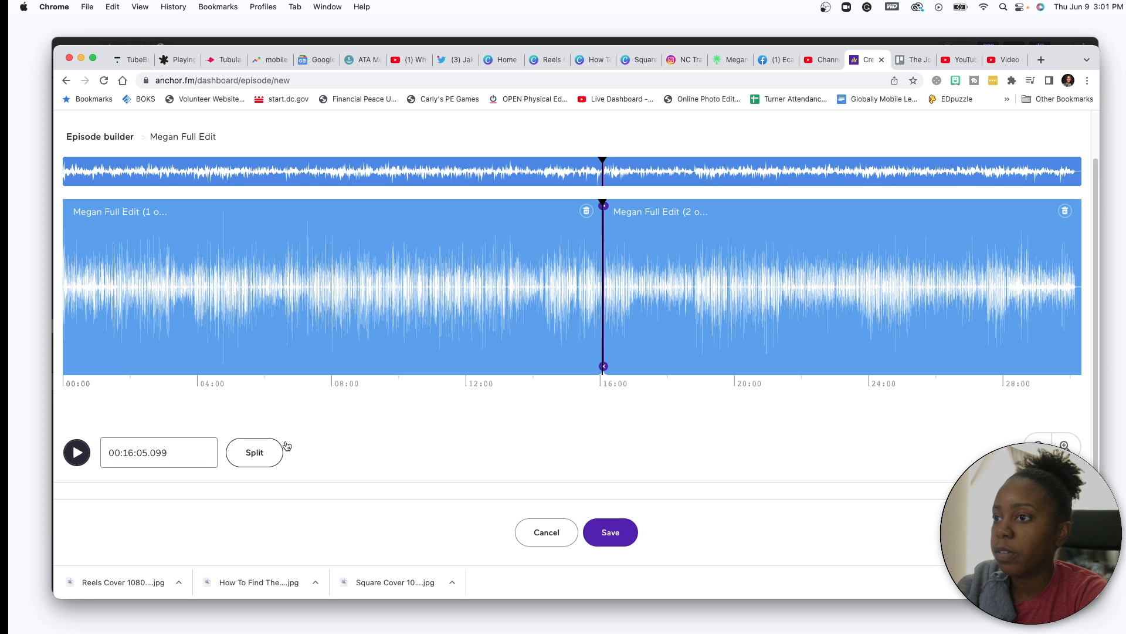
pyautogui.click(613, 534)
pyautogui.click(652, 370)
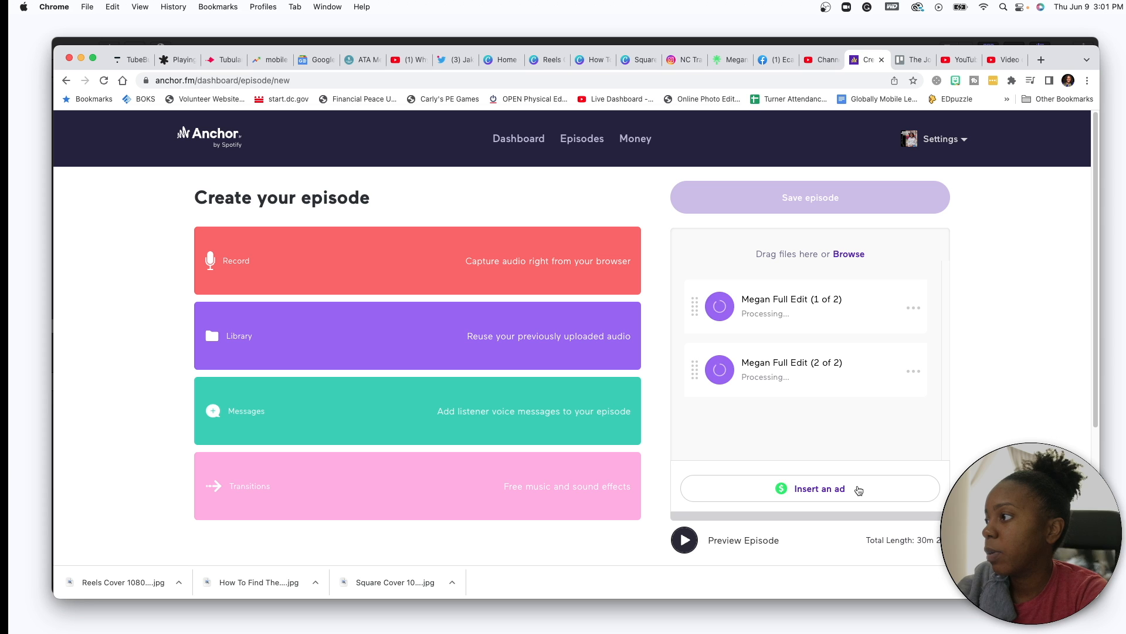
# - Insert an ad and place it between the two Megan segments
pyautogui.click(858, 490)
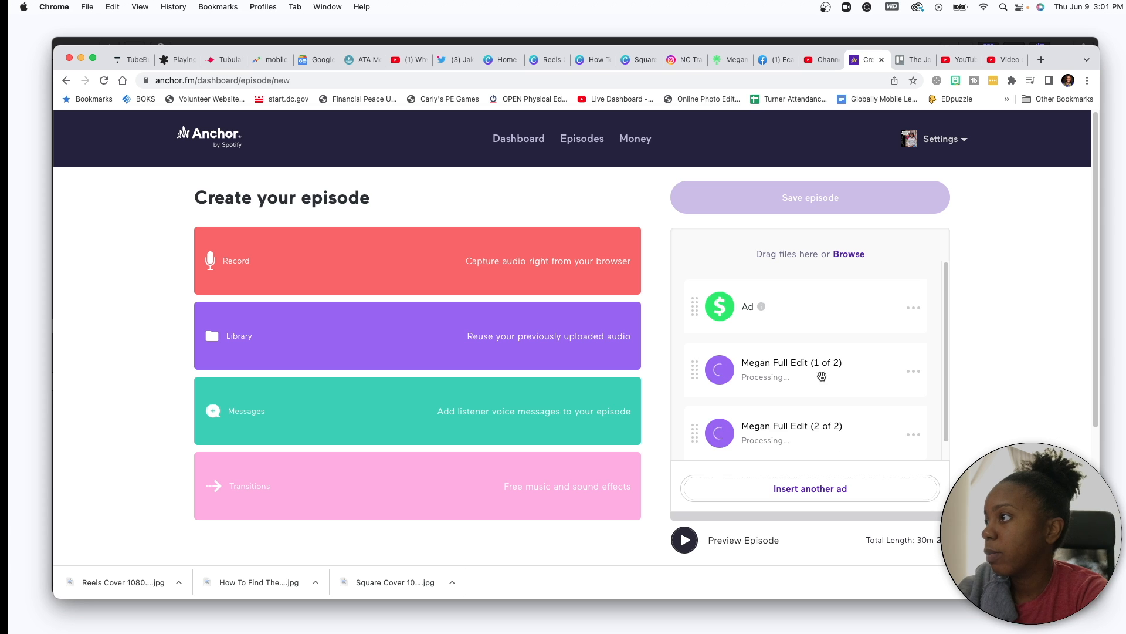
pyautogui.moveTo(810, 309); pyautogui.dragTo(812, 382)
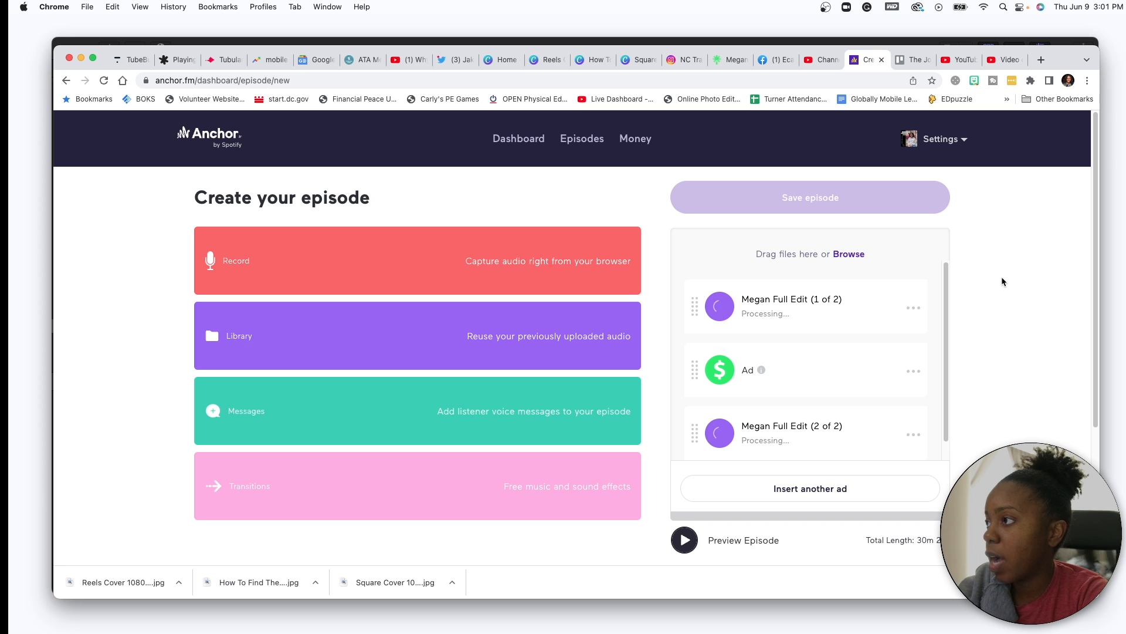
pyautogui.scroll(-1, 1001, 282)
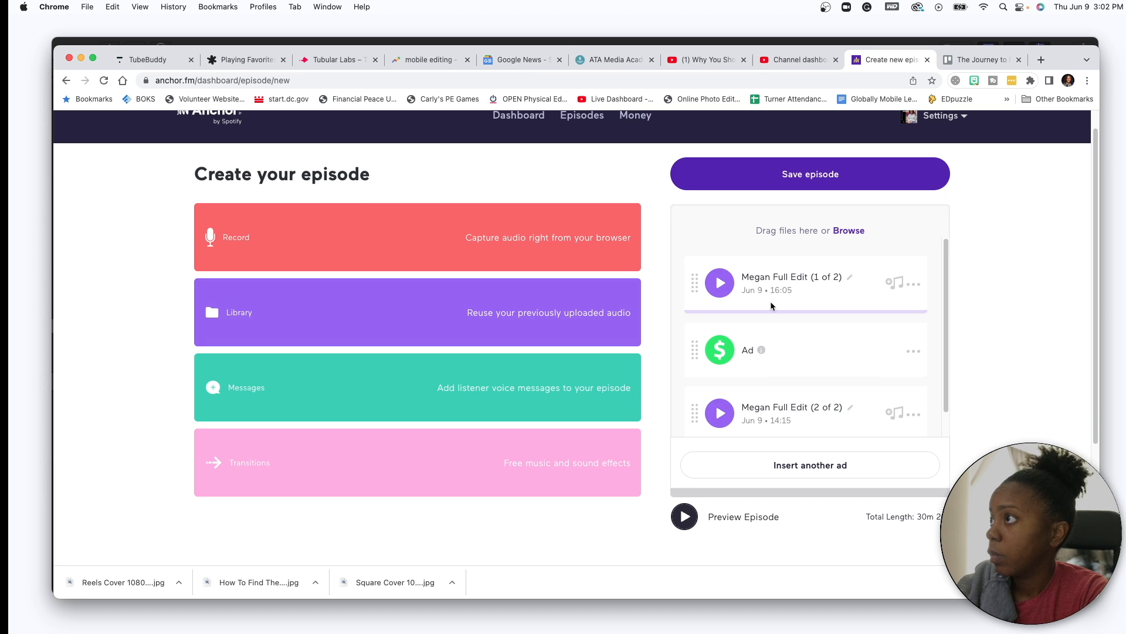
# - Save the episode and paste the Trello card description into Anchor's Episode description
pyautogui.click(837, 176)
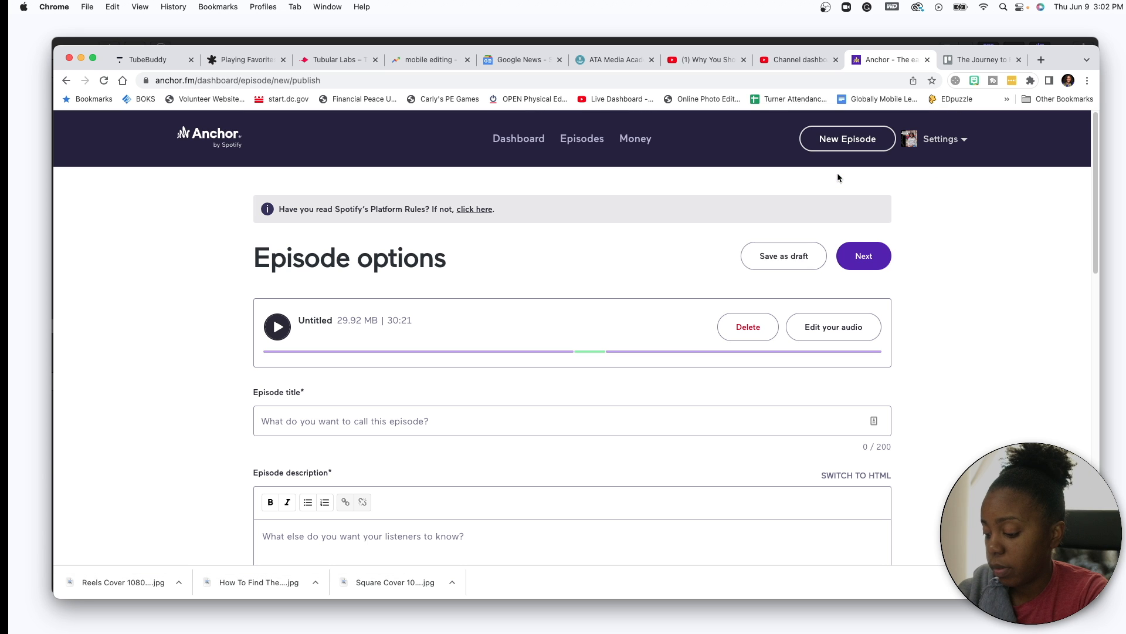
pyautogui.scroll(-5, 587, 293)
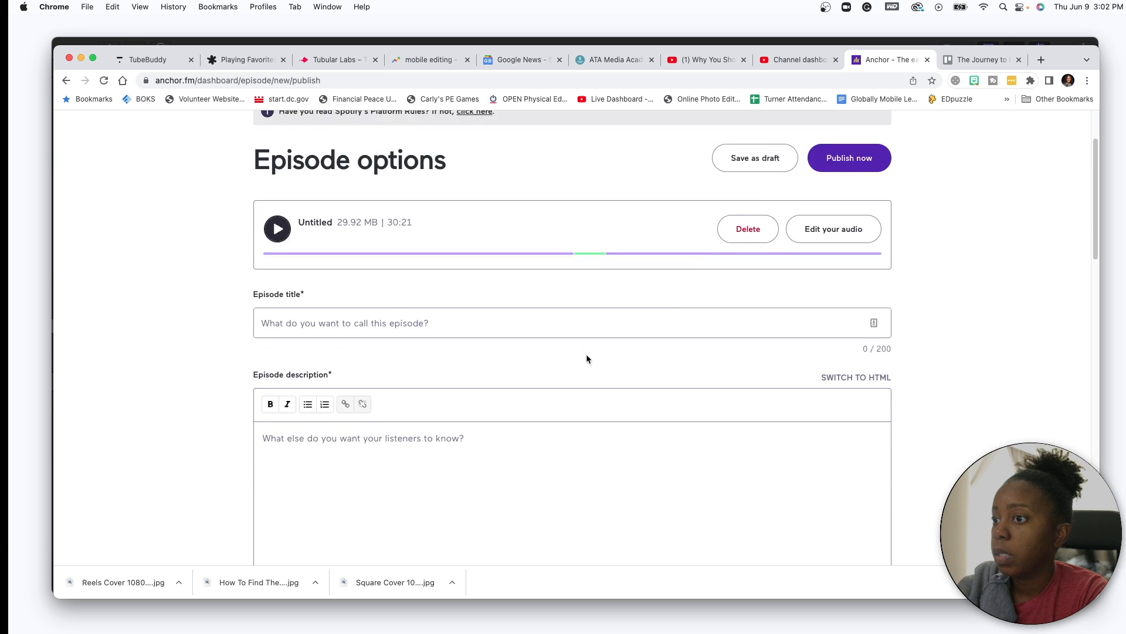
pyautogui.click(978, 59)
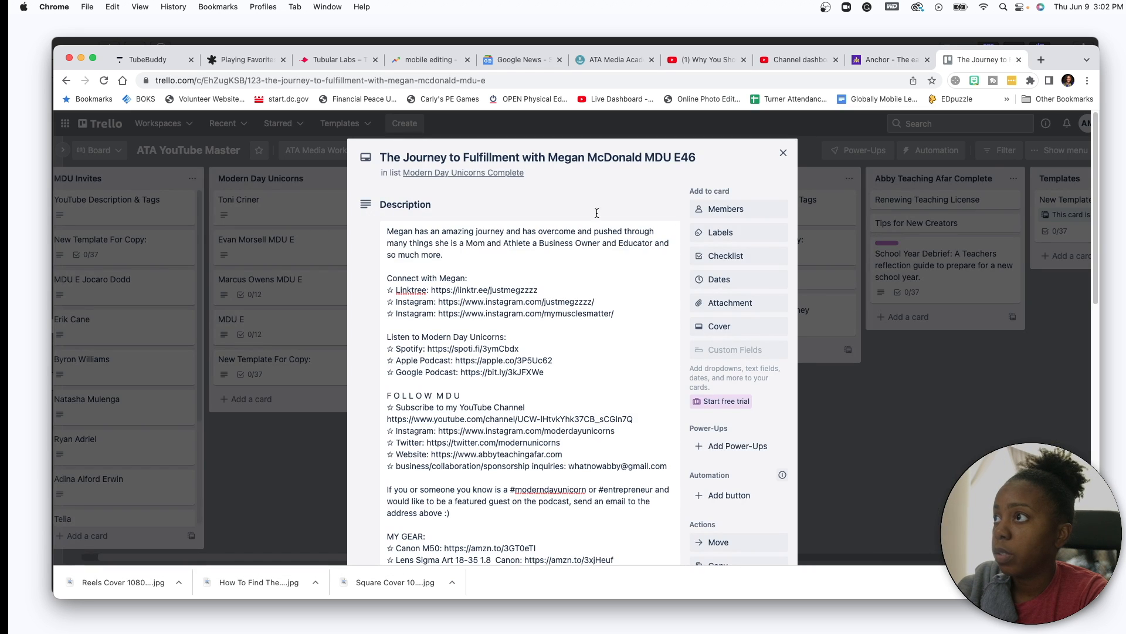
pyautogui.click(530, 293)
pyautogui.scroll(-3, 531, 299)
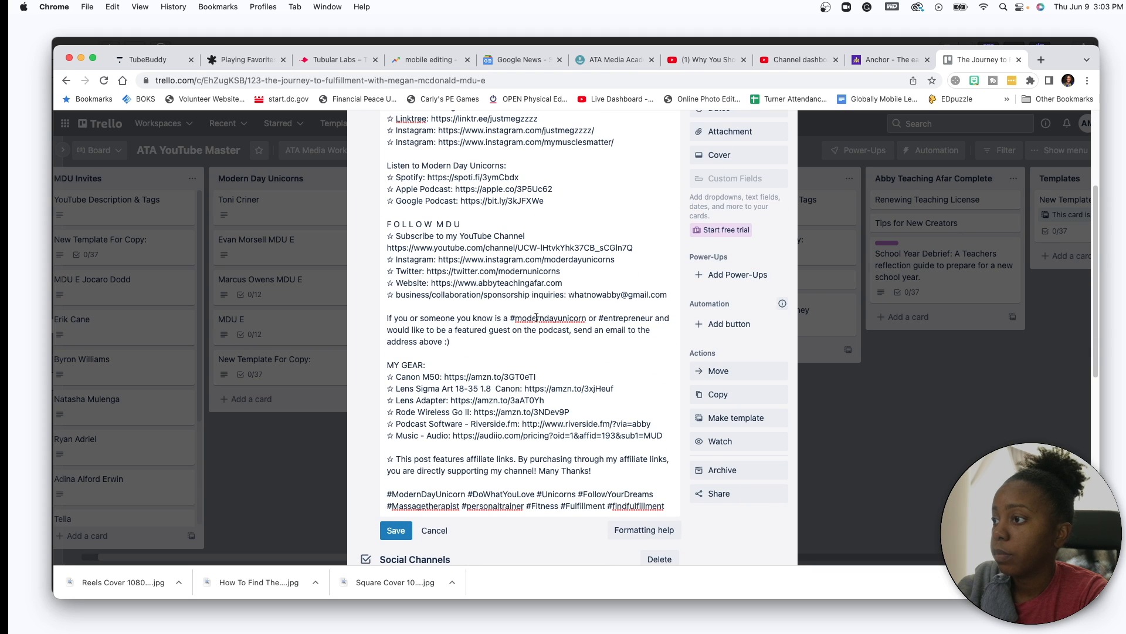
pyautogui.moveTo(671, 505); pyautogui.dragTo(386, 232)
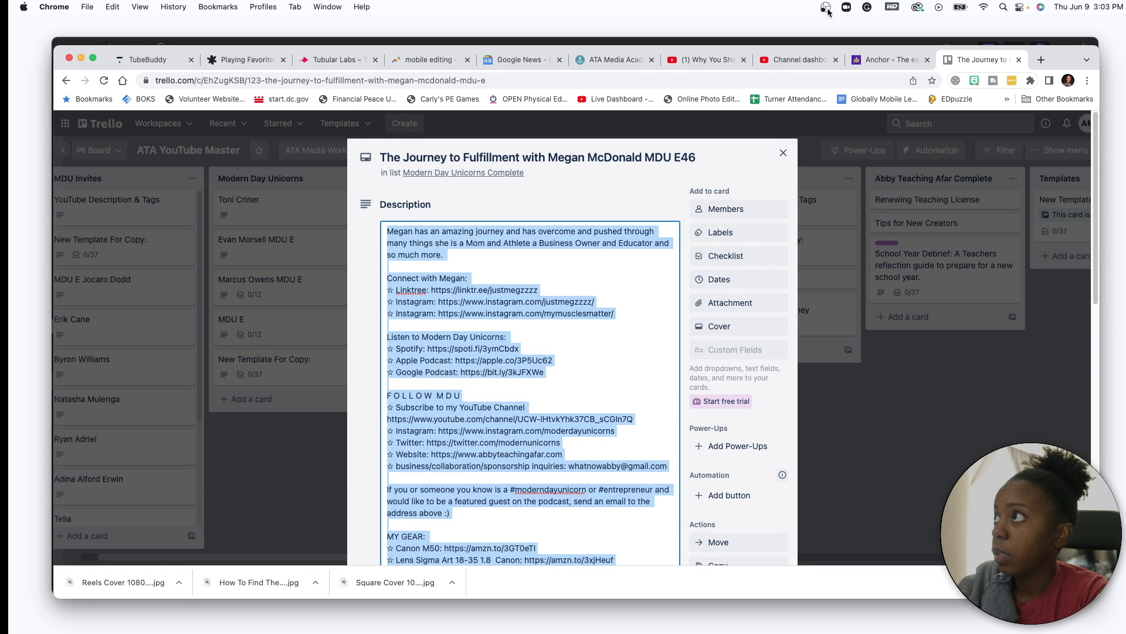
pyautogui.click(875, 59)
pyautogui.click(515, 241)
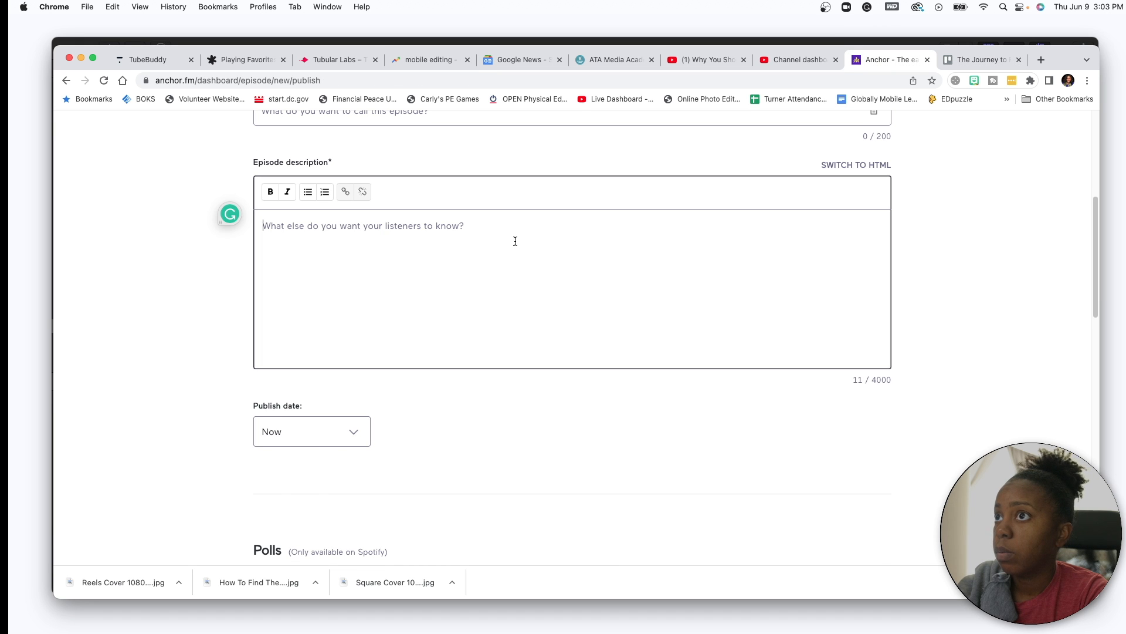
pyautogui.press('super+v')
# - Copy the Trello card title and paste it as Anchor's Episode title
pyautogui.click(974, 59)
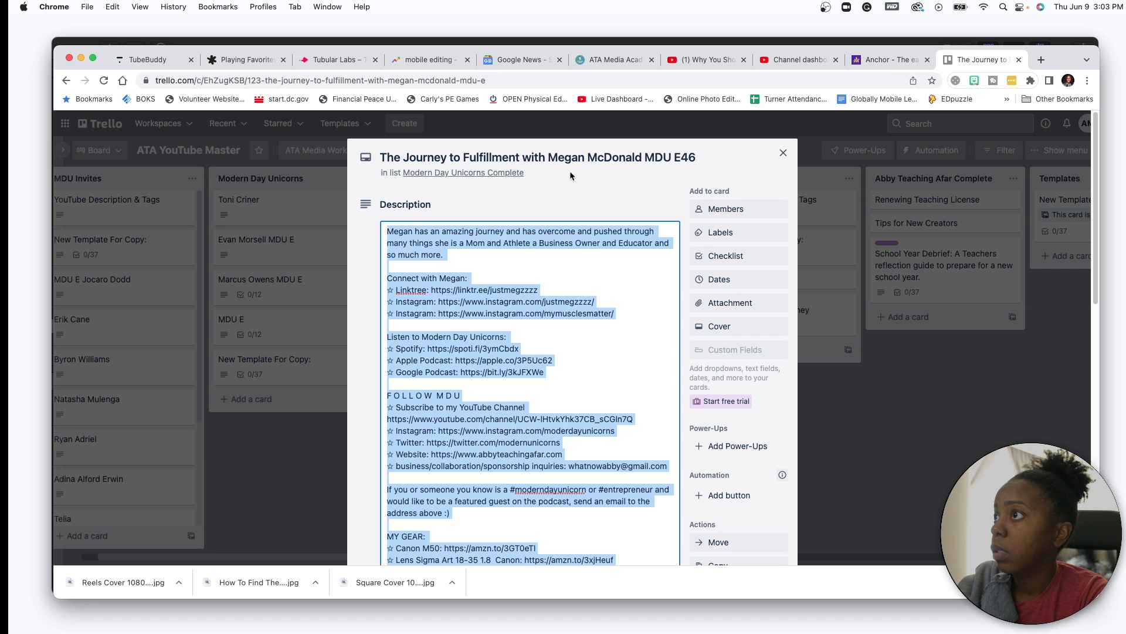
pyautogui.click(625, 156)
pyautogui.moveTo(704, 157); pyautogui.dragTo(378, 157)
pyautogui.press('super+c')
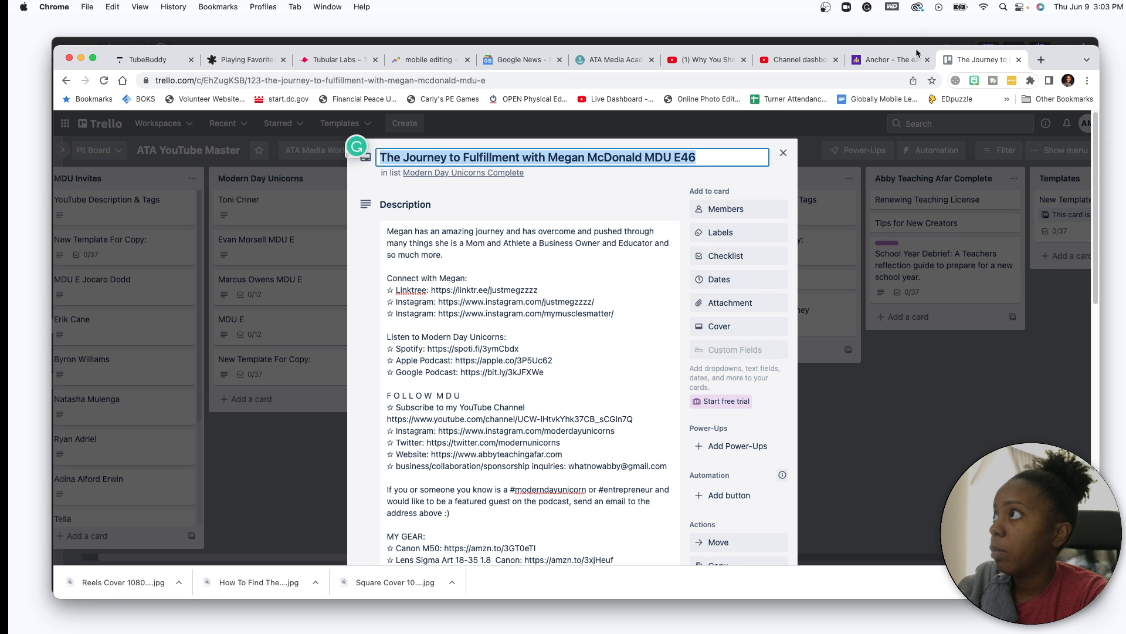
pyautogui.click(892, 59)
pyautogui.scroll(3, 536, 185)
pyautogui.click(495, 193)
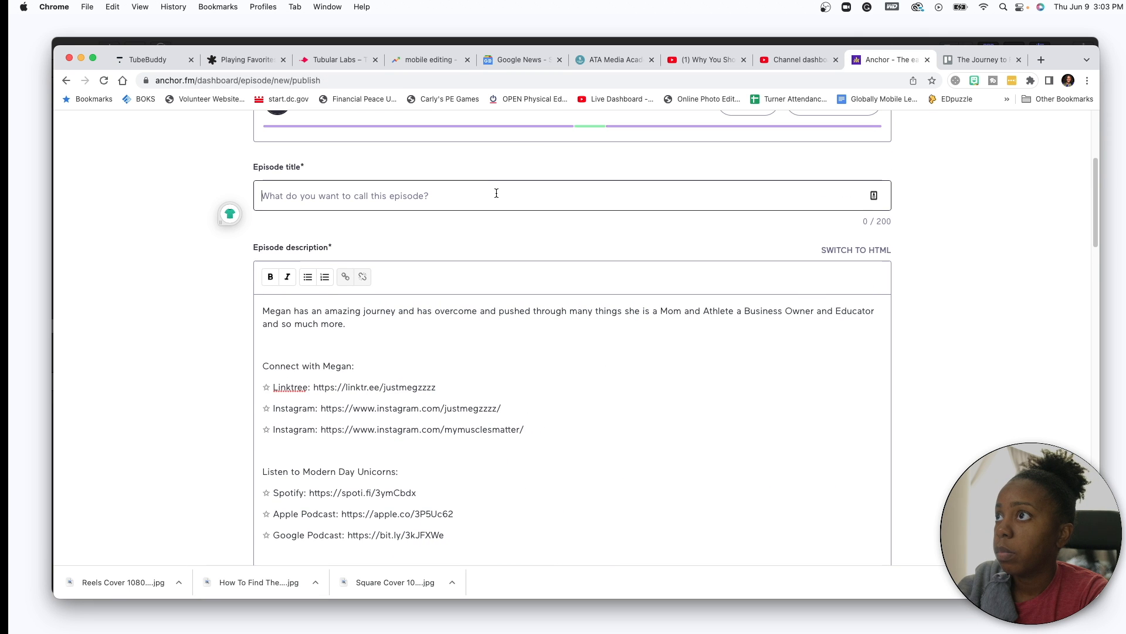
pyautogui.press('super+v')
pyautogui.scroll(-10, 505, 366)
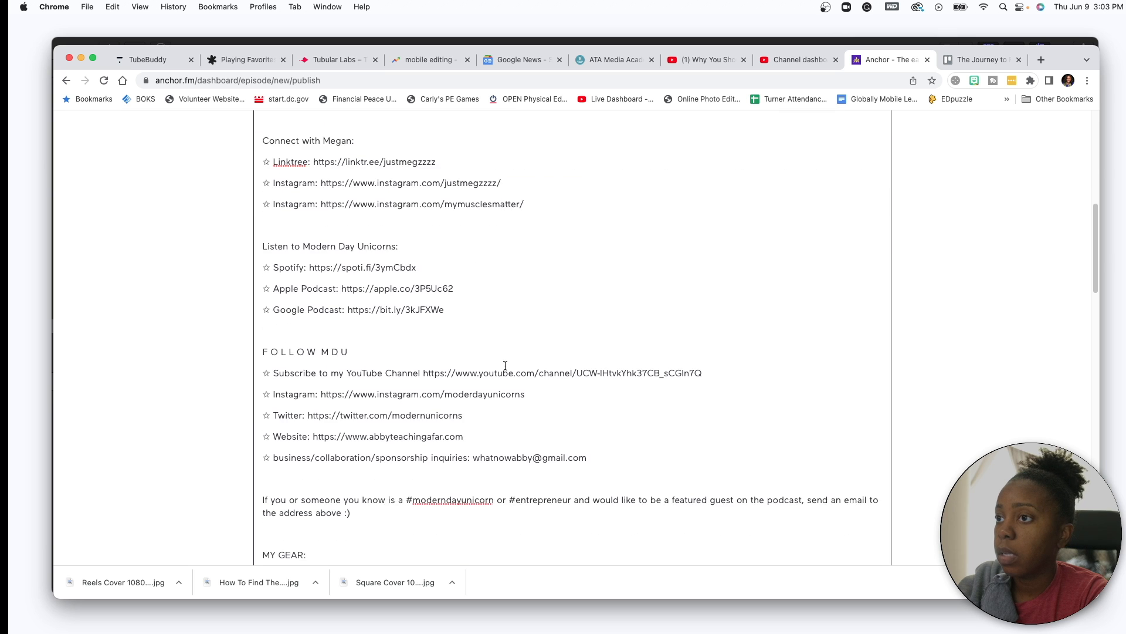
pyautogui.scroll(-3, 505, 366)
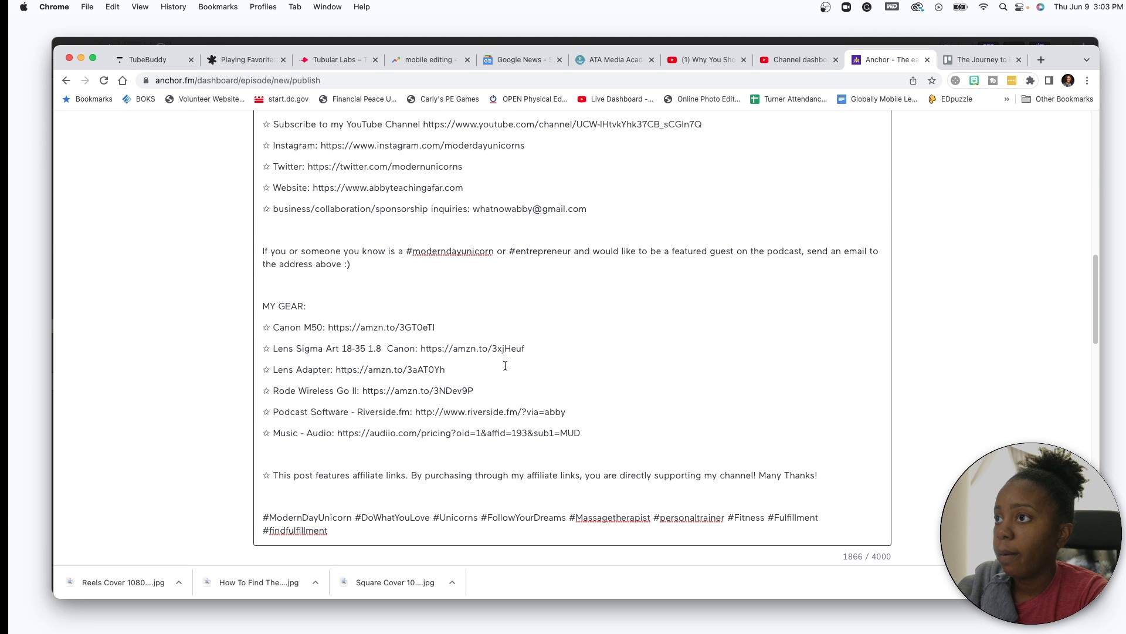
pyautogui.scroll(4, 505, 365)
pyautogui.scroll(-10, 505, 367)
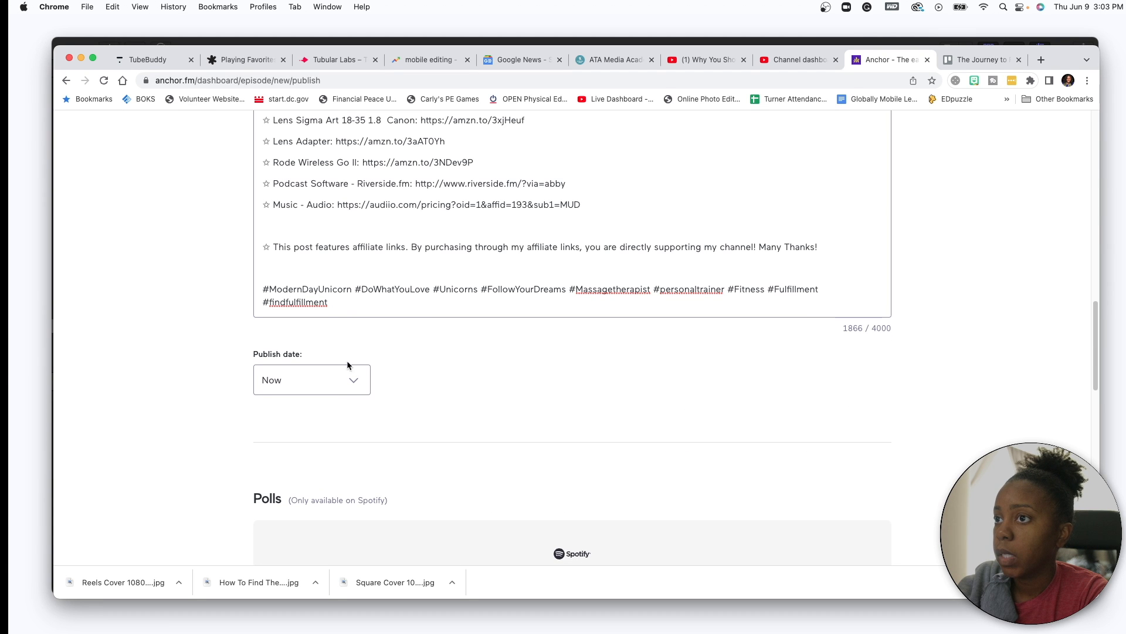
pyautogui.scroll(-12, 543, 382)
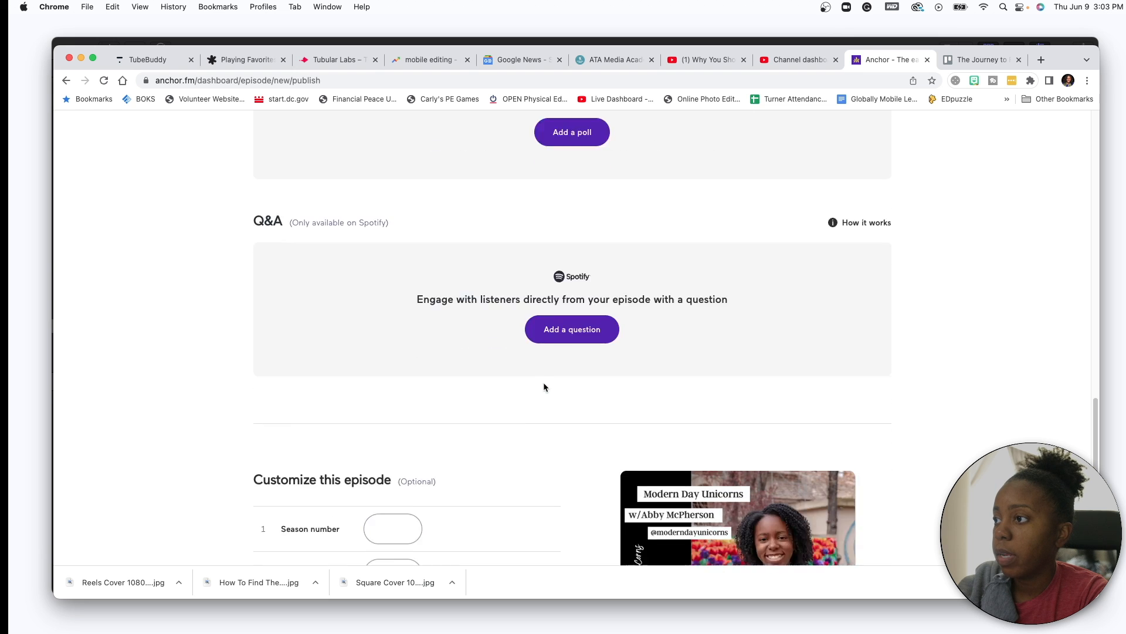
pyautogui.scroll(-8, 543, 385)
# - Set Season number to 1 and Episode number to 46
pyautogui.click(386, 284)
pyautogui.write('1')
pyautogui.press('Tab')
pyautogui.write('4')
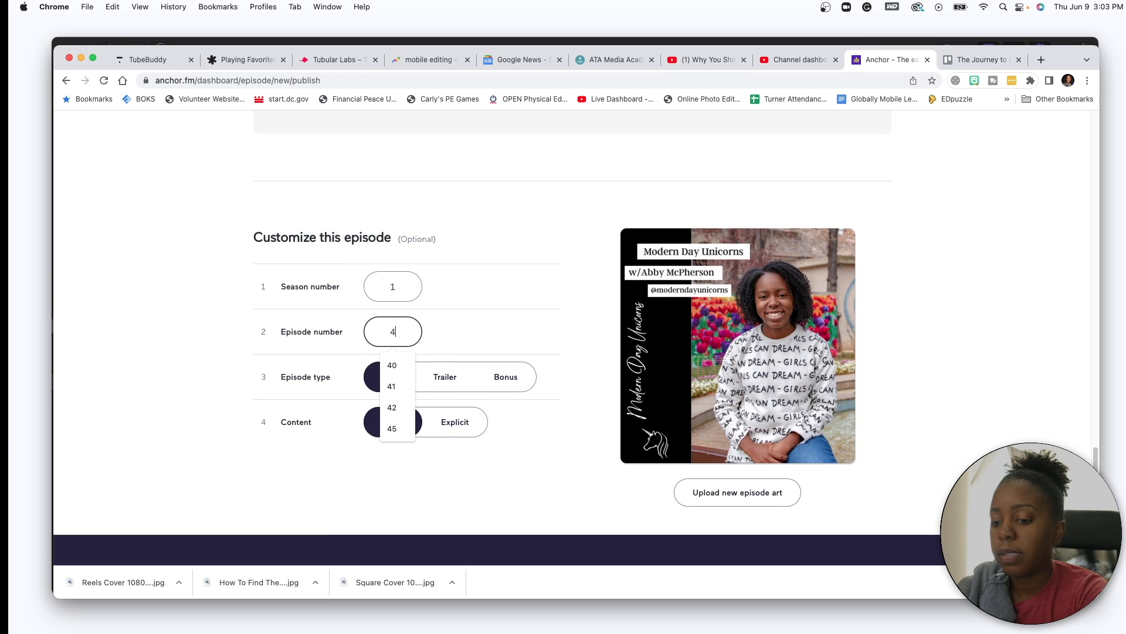
pyautogui.write('6')
pyautogui.click(521, 220)
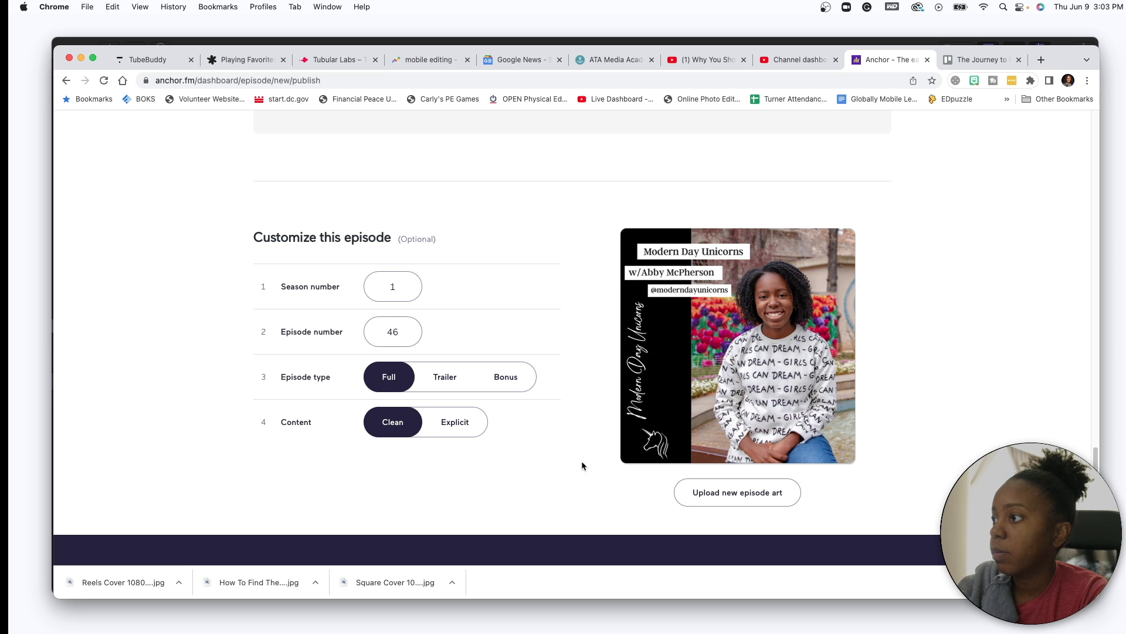
# - Upload Square Cover 1080x1080 (10).jpg as the new episode art and save it
pyautogui.click(689, 496)
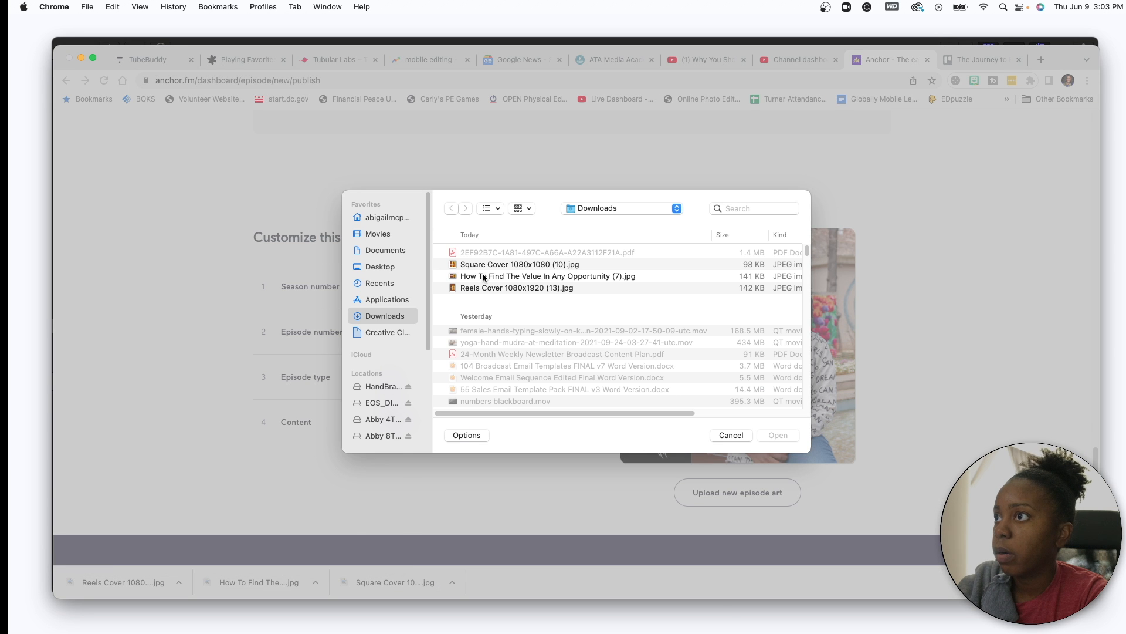
pyautogui.click(480, 265)
pyautogui.press('space')
pyautogui.press('space')
pyautogui.click(777, 435)
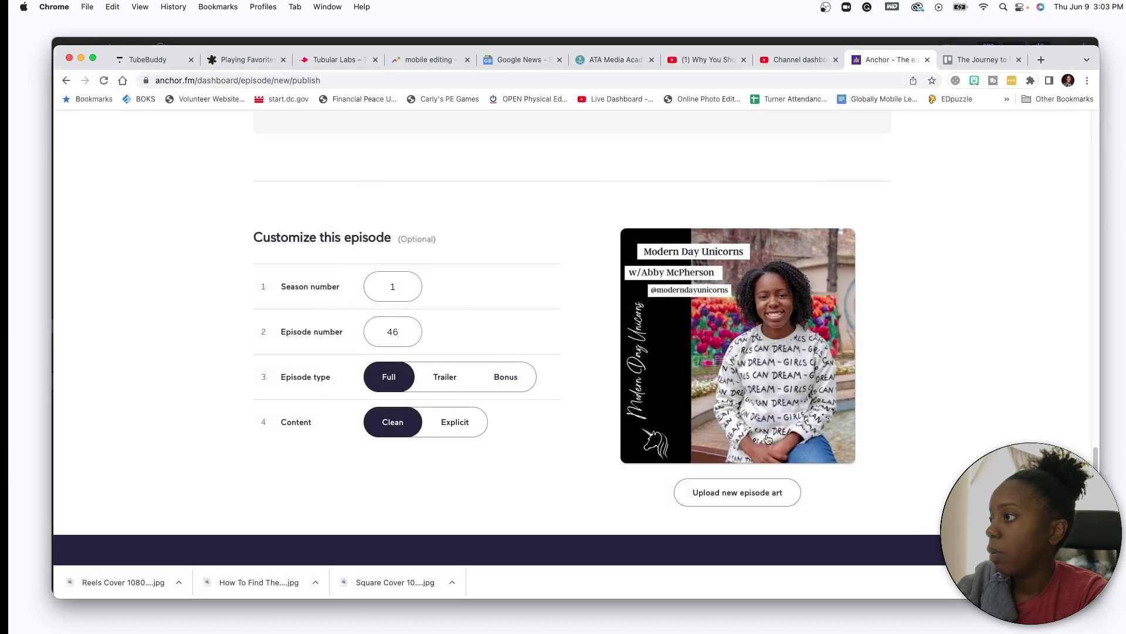
pyautogui.click(604, 506)
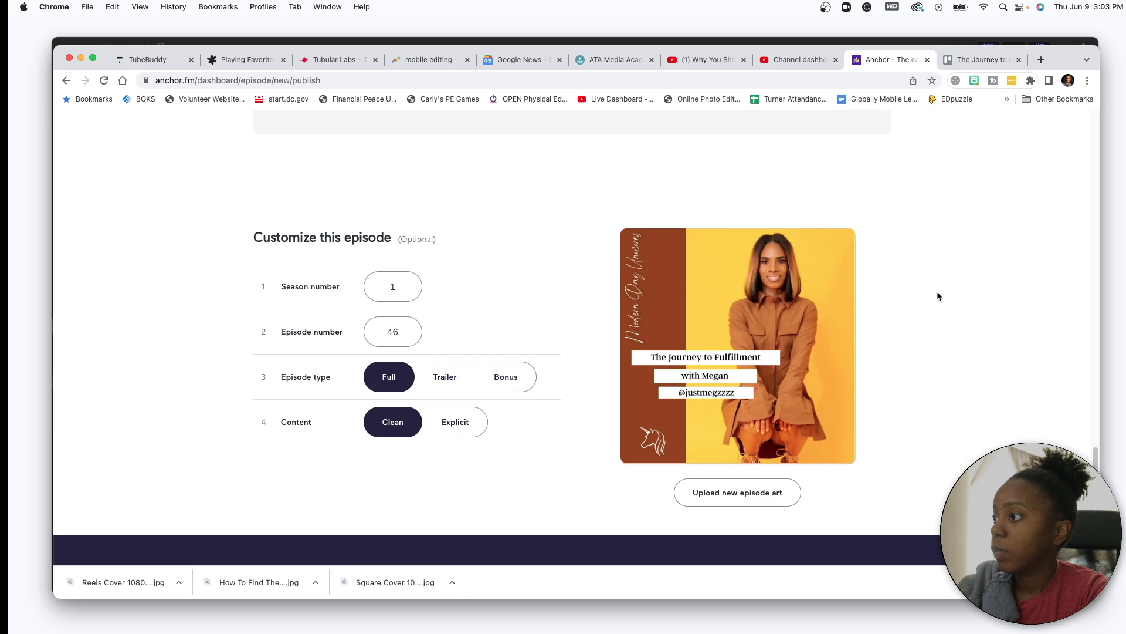
pyautogui.scroll(15, 938, 297)
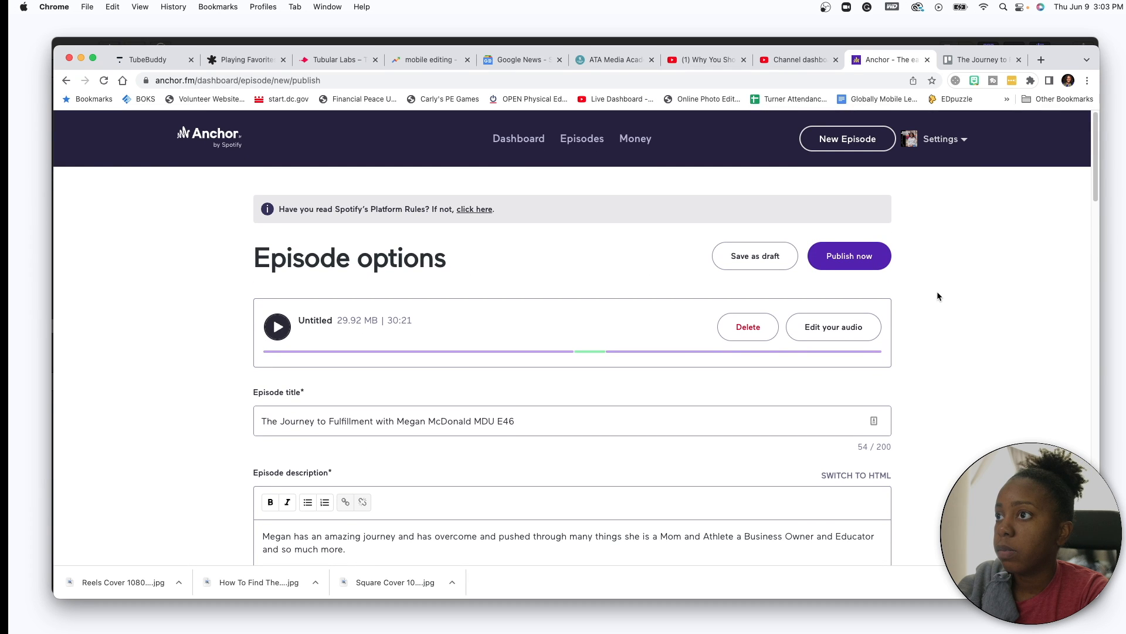
pyautogui.scroll(-5, 938, 296)
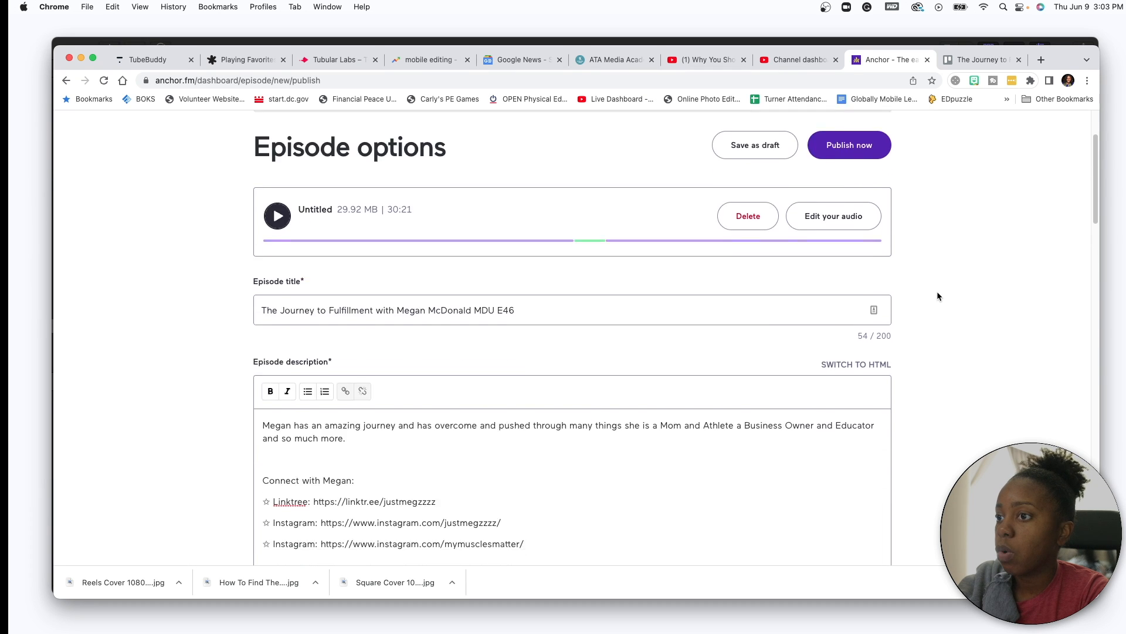
pyautogui.scroll(-12, 937, 293)
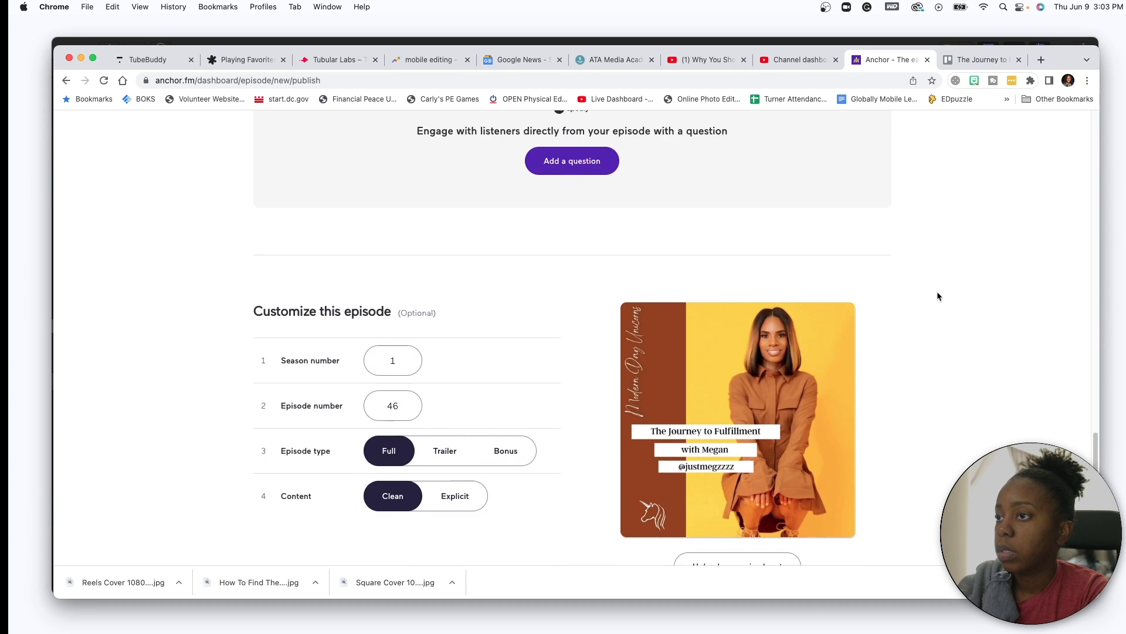
pyautogui.scroll(15, 937, 293)
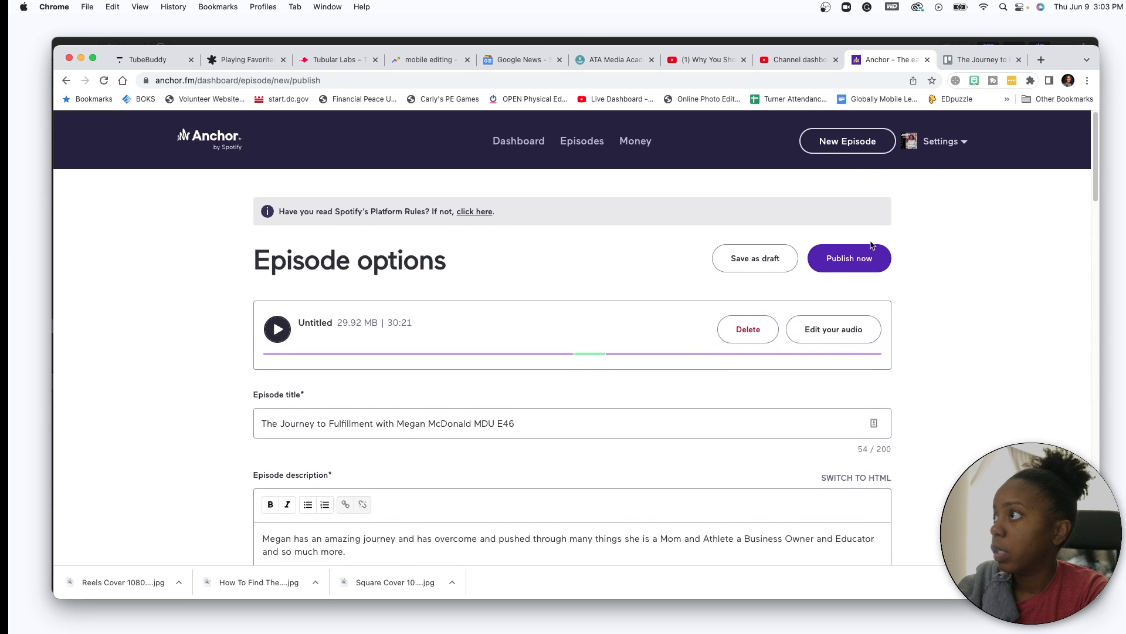
# - Publish the Anchor episode now and open a new Chrome tab
pyautogui.click(856, 259)
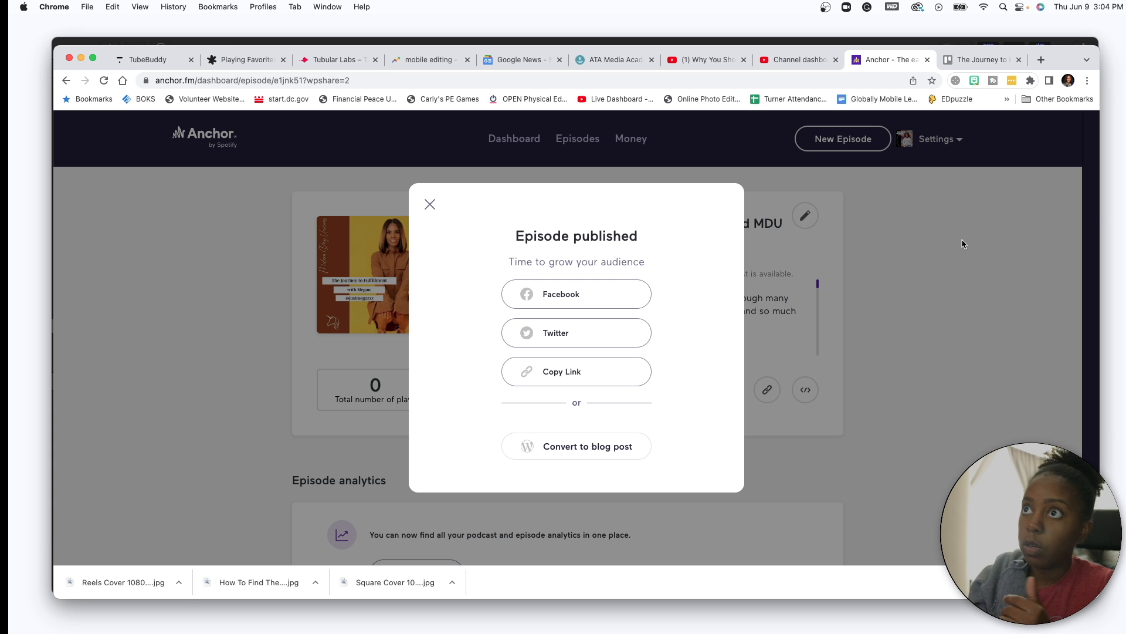
pyautogui.click(1041, 60)
# - Go to podpage.com and open the Modern Day Unicorns public website, browsing its episodes
pyautogui.write('podpage.com')
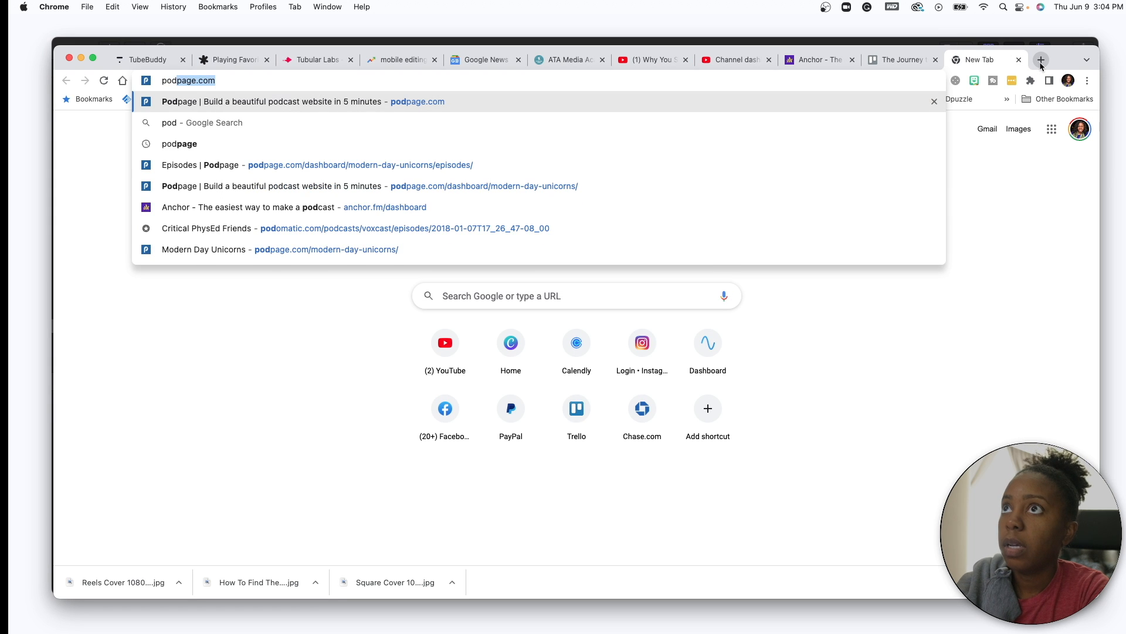
pyautogui.press('Return')
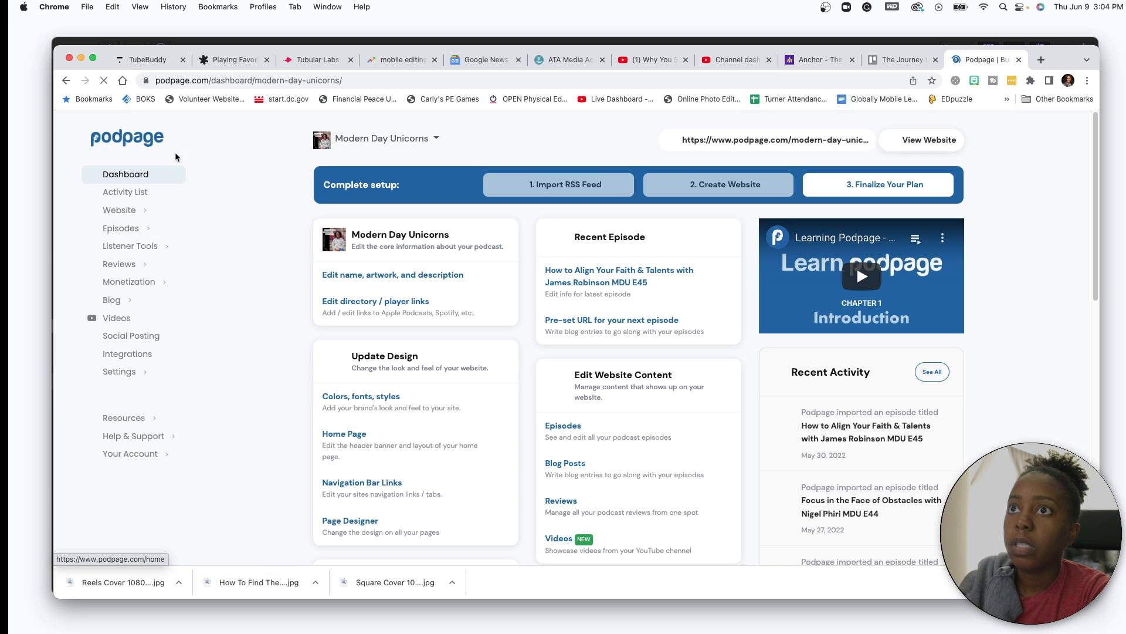
pyautogui.click(923, 146)
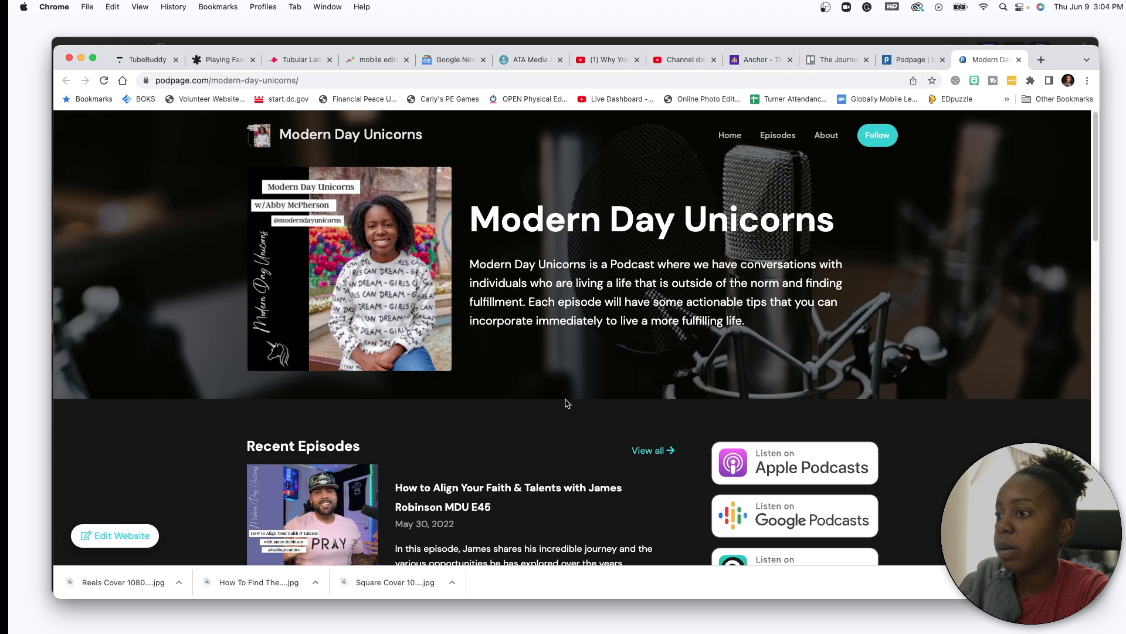
pyautogui.scroll(-5, 567, 403)
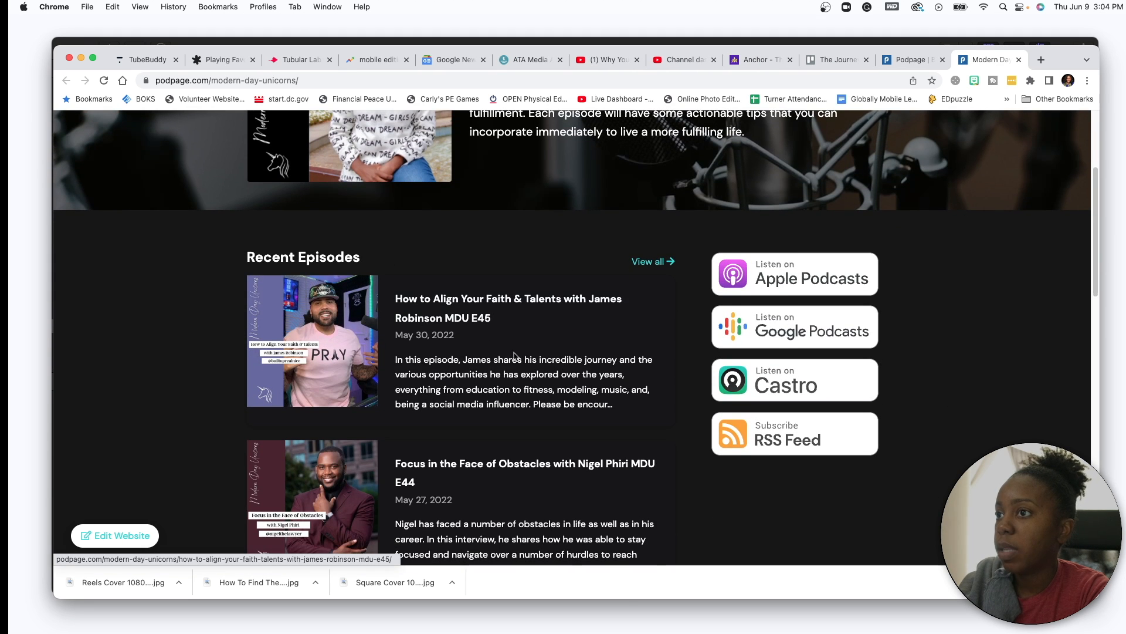
pyautogui.scroll(-2, 528, 382)
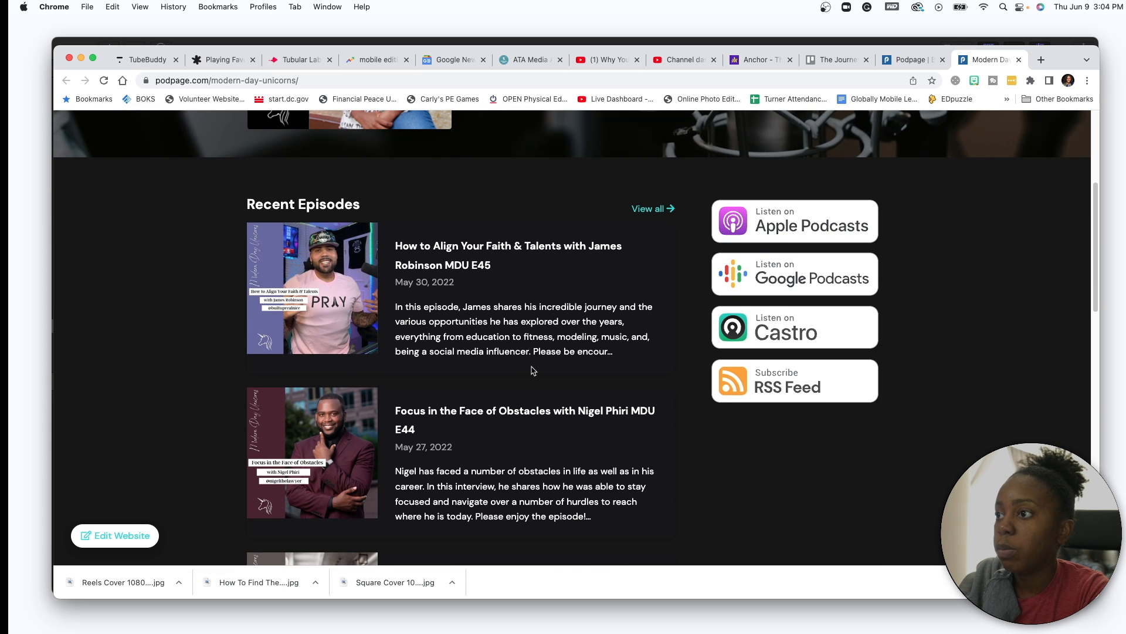
pyautogui.scroll(-2, 532, 370)
pyautogui.scroll(8, 530, 370)
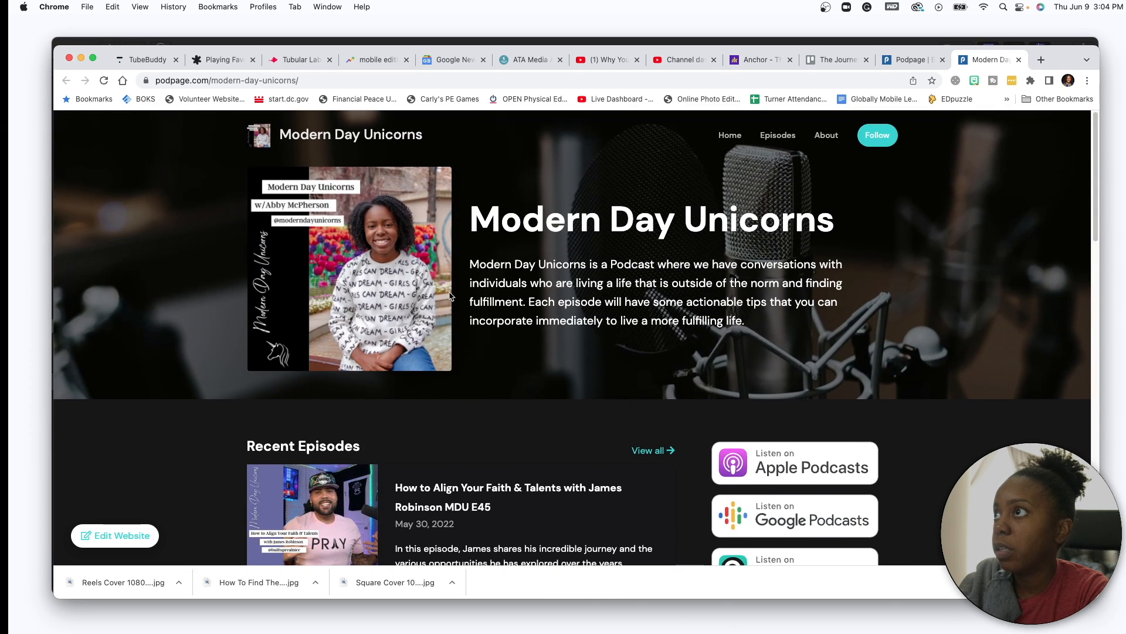
pyautogui.scroll(-20, 451, 295)
pyautogui.scroll(20, 451, 296)
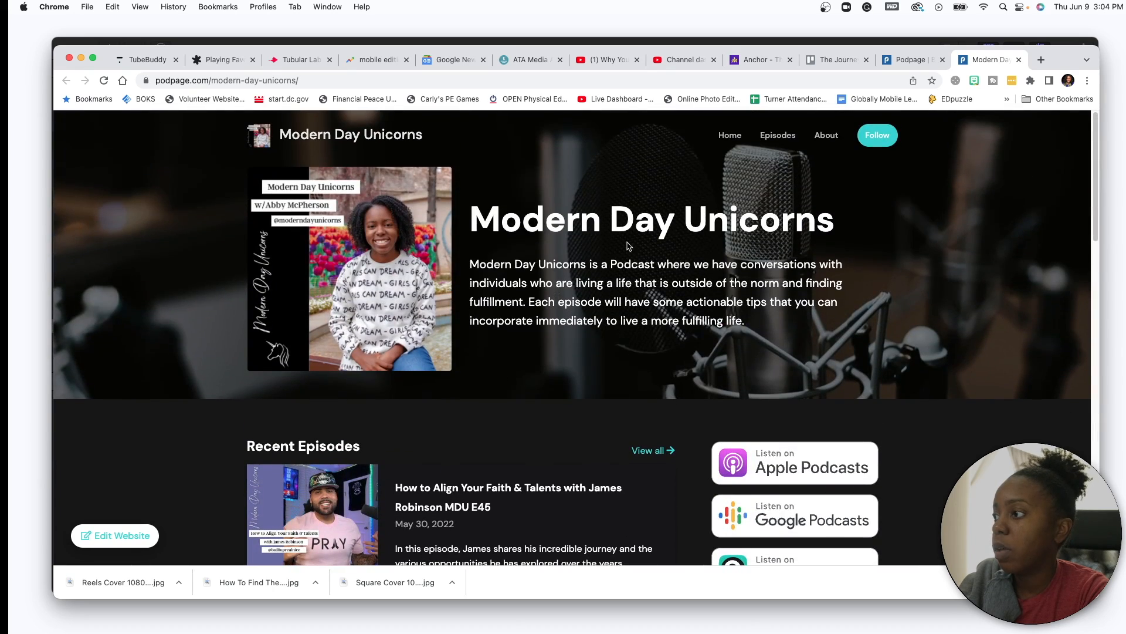